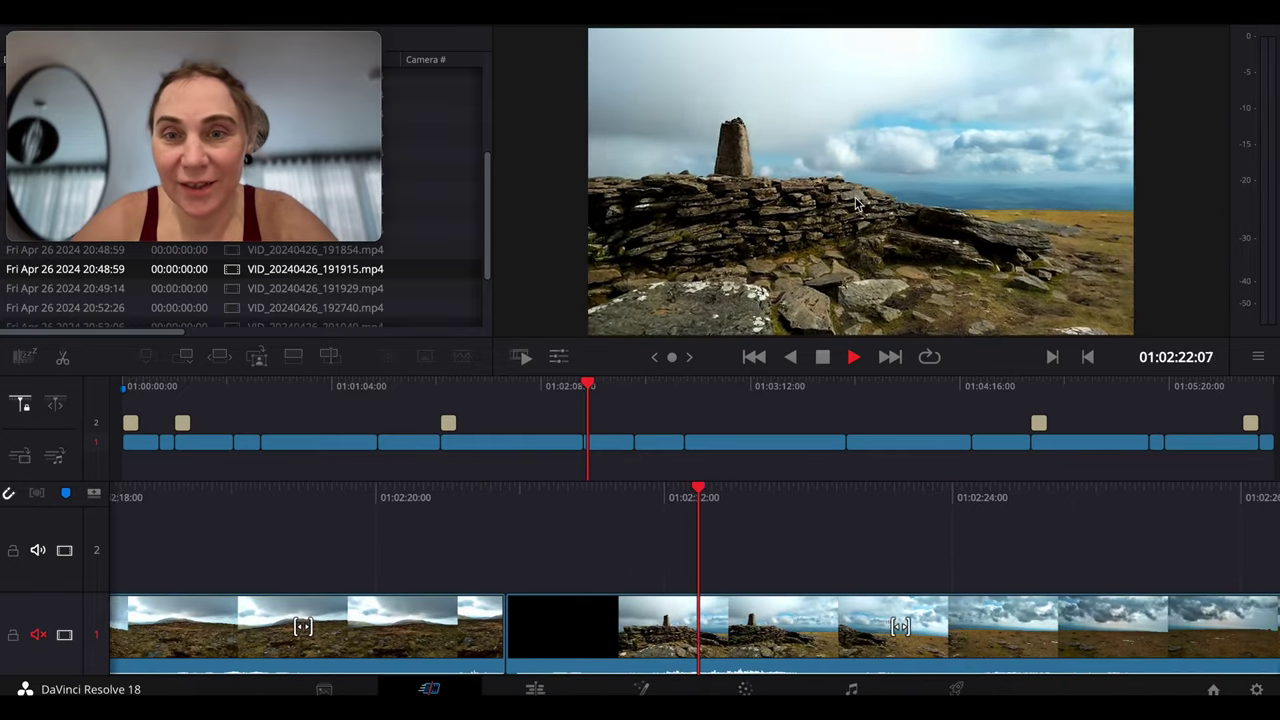
Stop at the summit clip, select the existing title, and park the playhead at the summit clip's start.
key(space)
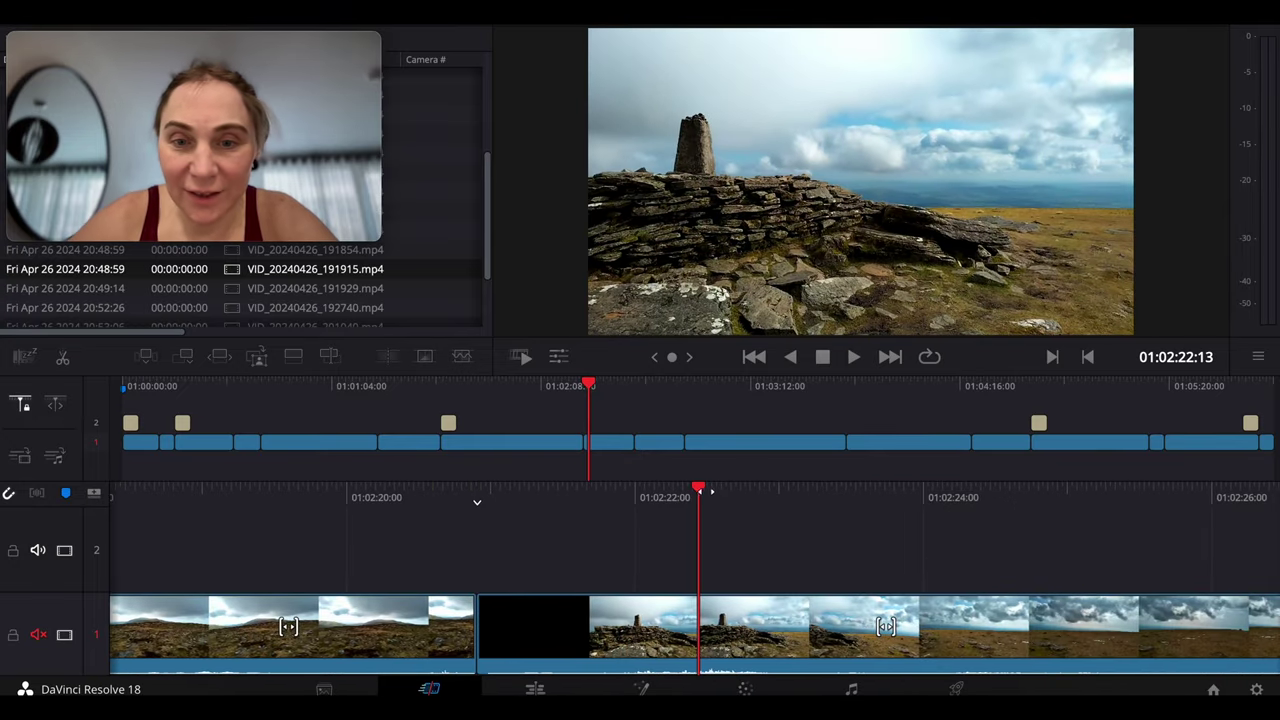
scroll(889, 472, up, 3)
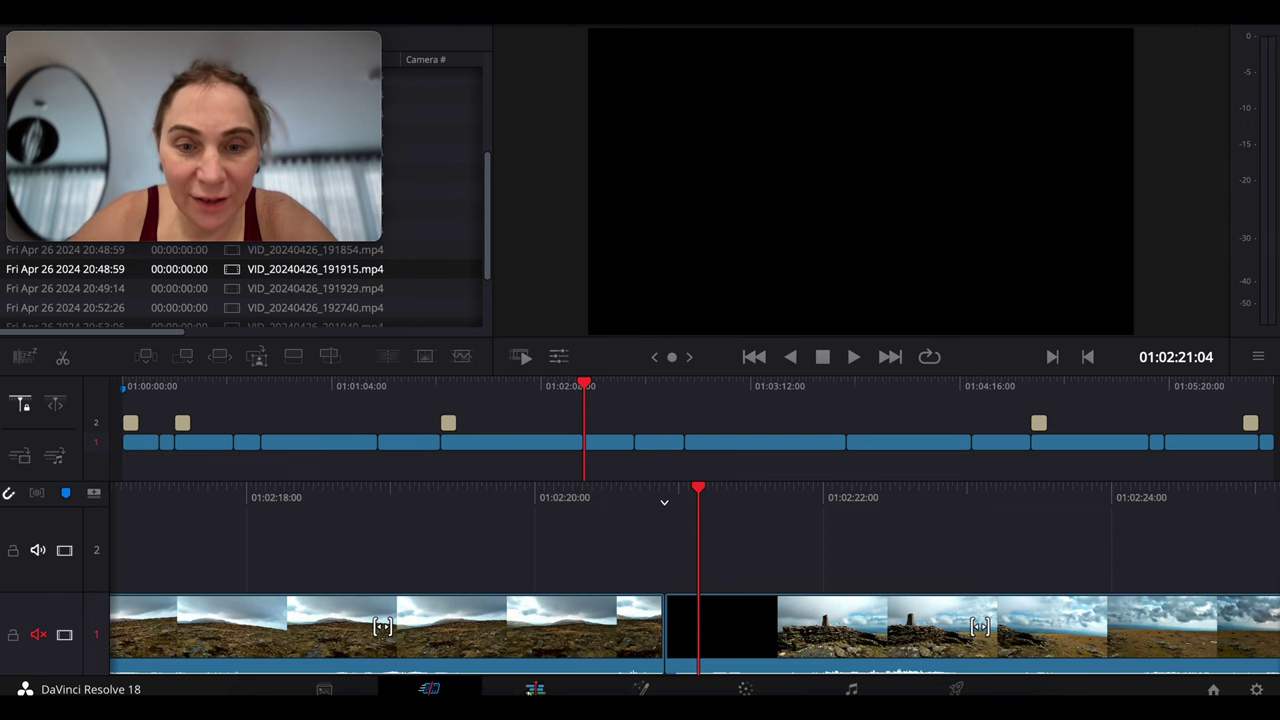
click(535, 689)
scroll(428, 594, left, 5)
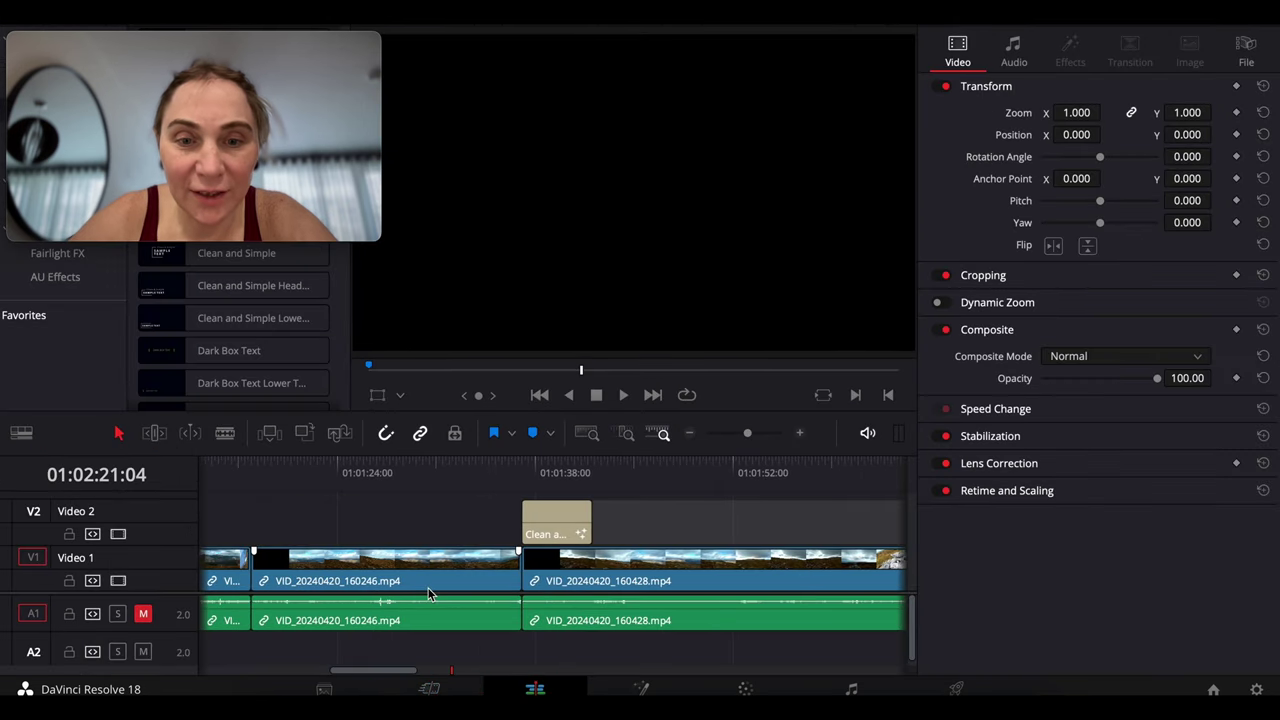
click(542, 518)
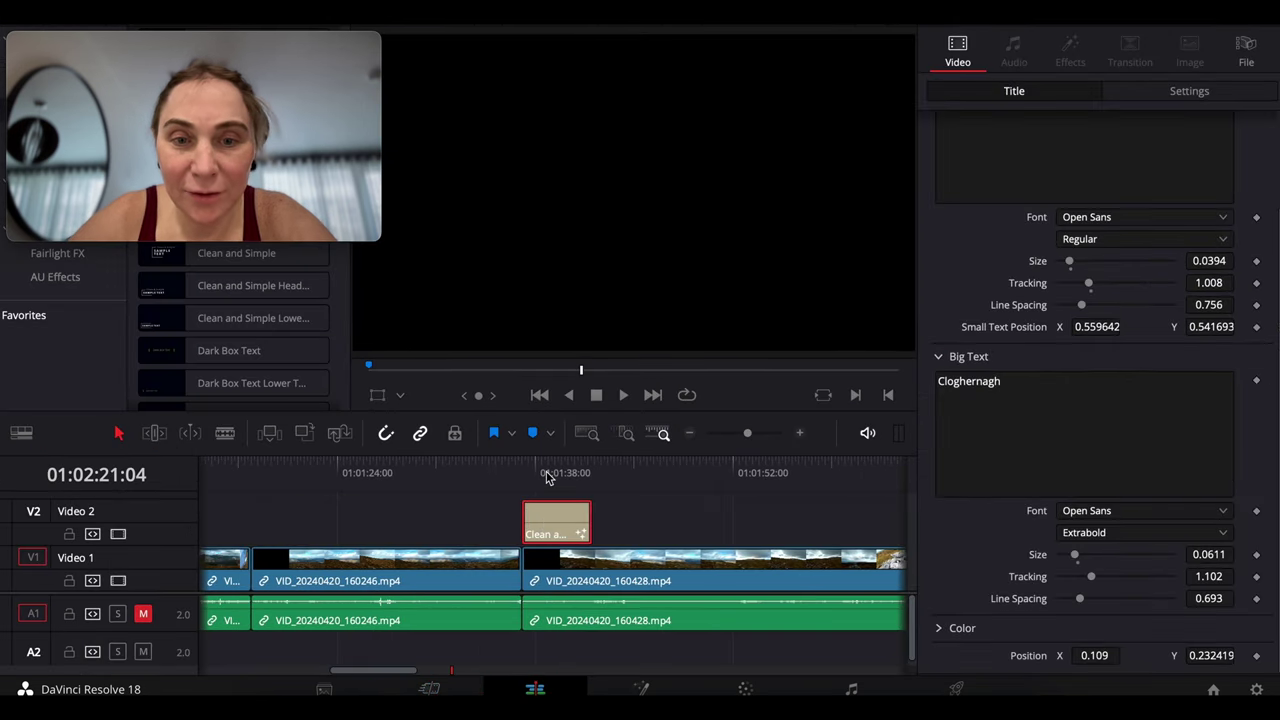
click(546, 470)
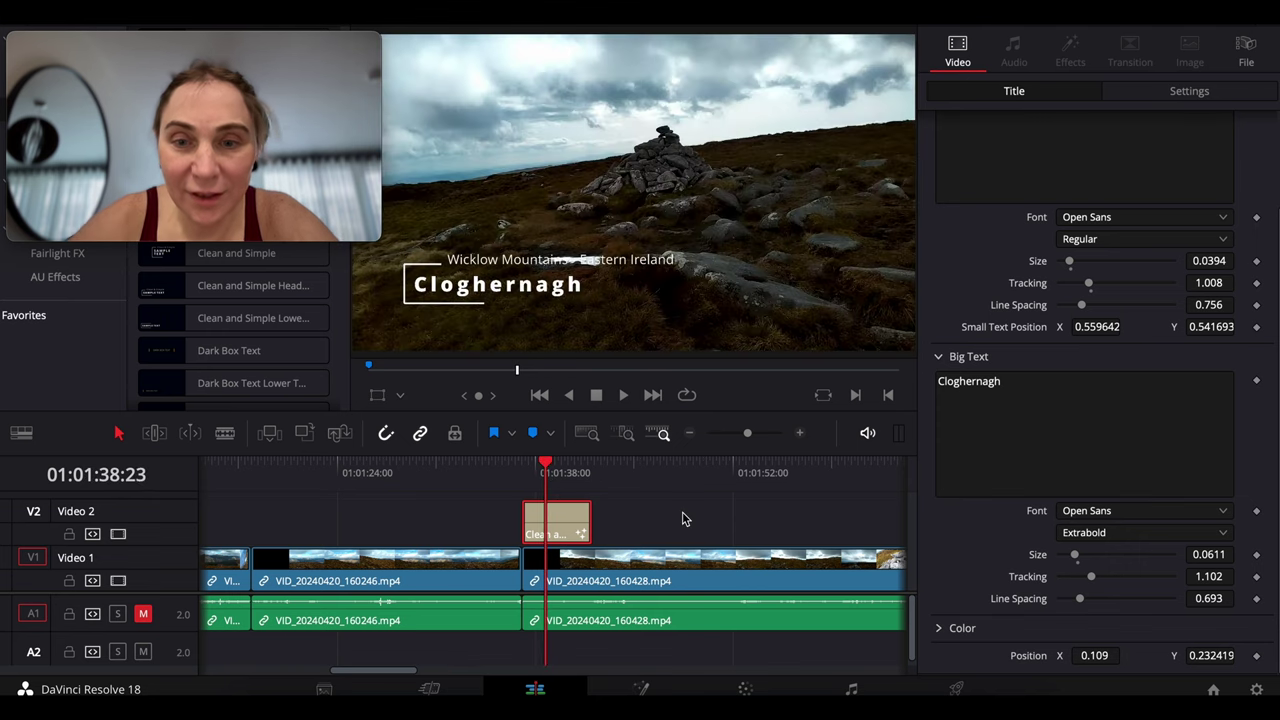
scroll(683, 518, right, 5)
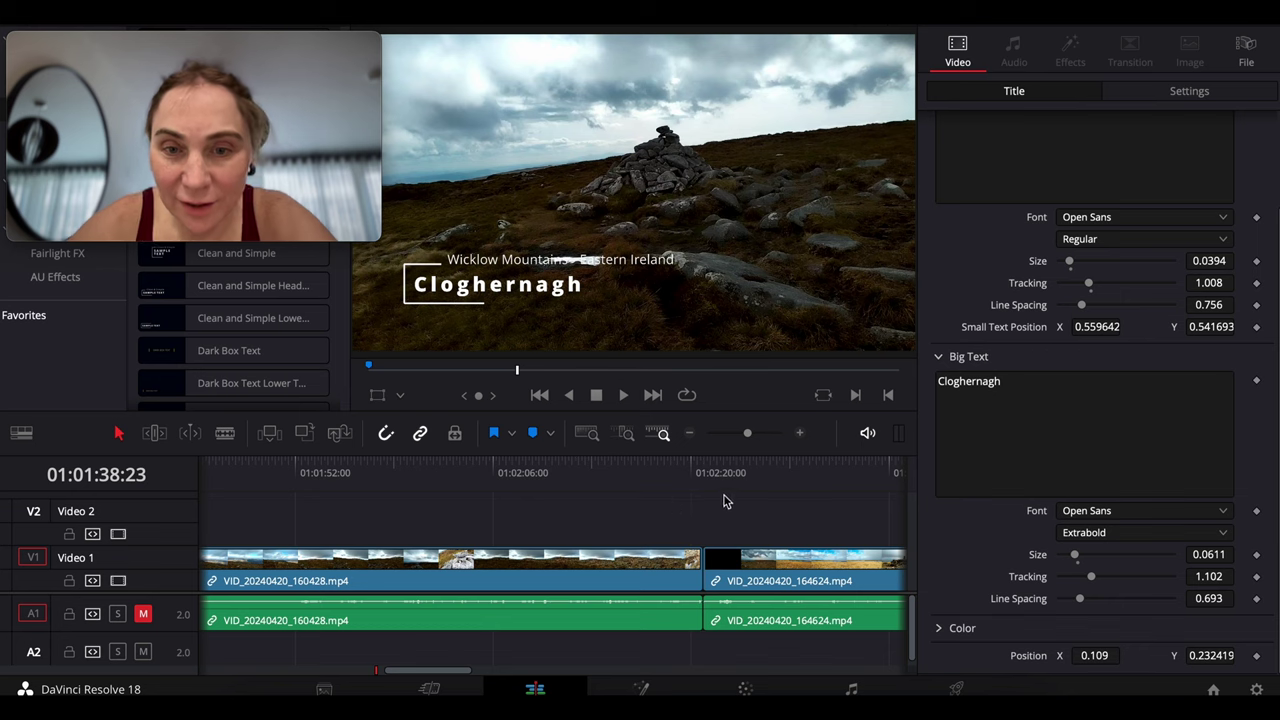
click(726, 498)
drag(729, 468, 718, 468)
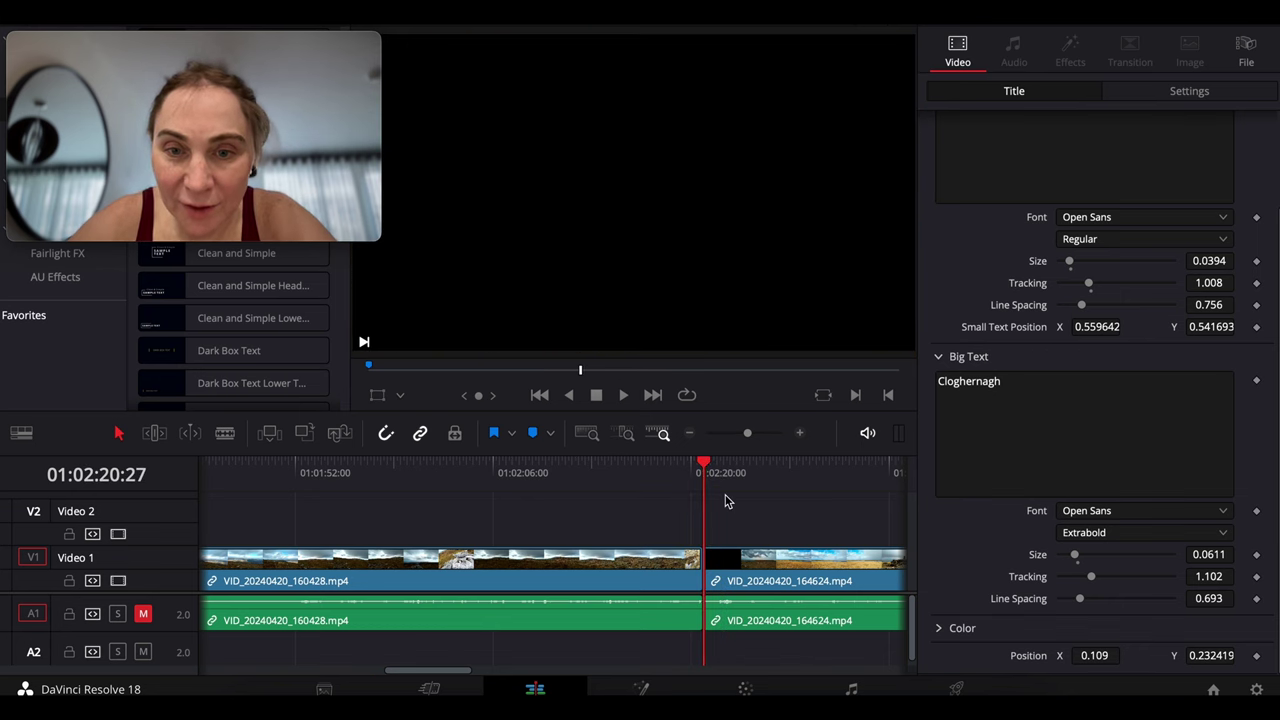
Paste the title onto V2 at the summit and change its heading from Cloghernagh to Lugnaquilla.
key(ctrl+v)
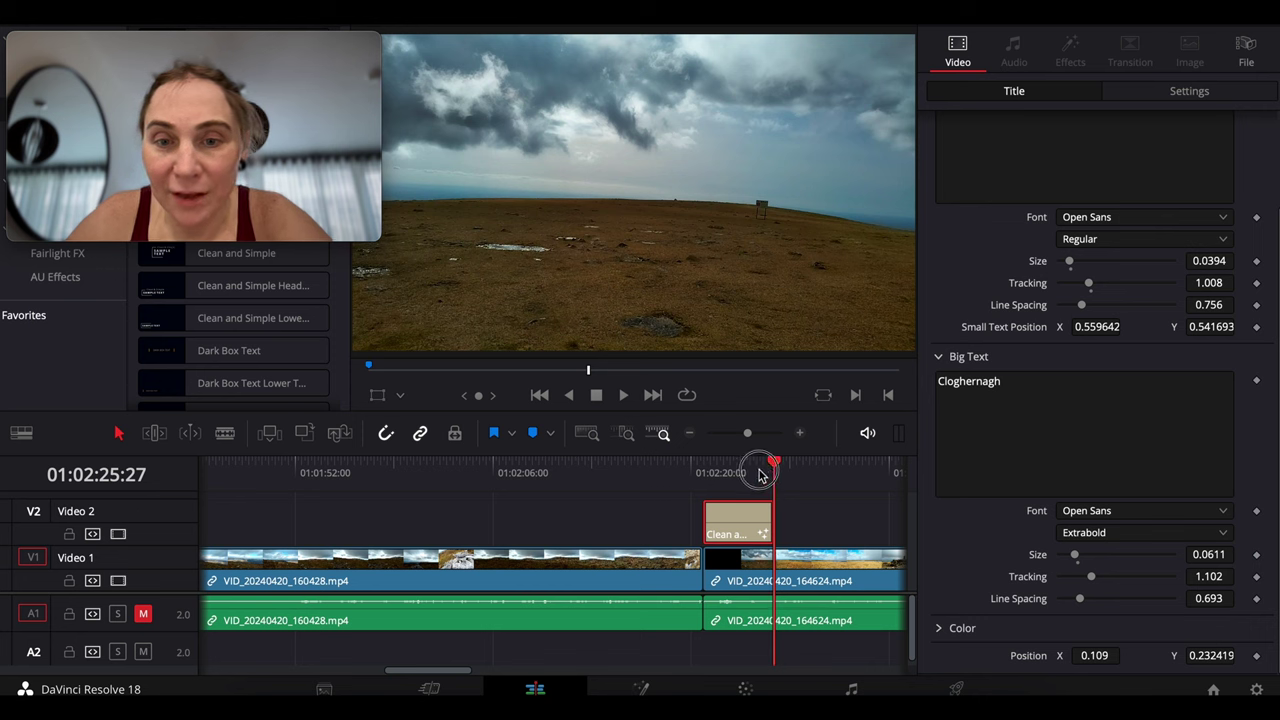
drag(760, 472, 740, 472)
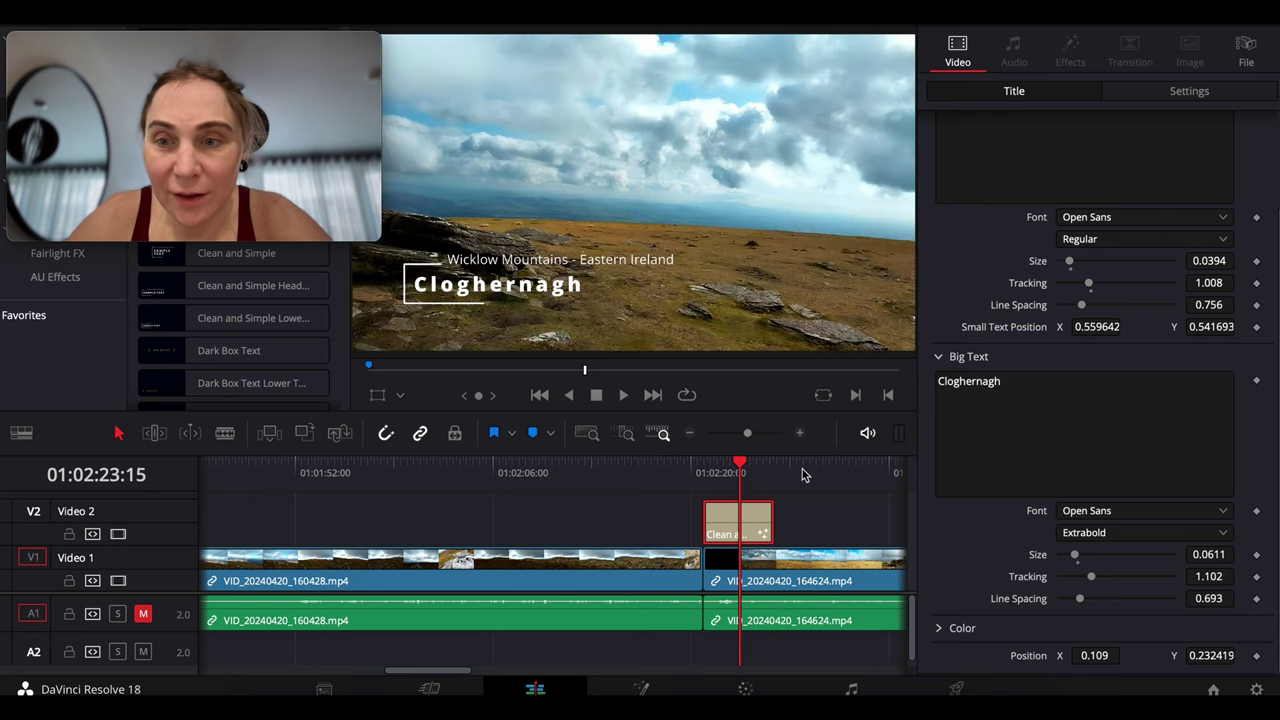
click(1028, 391)
double_click(962, 391)
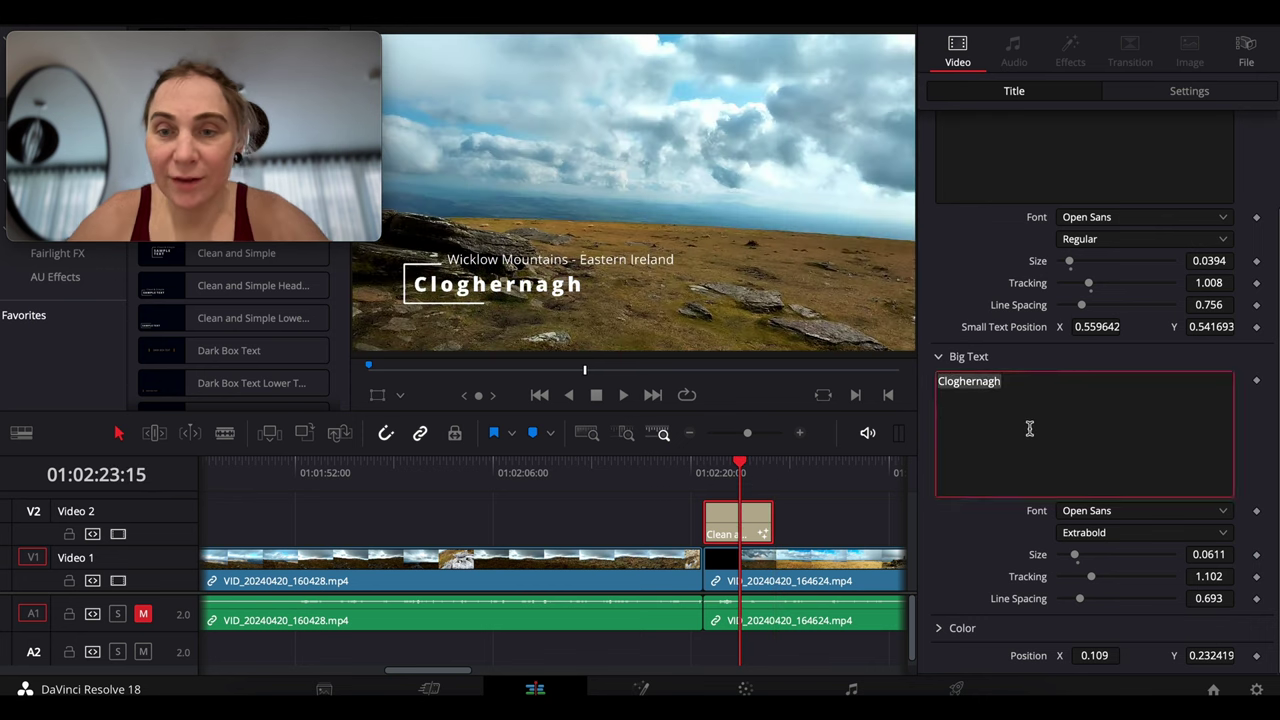
text(Lugnaquilla)
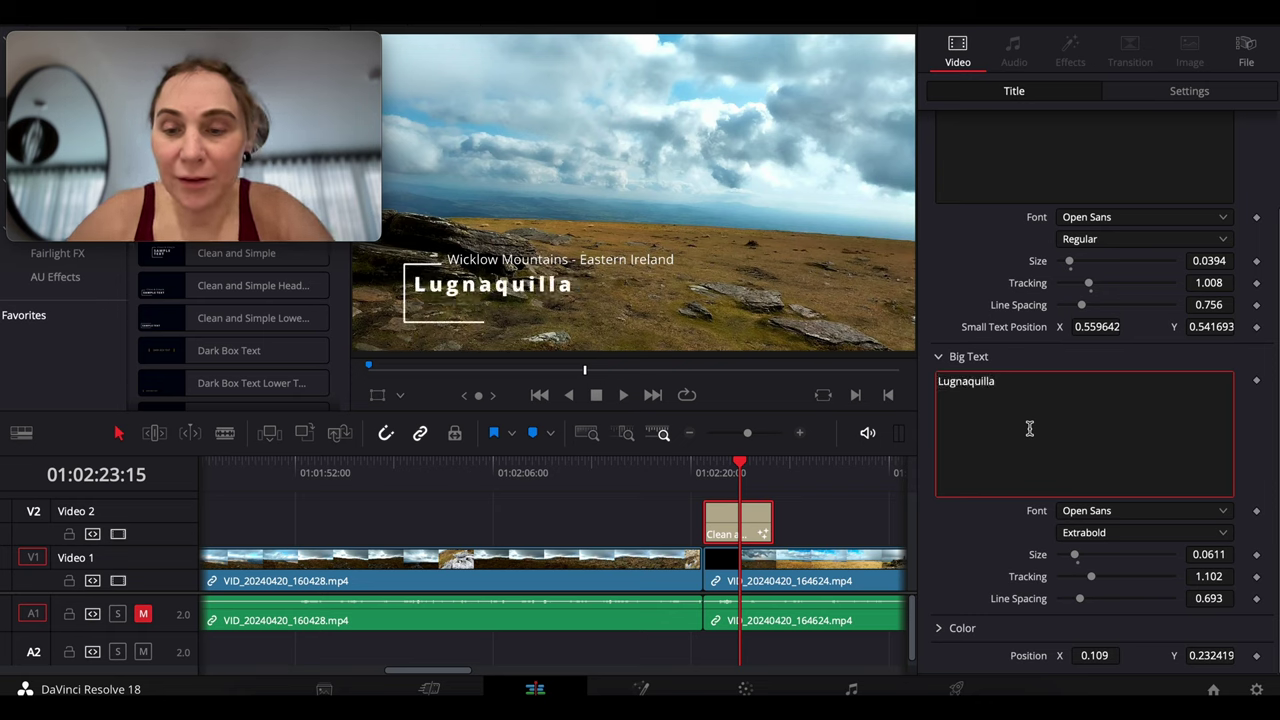
click(973, 526)
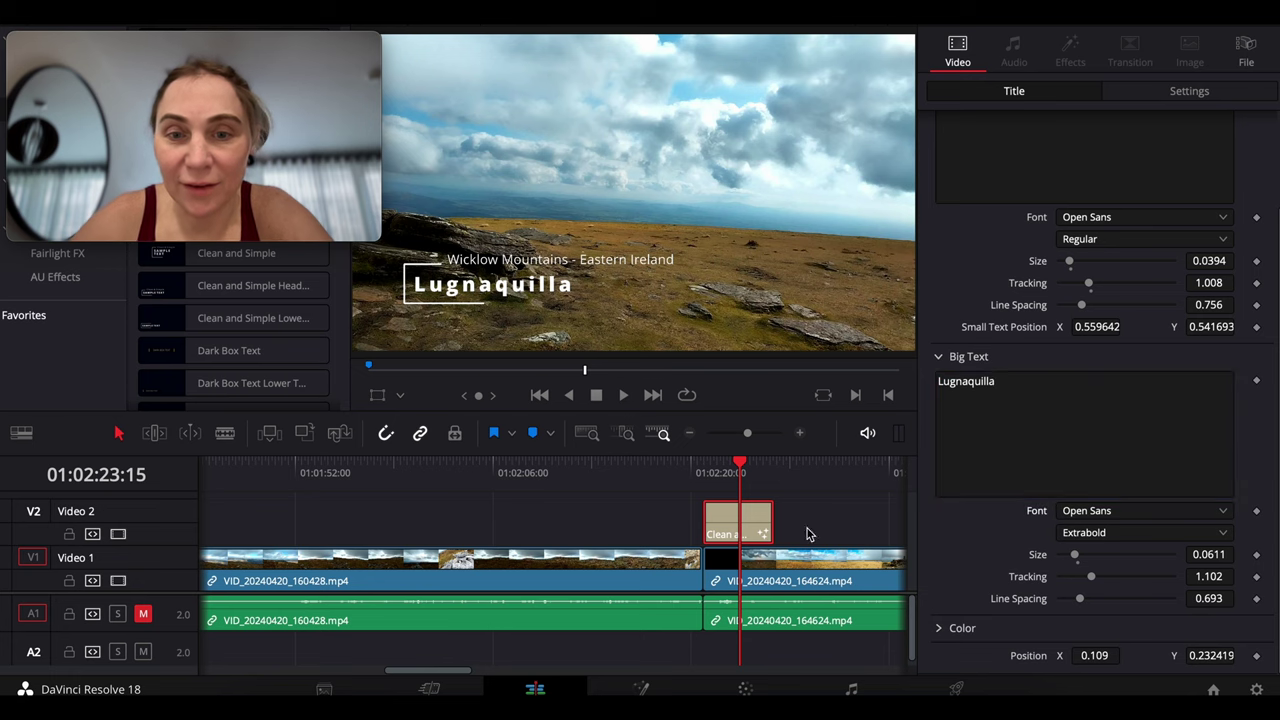
click(429, 688)
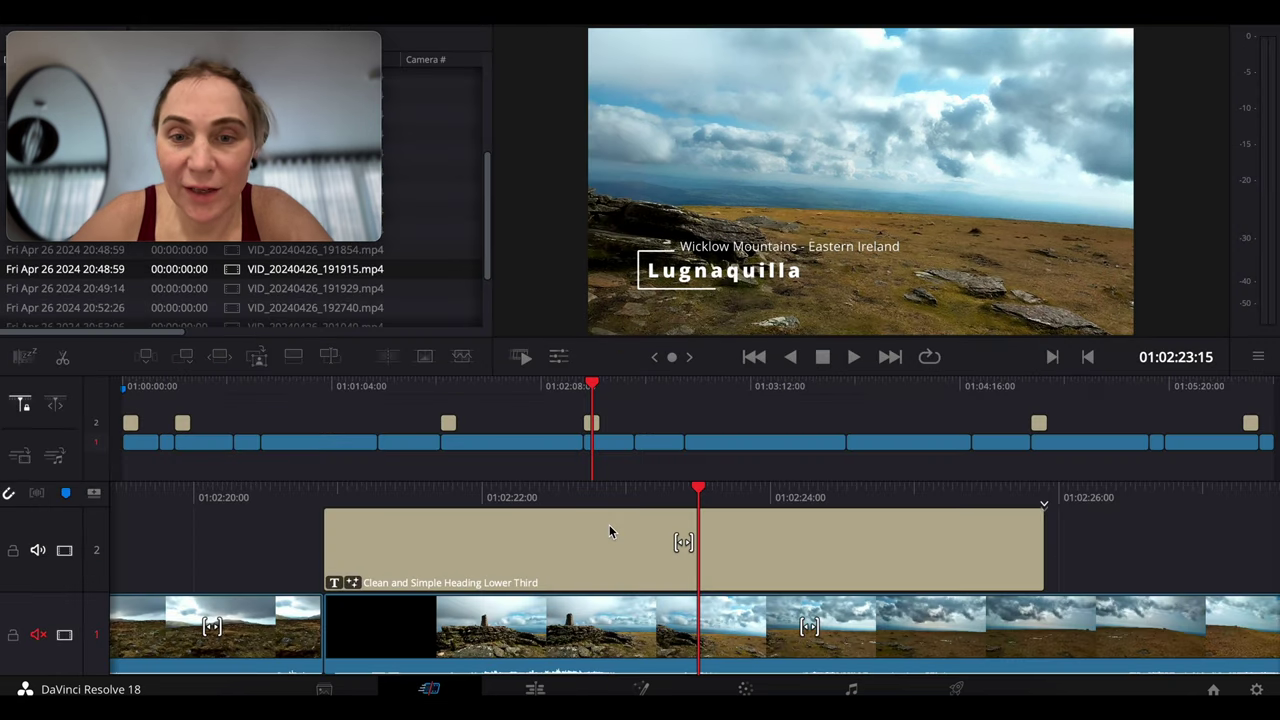
scroll(563, 540, up, 5)
scroll(563, 540, up, 3)
key(space)
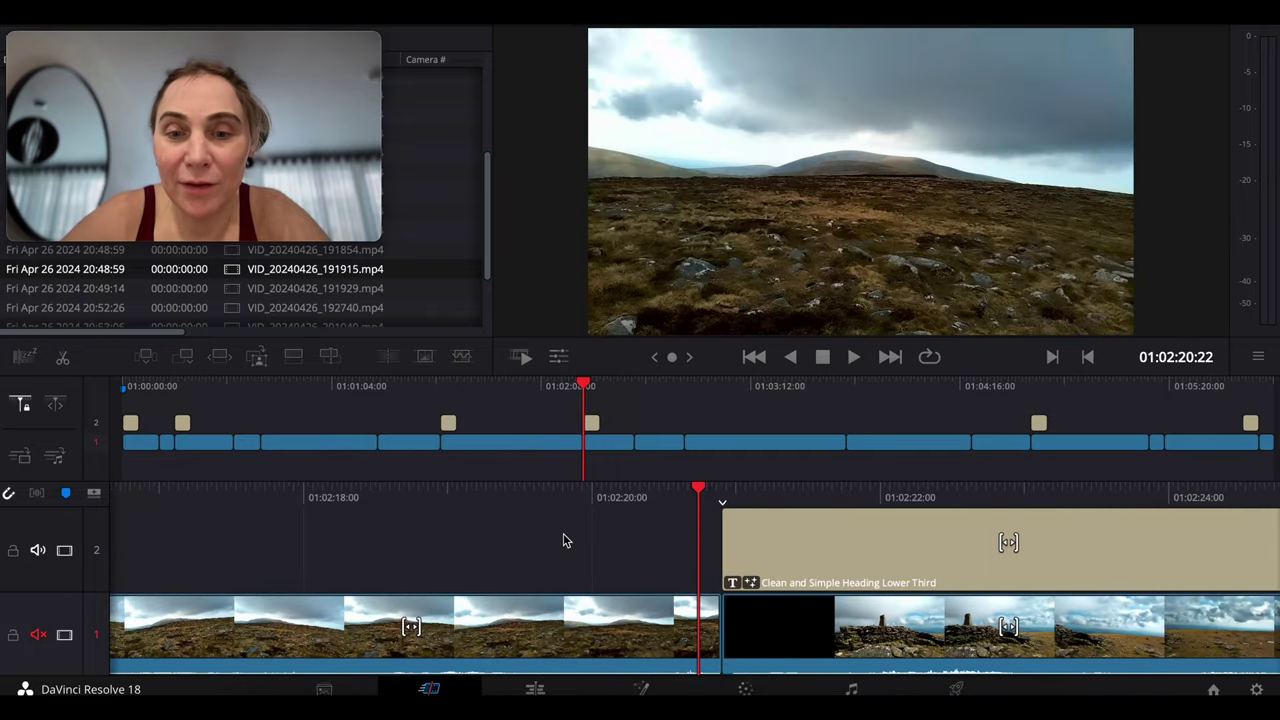
key(space)
key(space)
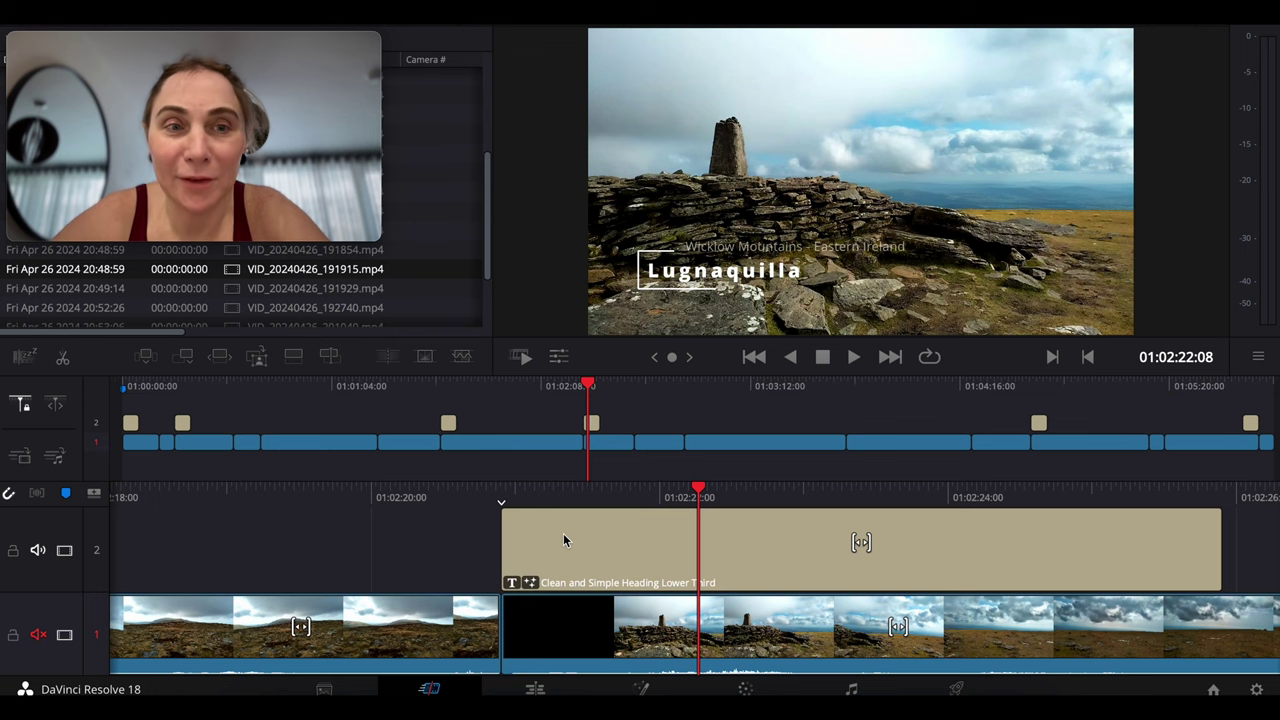
key(Left)
key(space)
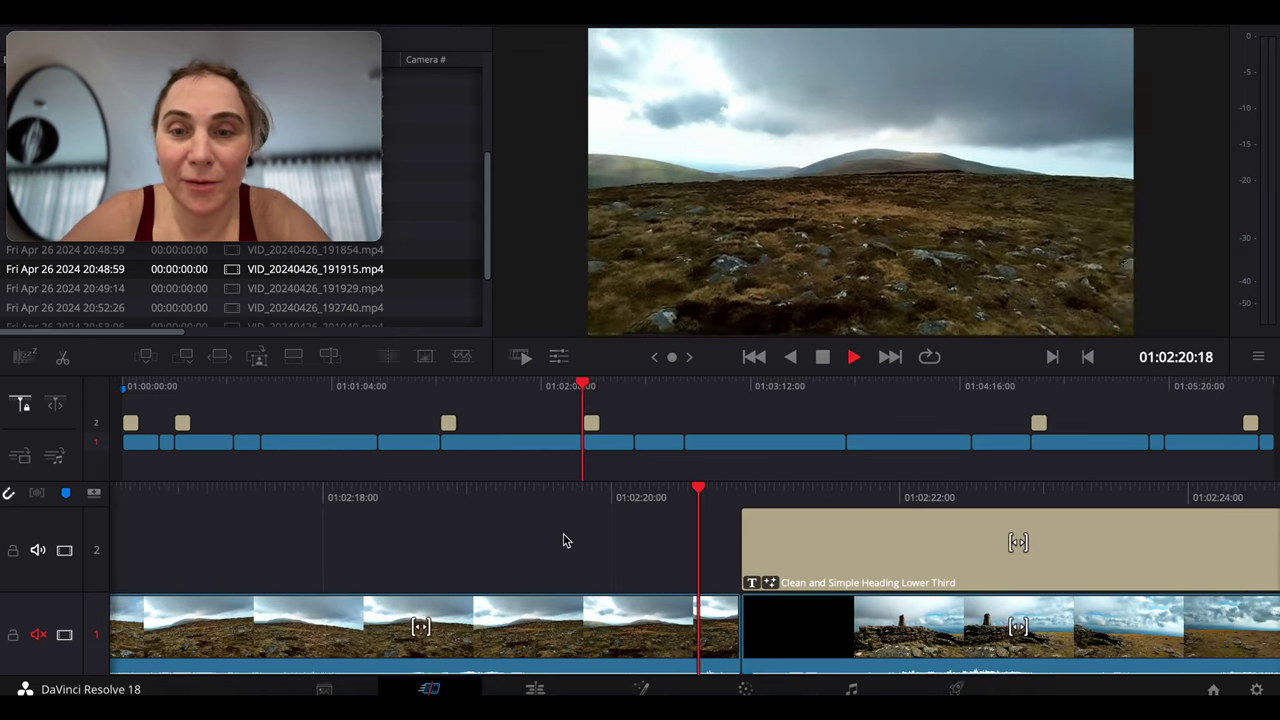
key(space)
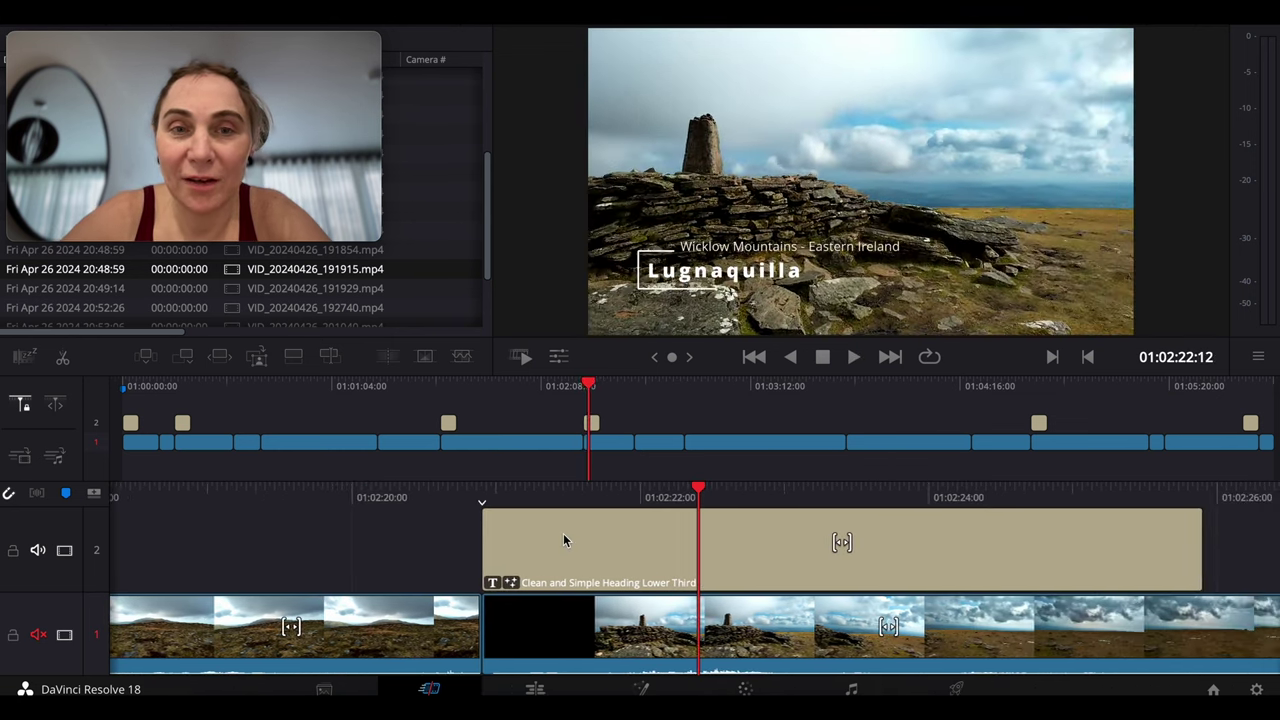
key(space)
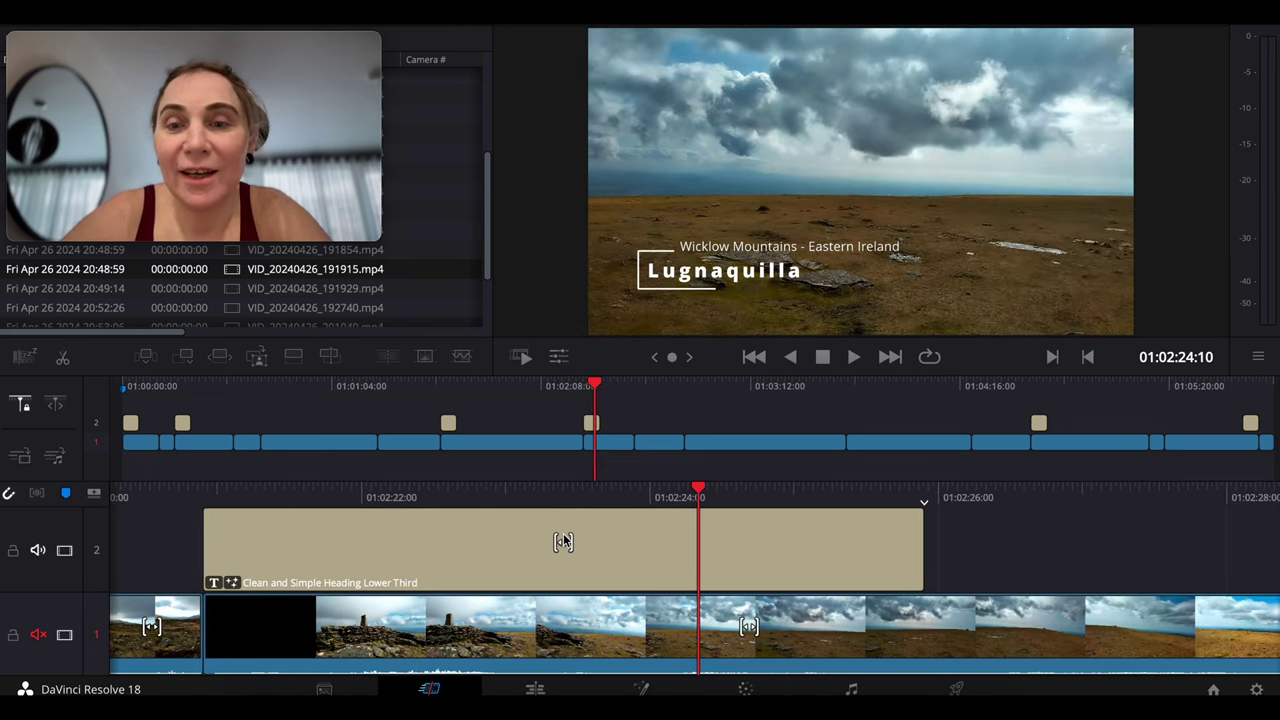
key(space)
key(space)
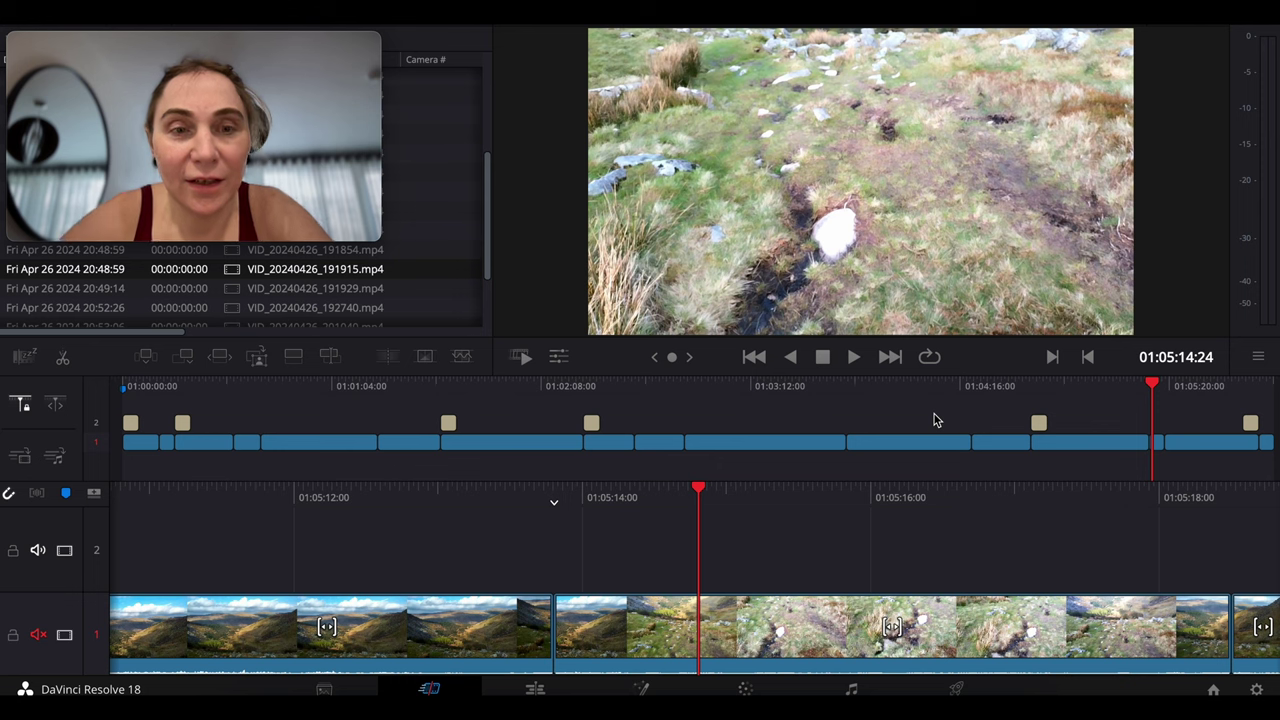
key(j)
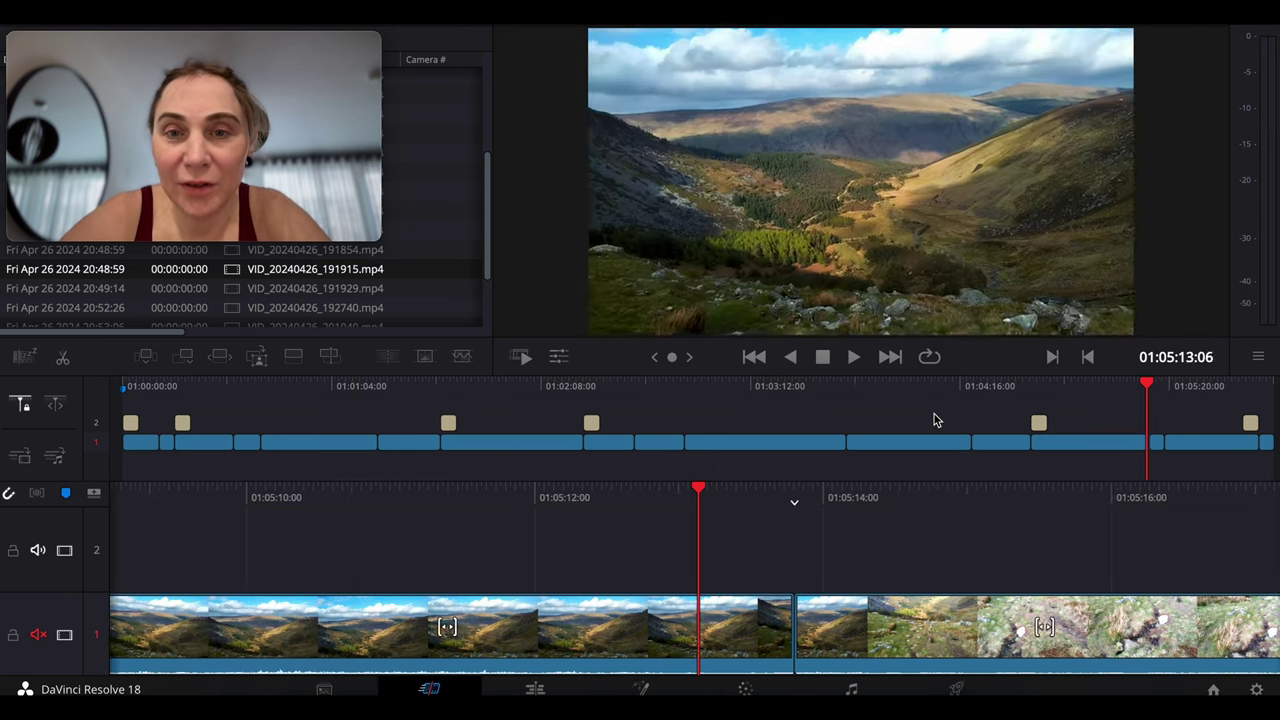
key(l)
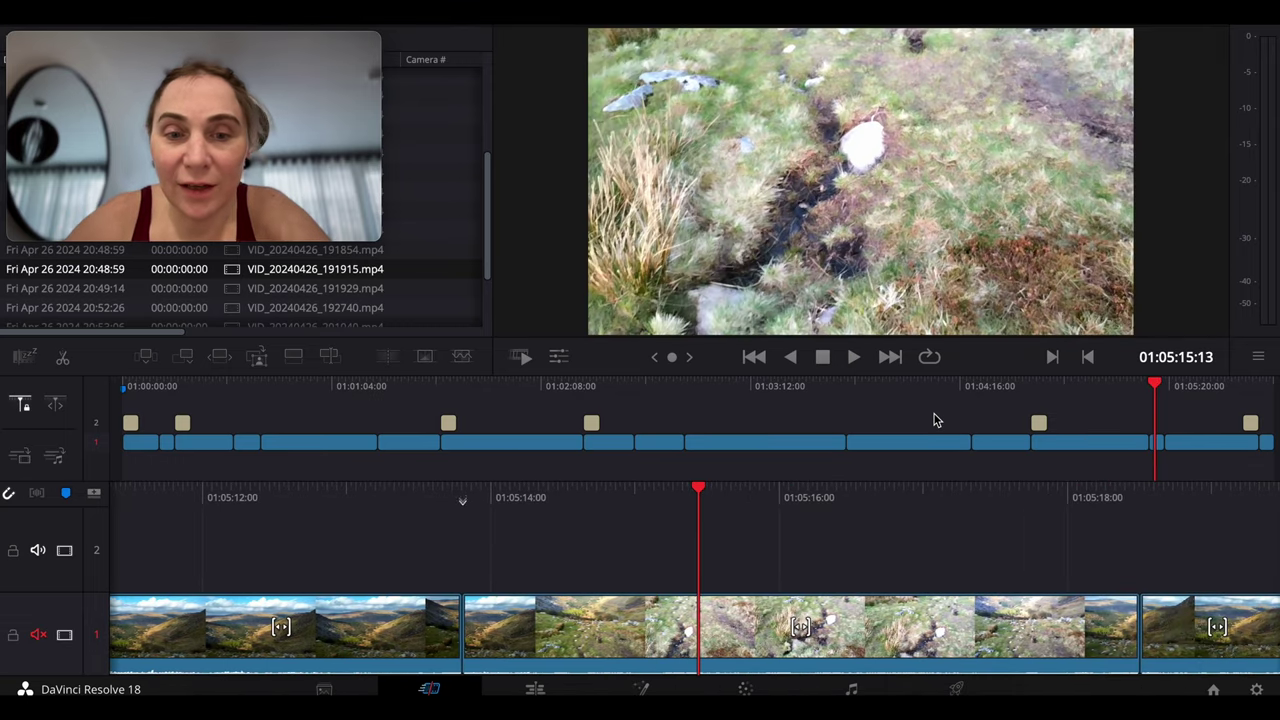
key(shift+Left)
key(shift+Left)
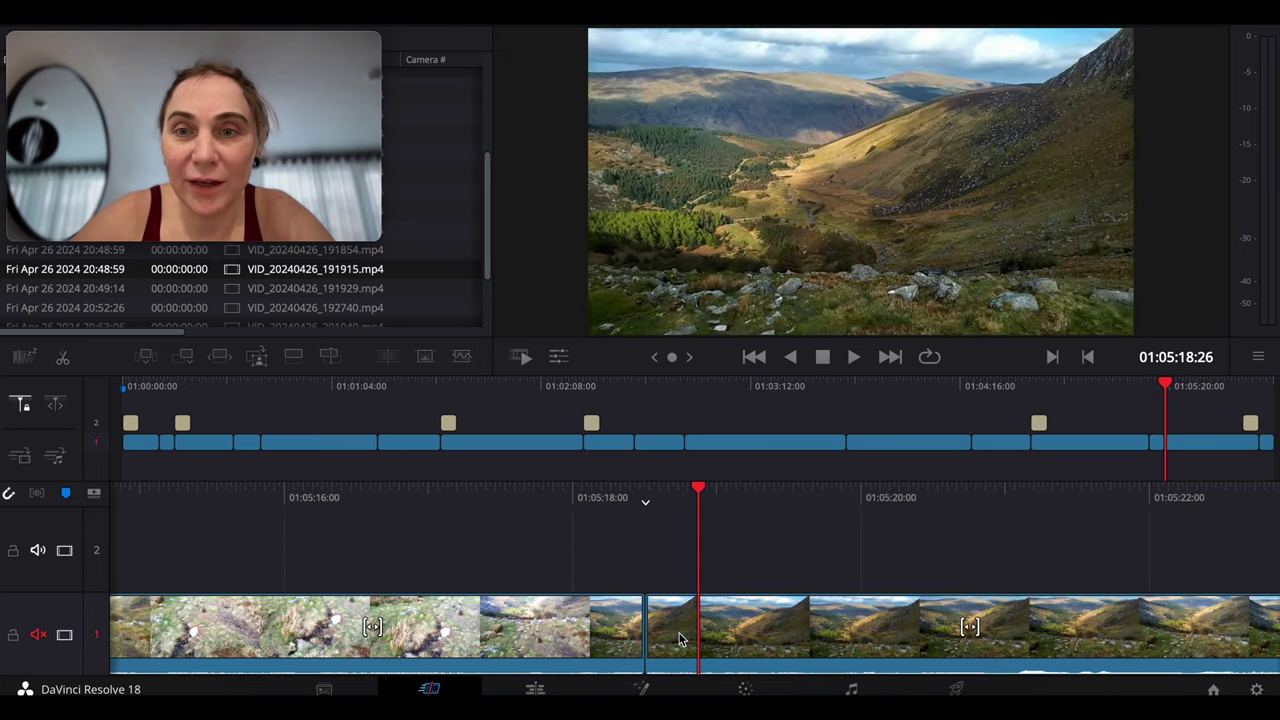
key(j)
Select the grassy trail clip and set a Corrector 1 keyframe at its start on the Color page.
click(679, 638)
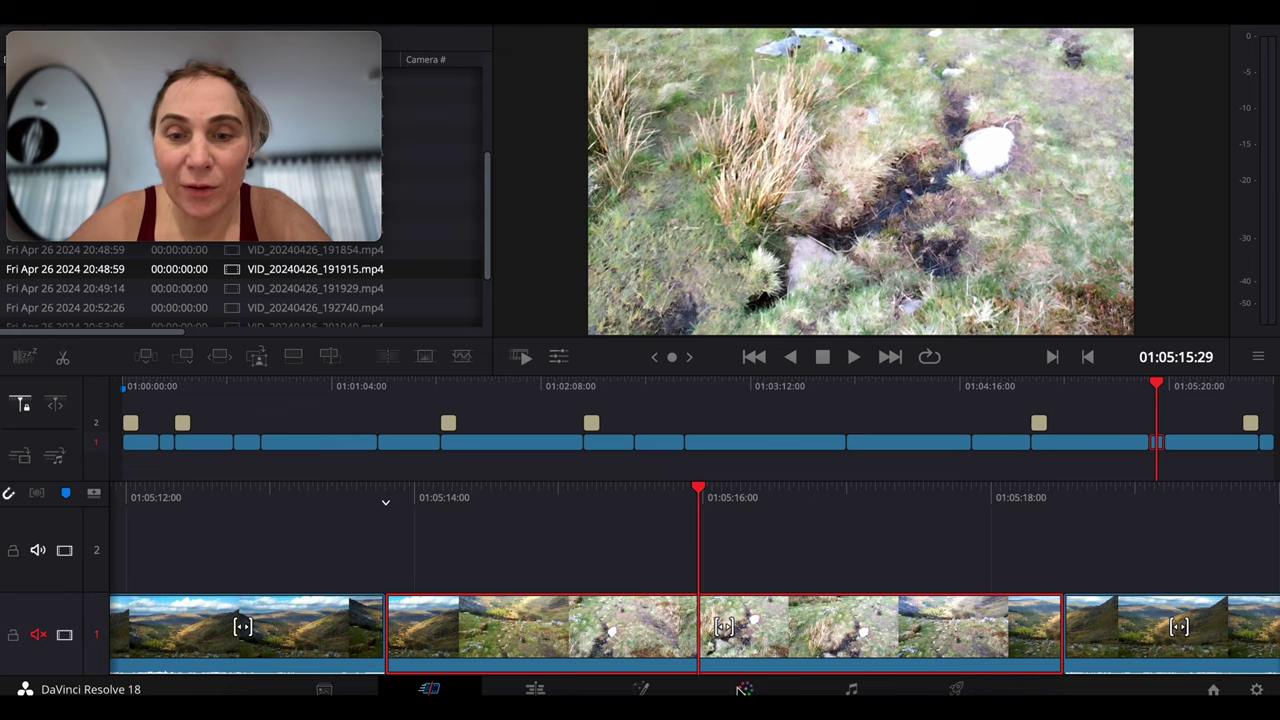
click(739, 689)
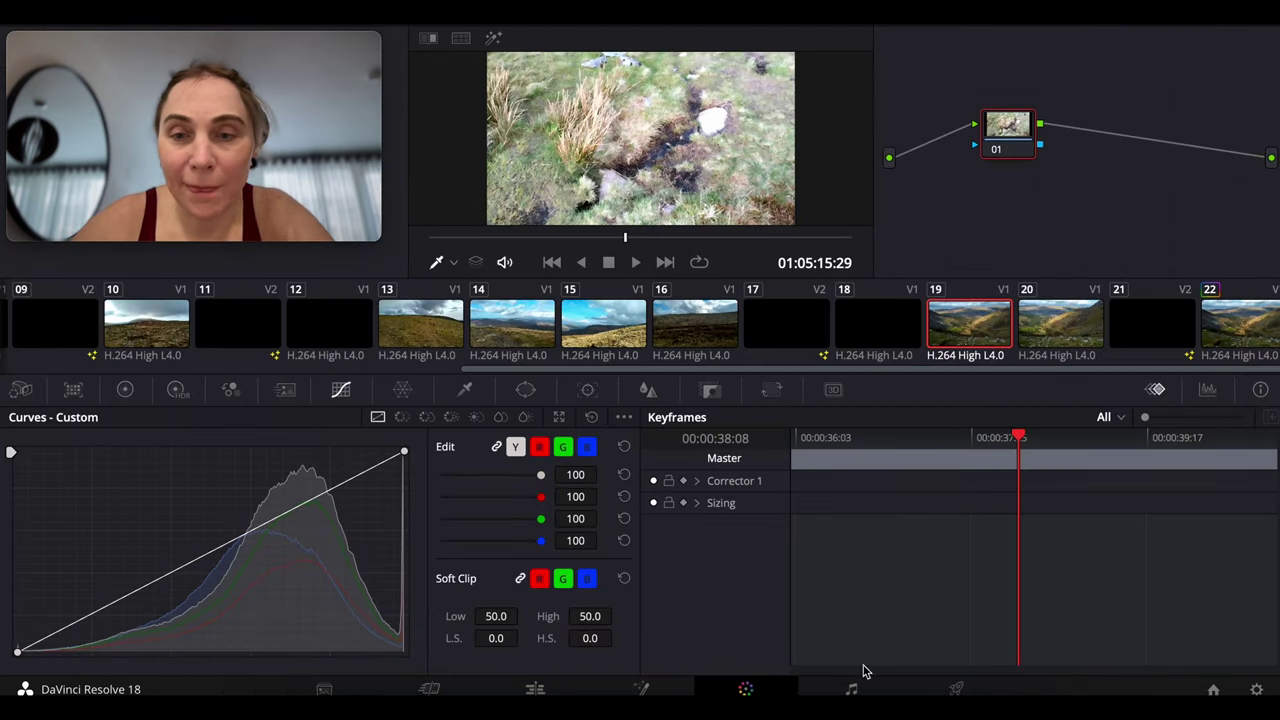
drag(1020, 432, 712, 430)
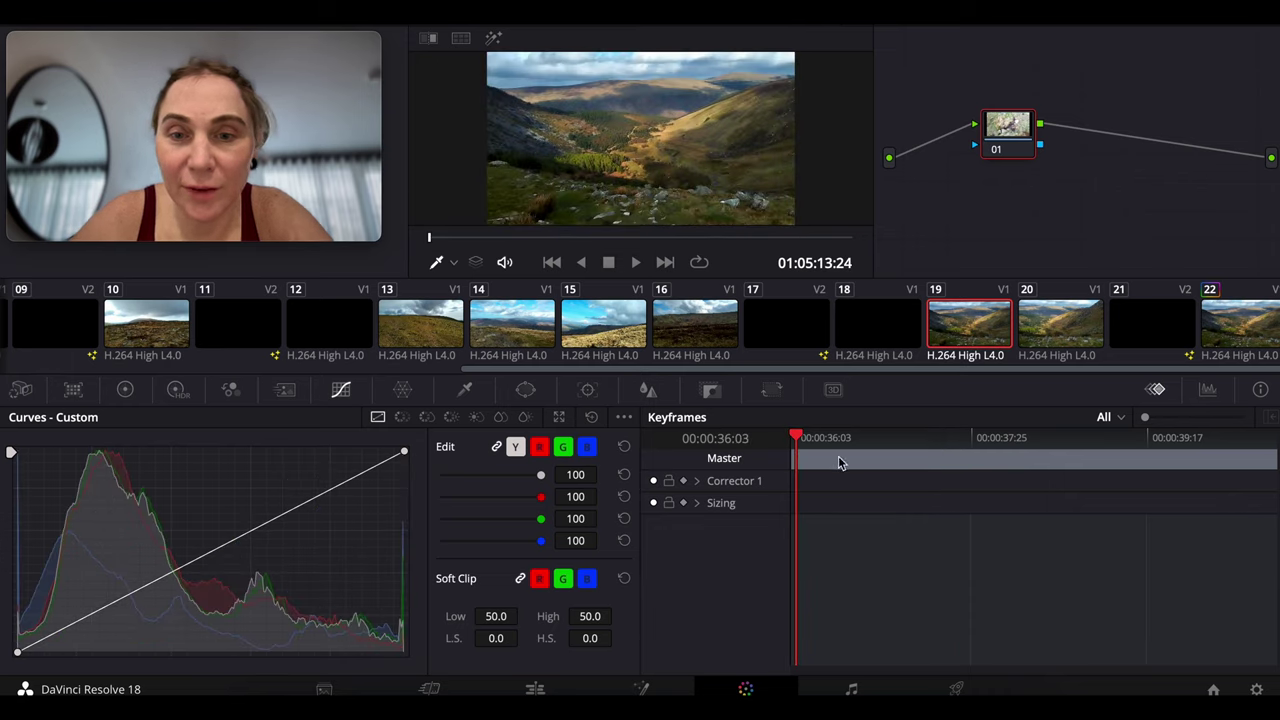
click(684, 481)
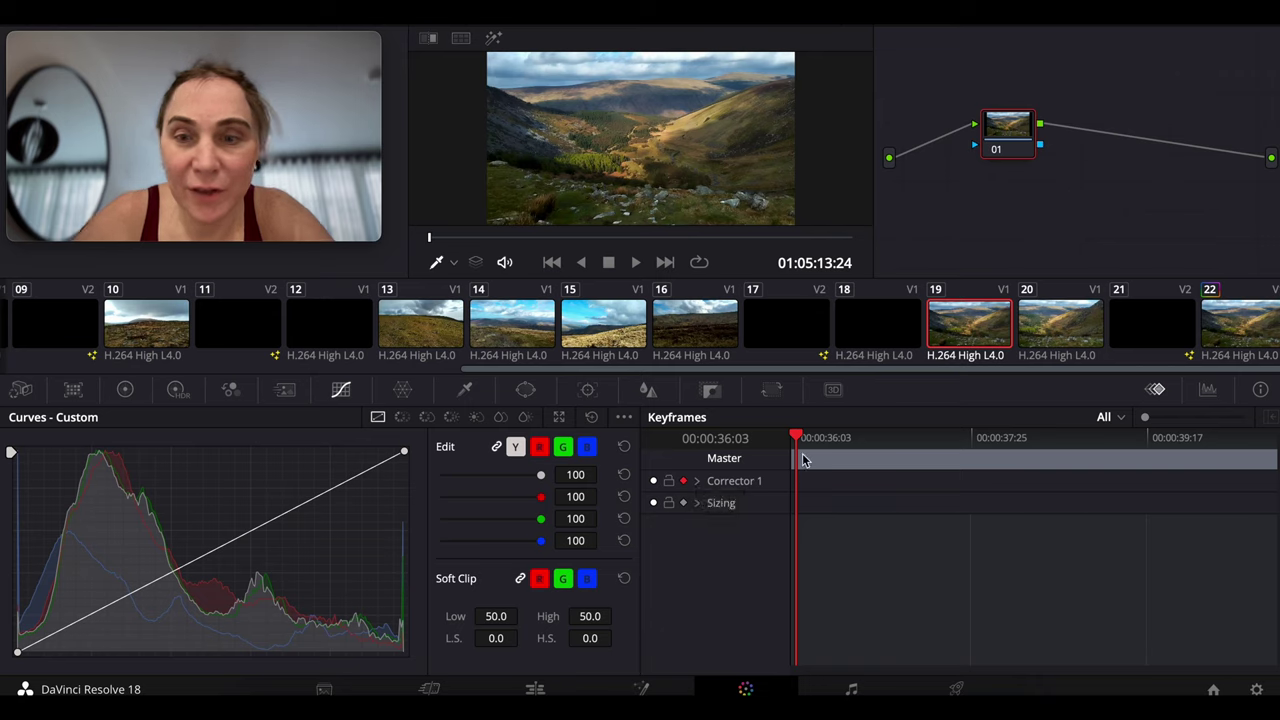
Add a highlight point and a shadow point to the custom curve.
click(330, 492)
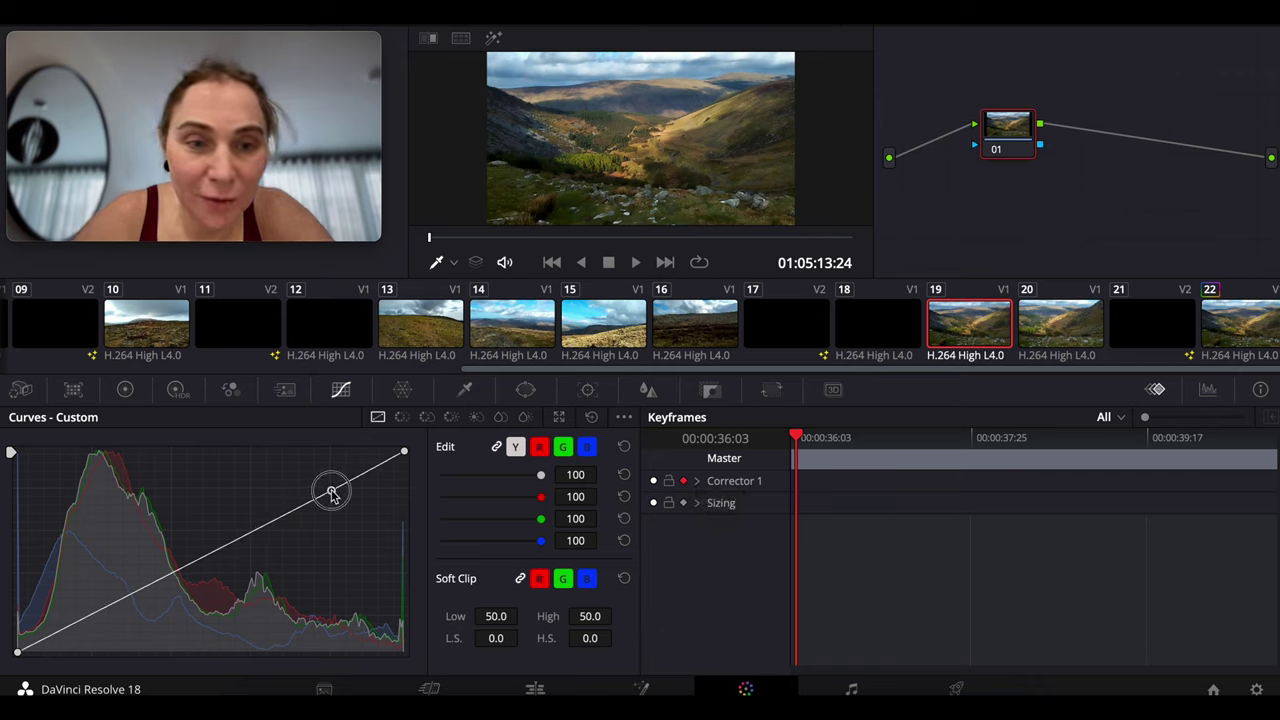
click(251, 533)
drag(796, 437, 884, 447)
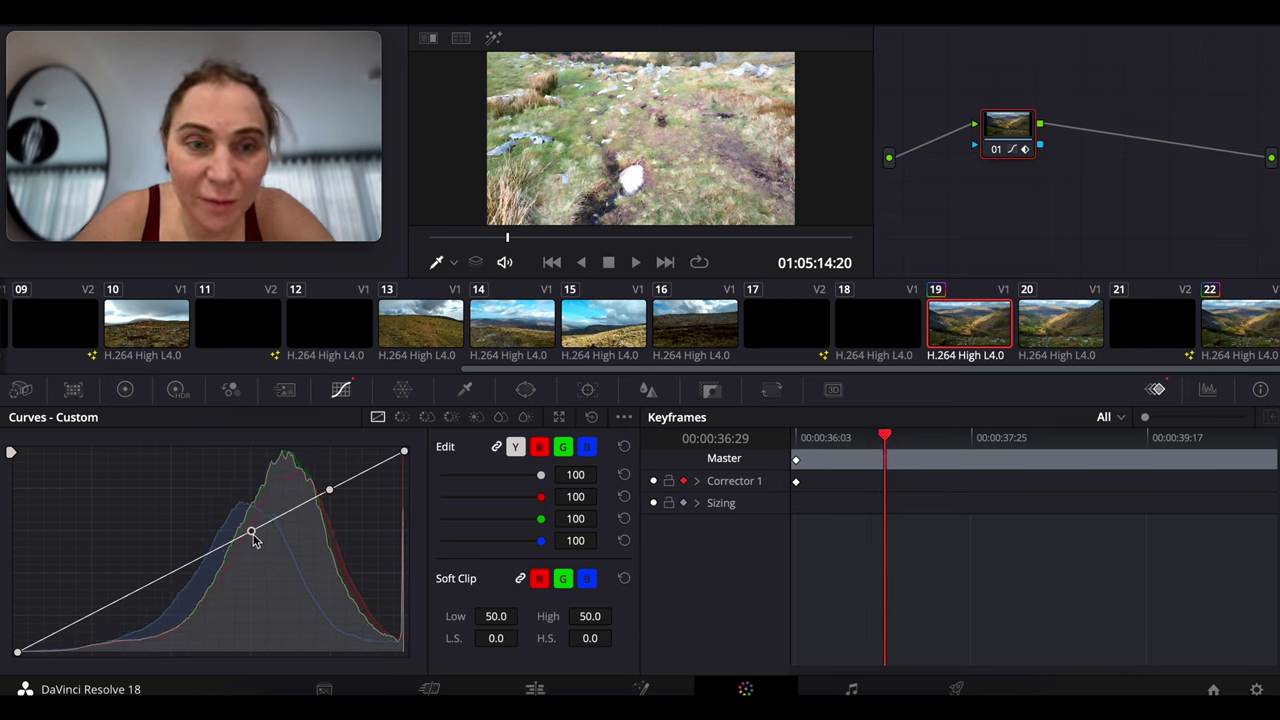
Pull the shadow point down and reposition the highlight point to form an initial S-curve.
drag(254, 539, 238, 624)
drag(335, 494, 372, 512)
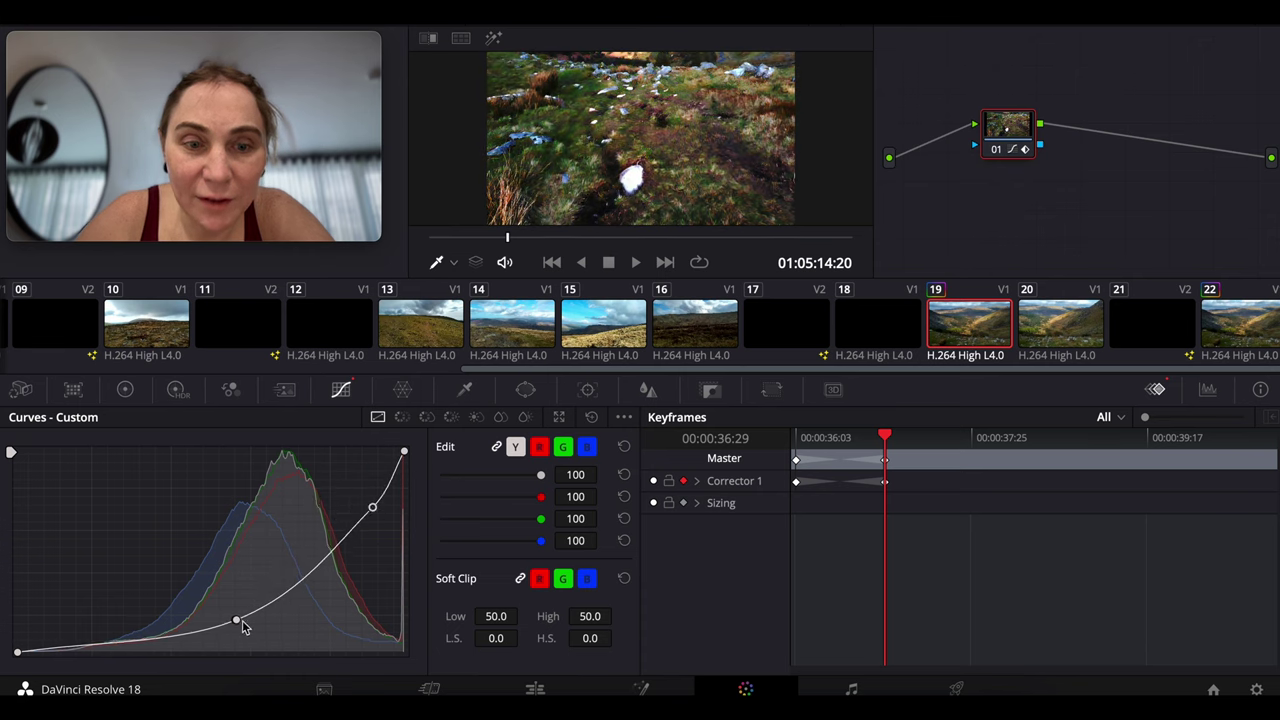
drag(244, 626, 195, 628)
drag(372, 518, 343, 518)
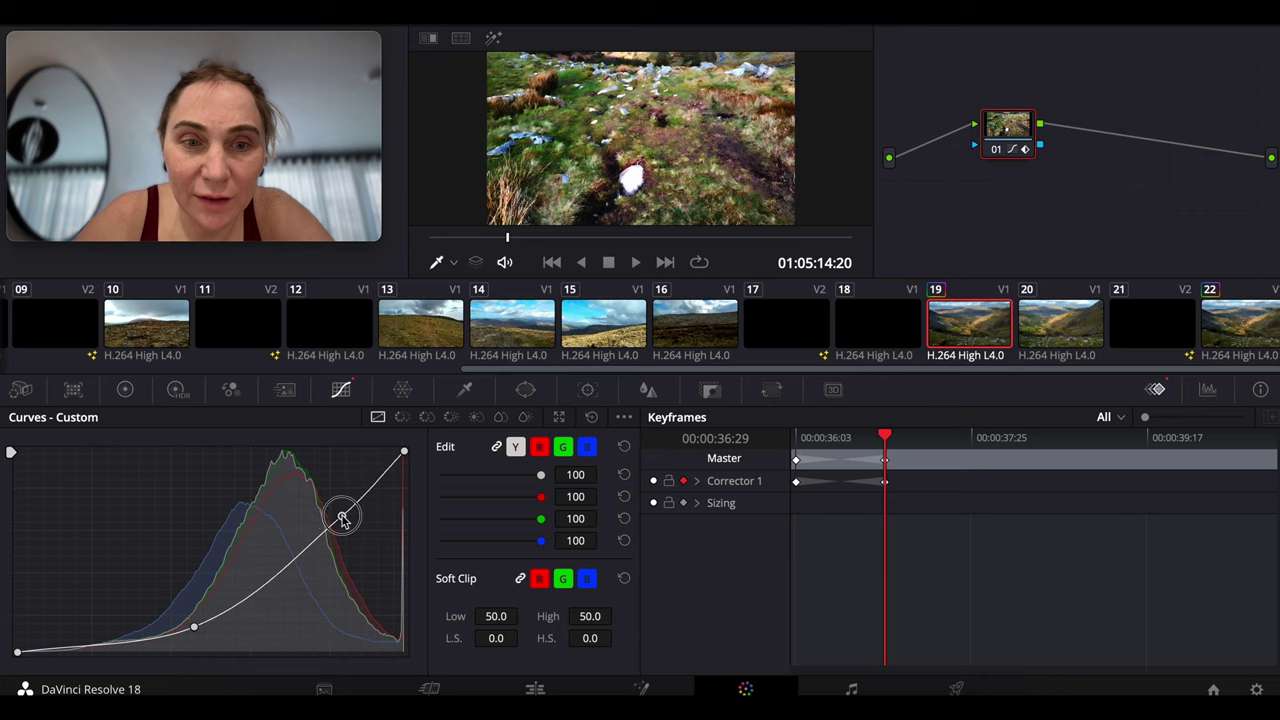
Delete a stray curve point and refine the shadow and highlight points to brighten the upper tones.
drag(277, 586, 277, 584)
right_click(277, 584)
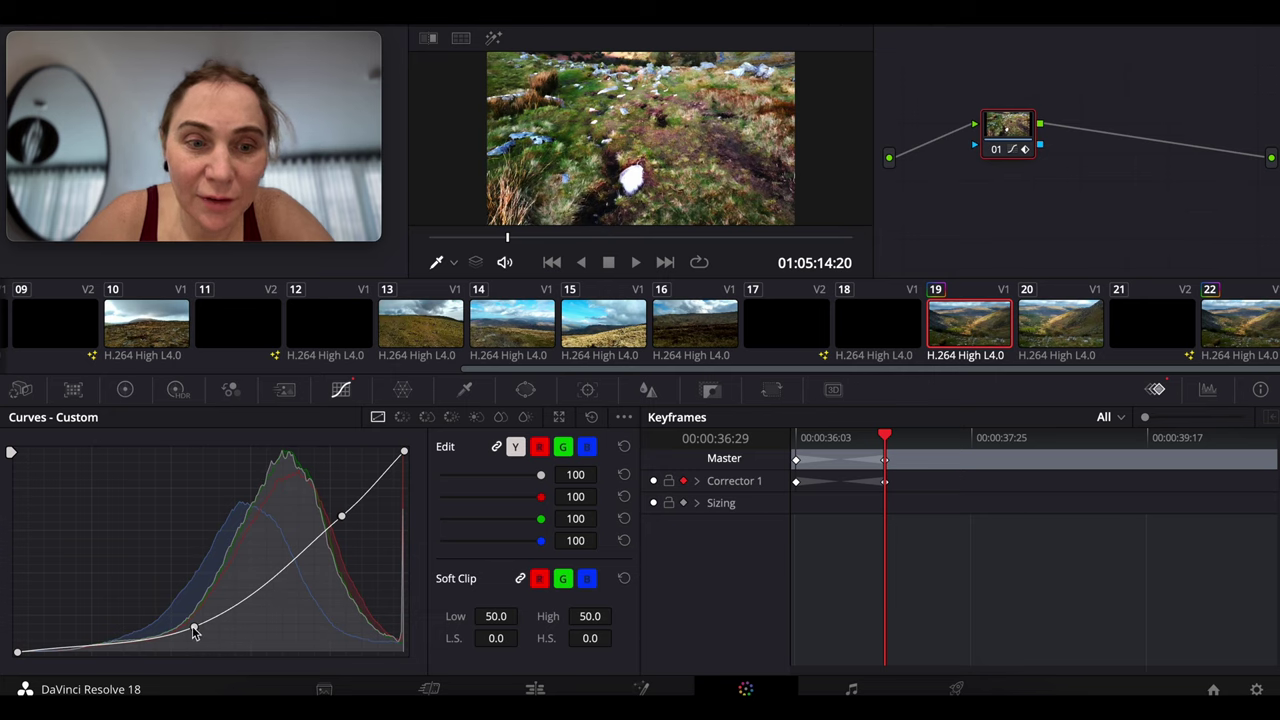
drag(195, 632, 248, 597)
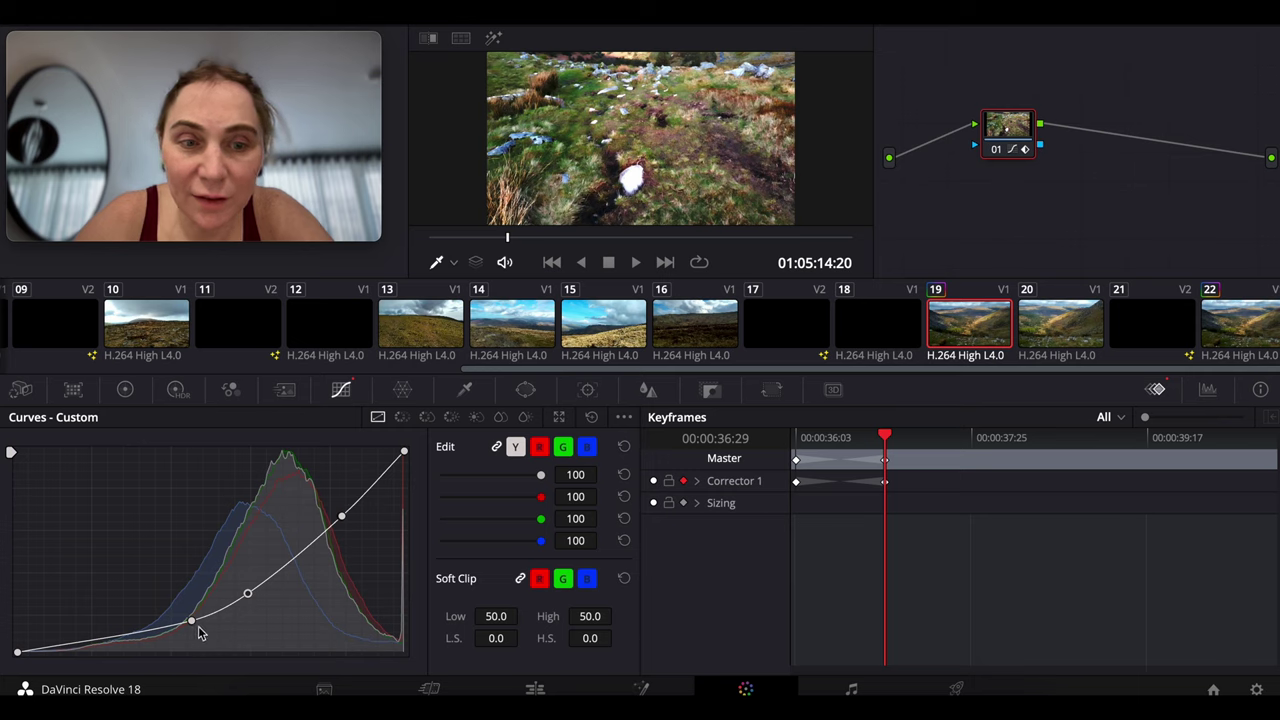
drag(191, 623, 189, 624)
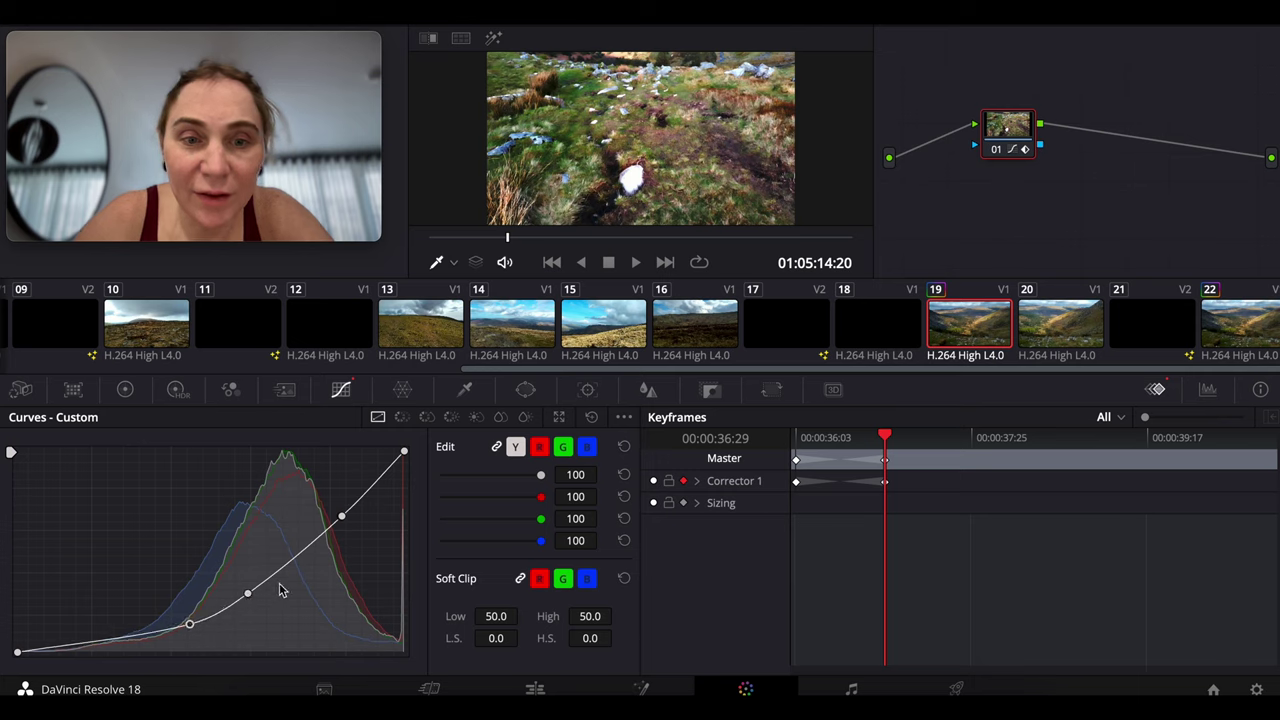
drag(343, 516, 339, 513)
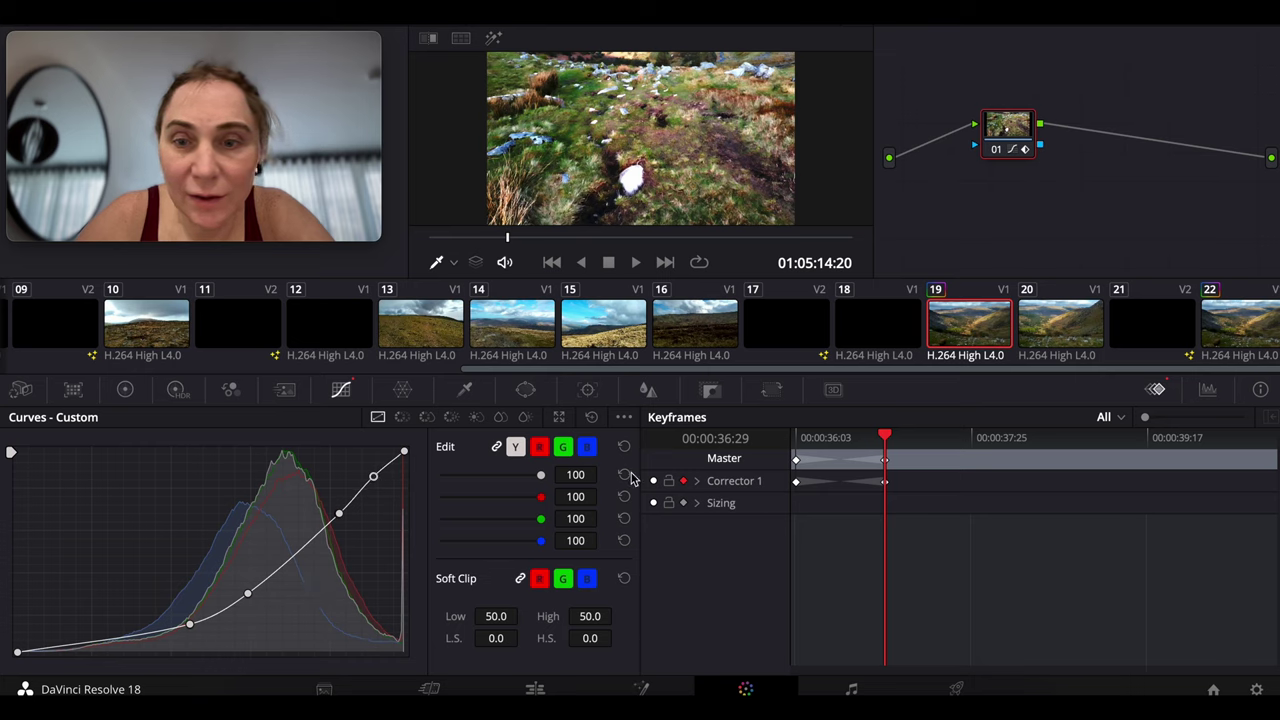
drag(885, 440, 796, 438)
Play the timeline on the Cut page, unmute track 1's audio, and stop playback after reviewing.
click(510, 689)
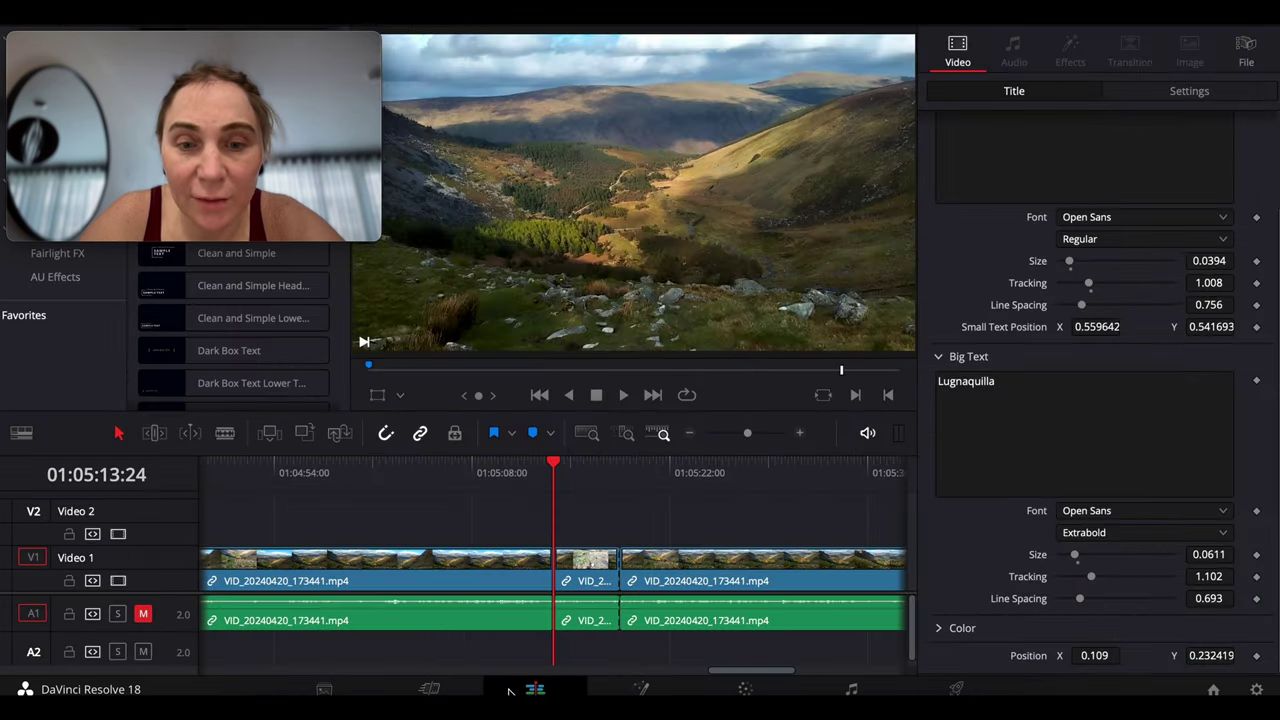
click(429, 689)
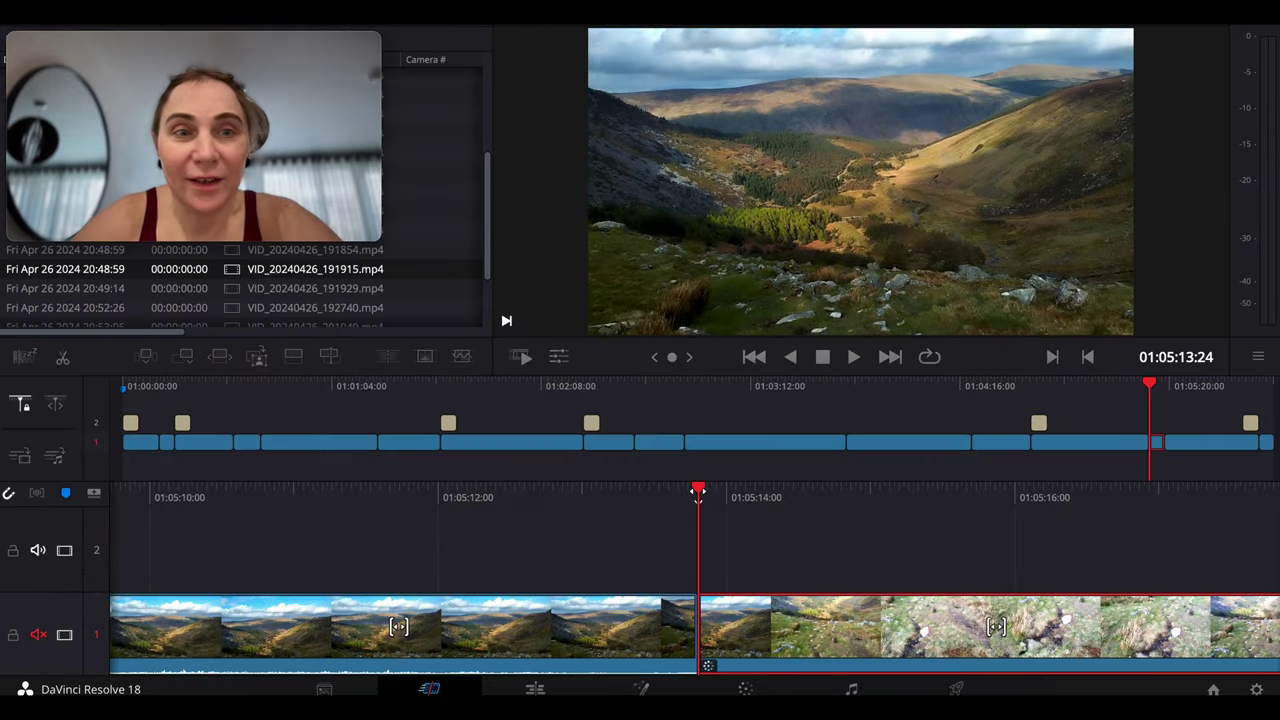
key(space)
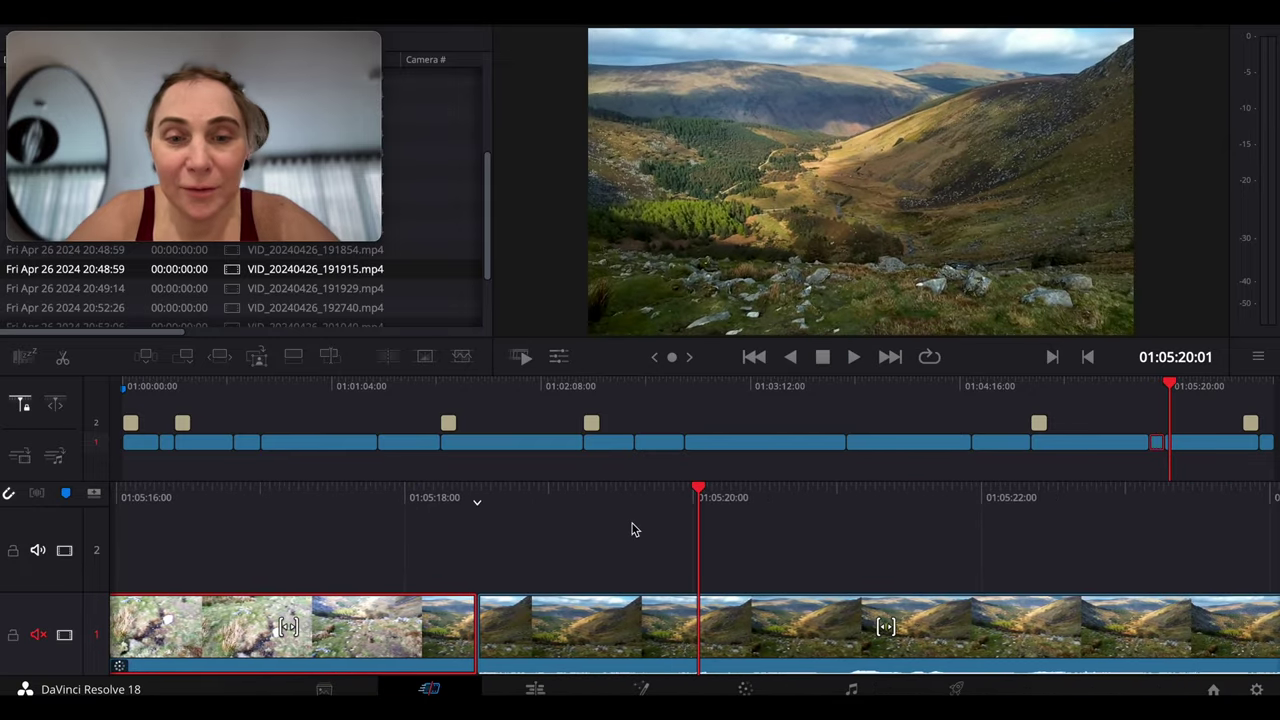
key(shift+Left)
key(shift+Left)
key(shift+Left)
key(shift+Left)
key(shift+Left)
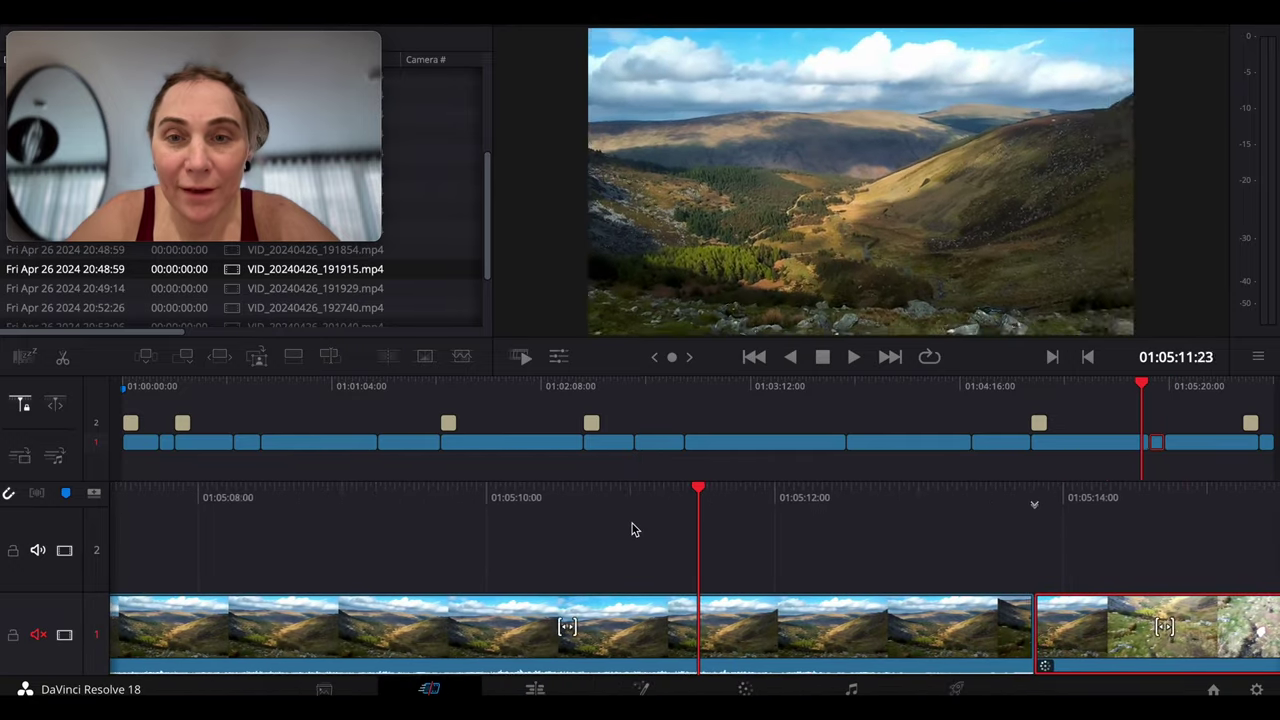
click(39, 636)
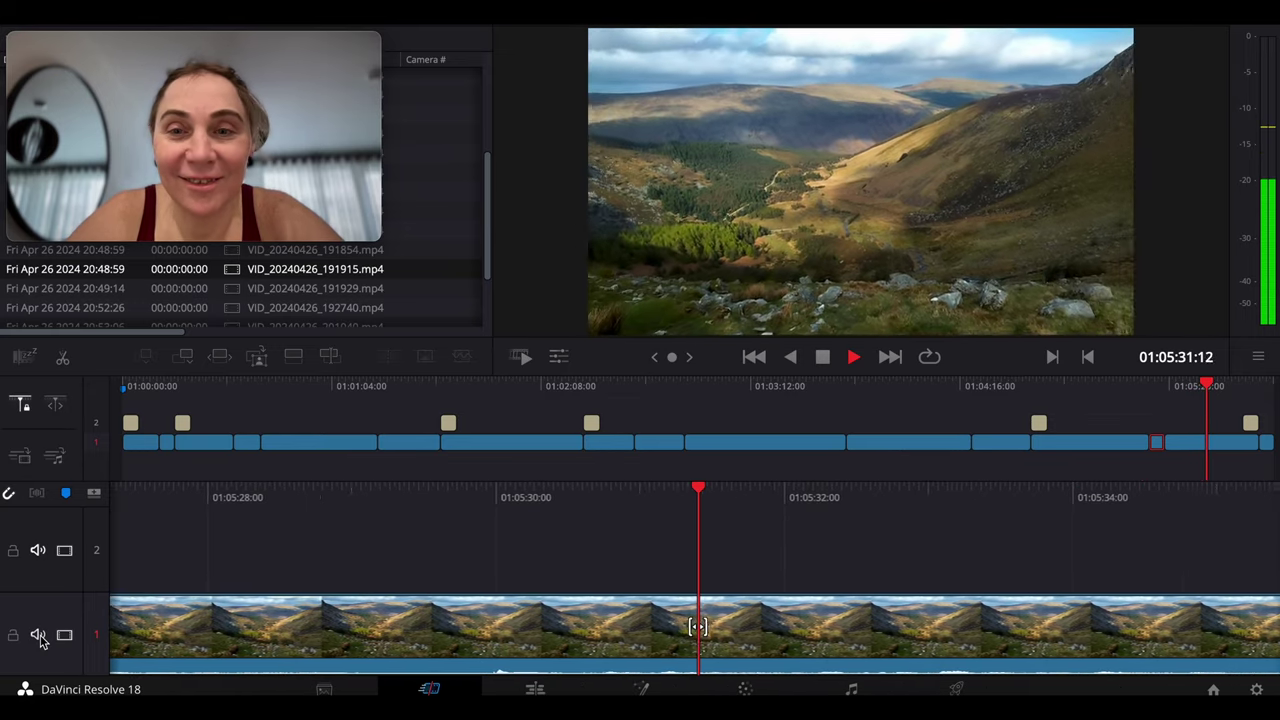
key(space)
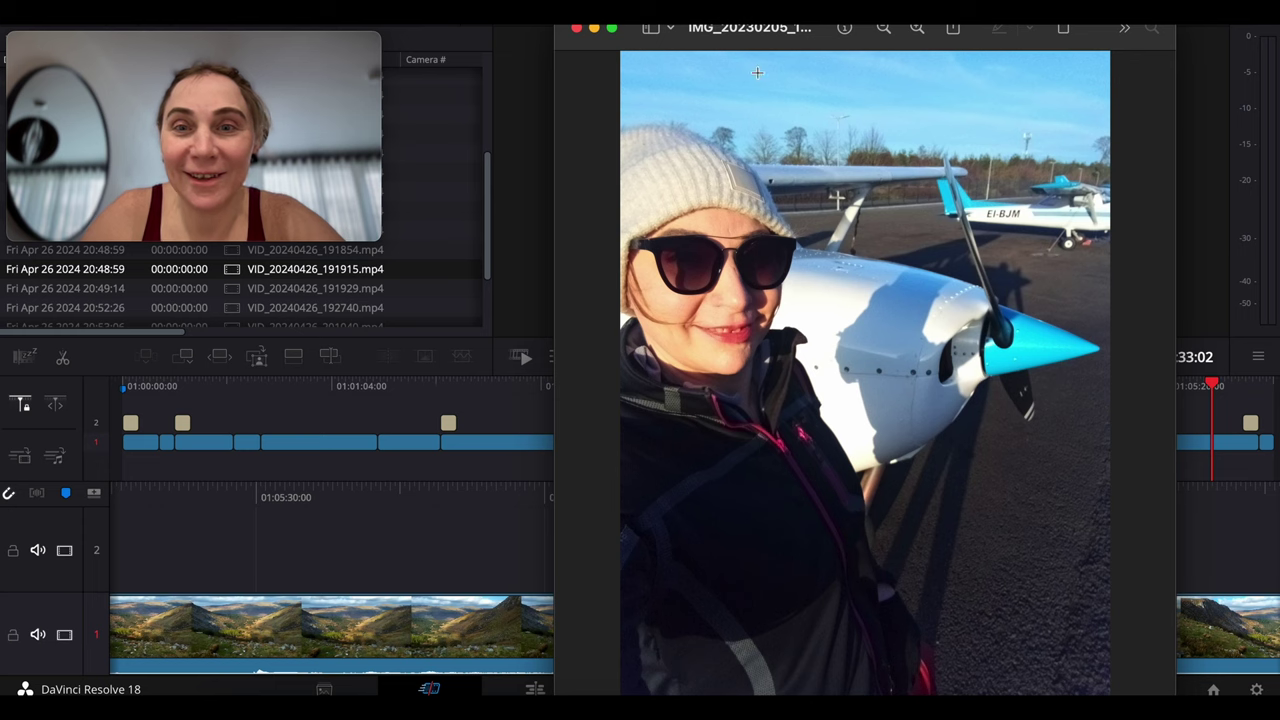
drag(749, 40, 756, 14)
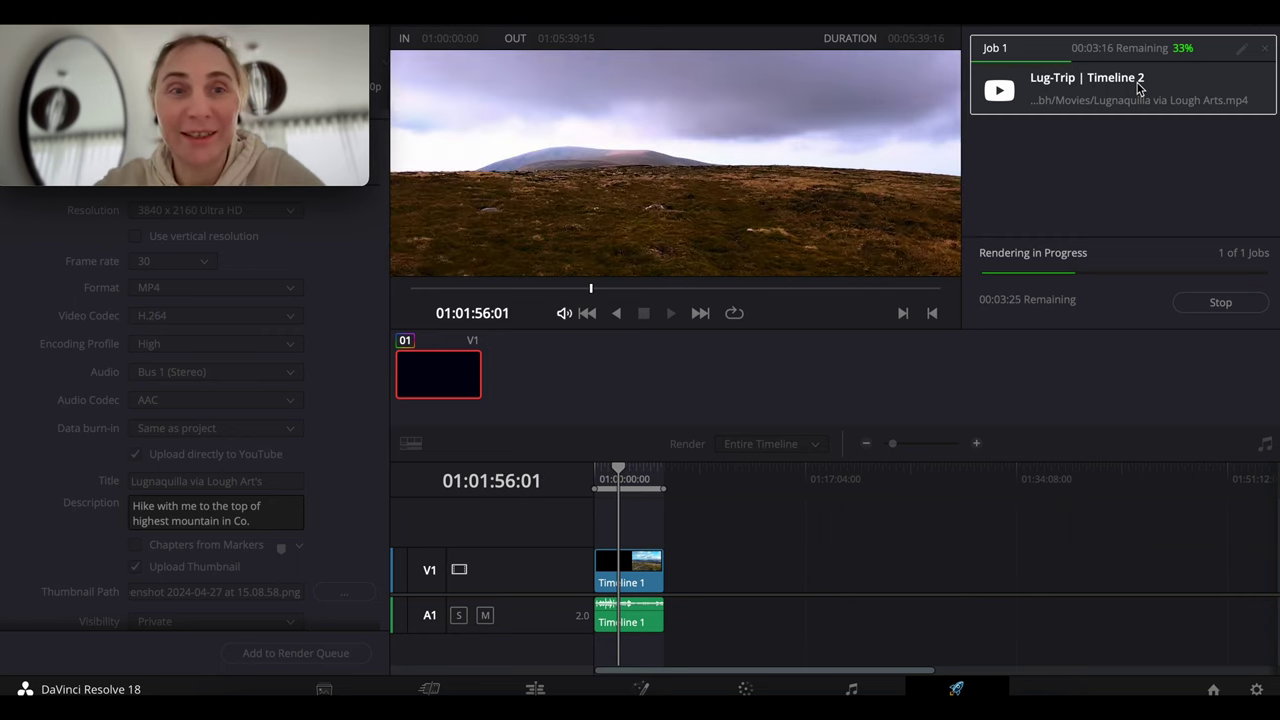
Wait for the Lug-Trip Timeline 2 render and YouTube upload to complete in the Render Queue.
click(1220, 302)
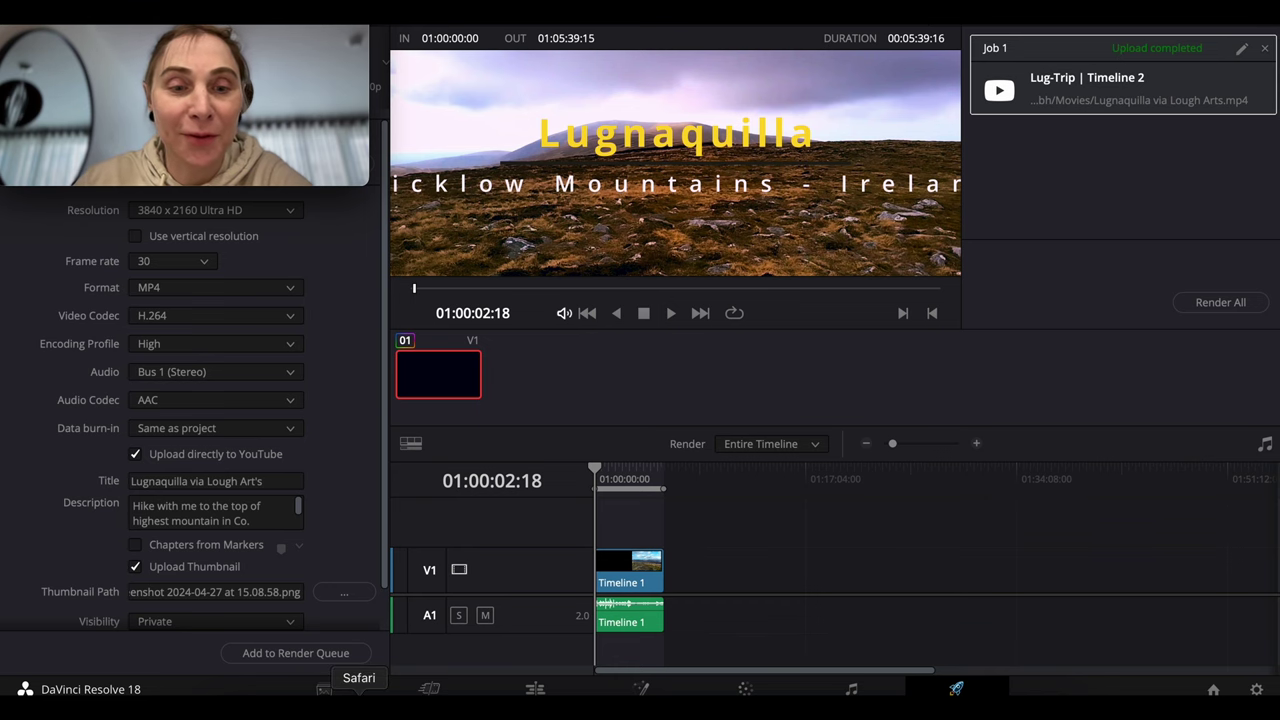
Open the Lugnaquilla via Lough Art's video details in YouTube Studio and launch its watch page.
click(357, 700)
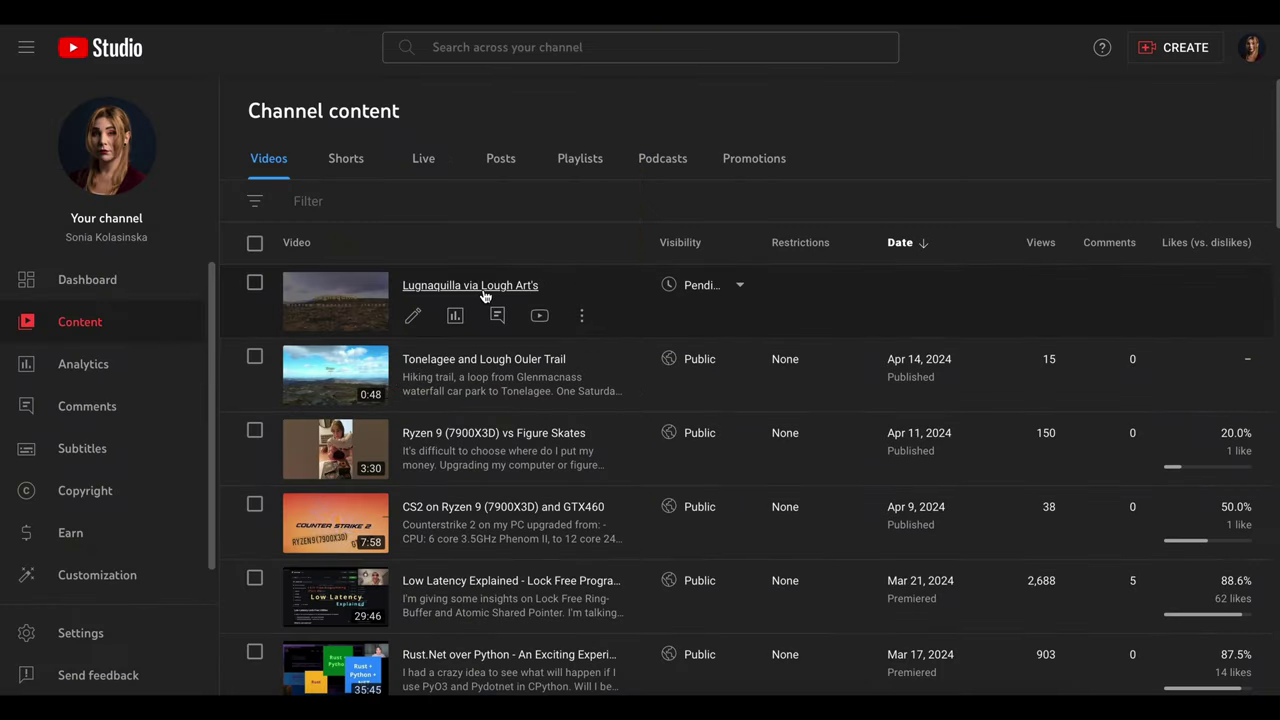
click(455, 292)
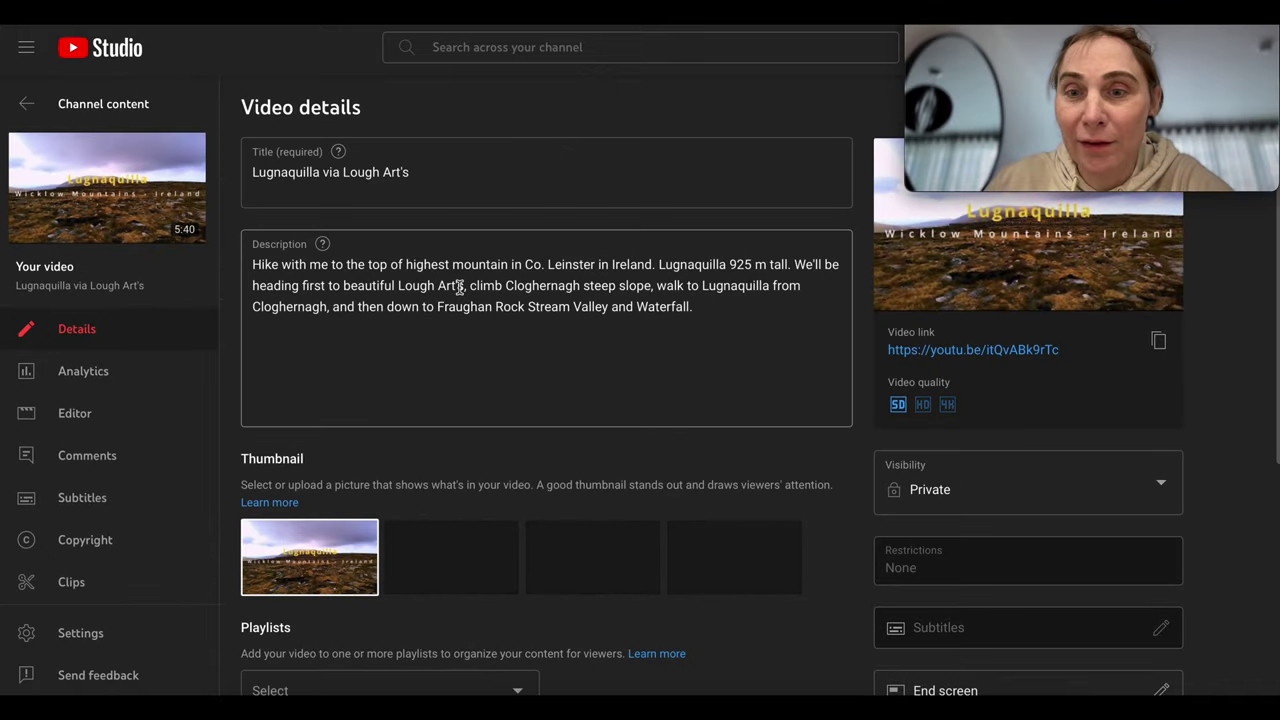
mouse_move(900, 405)
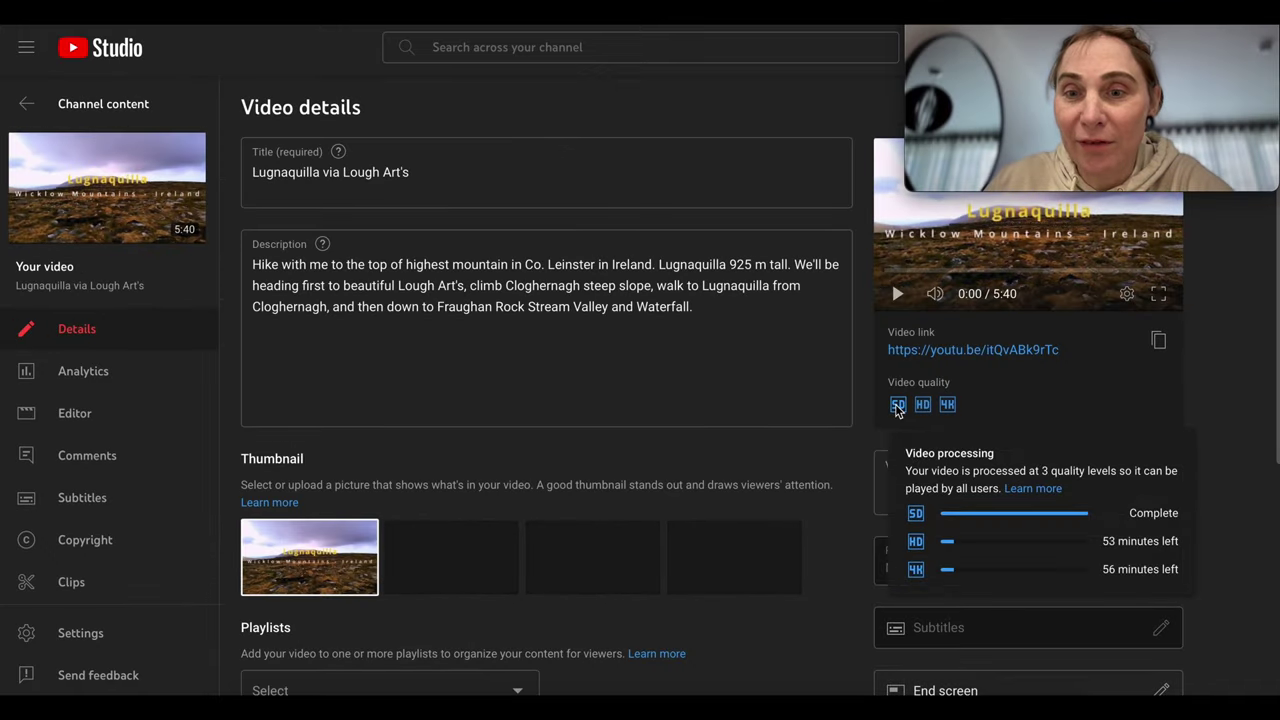
click(962, 350)
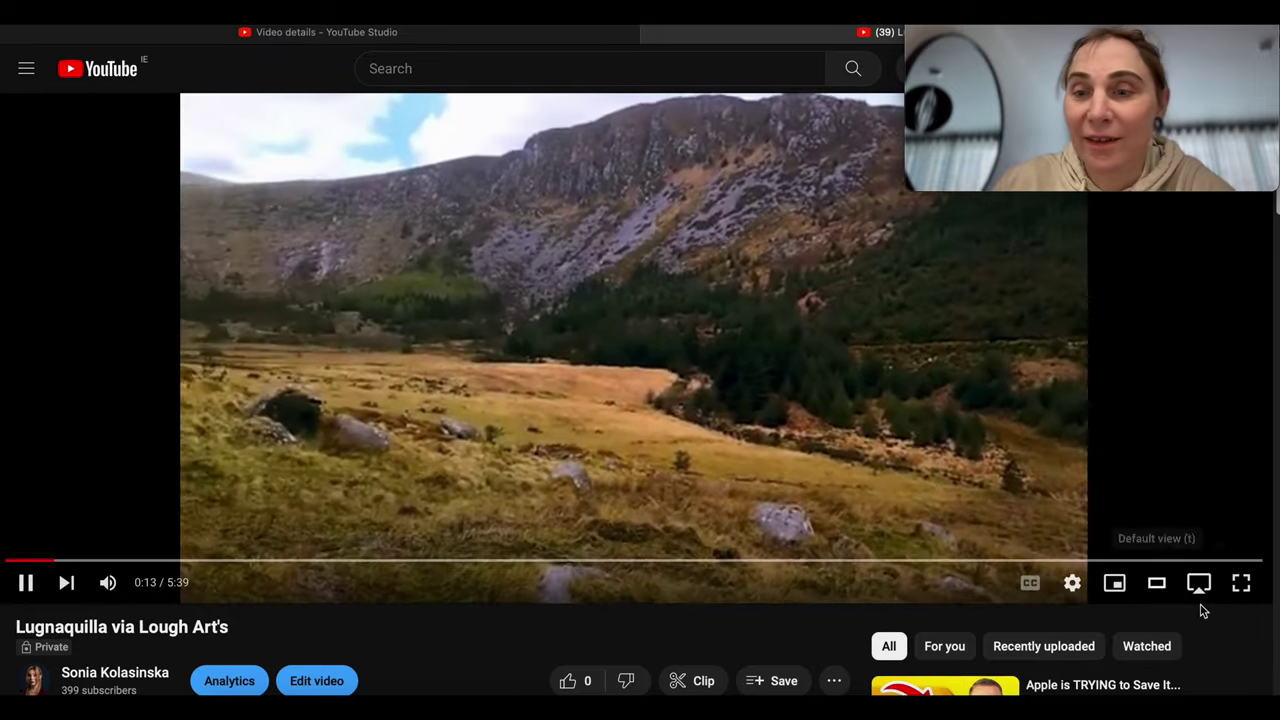
Check the player's quality options (360p and Auto), then pause the video at 0:34.
click(1072, 583)
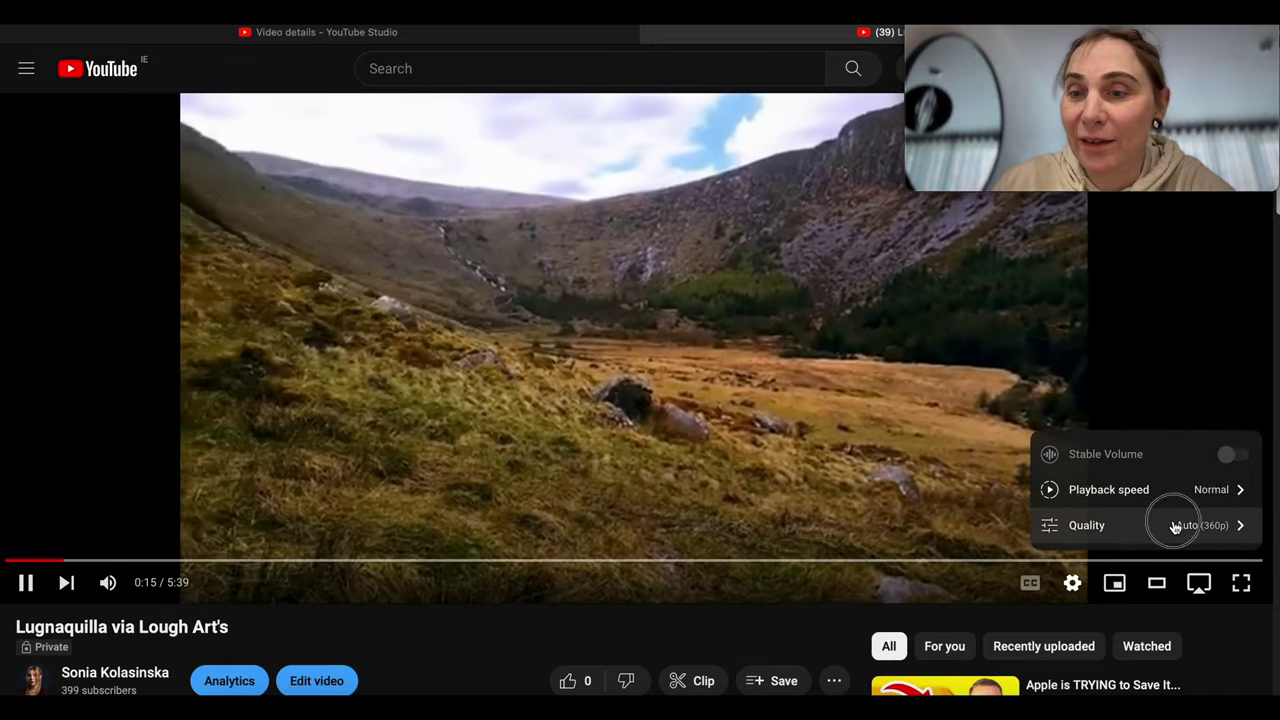
click(1171, 525)
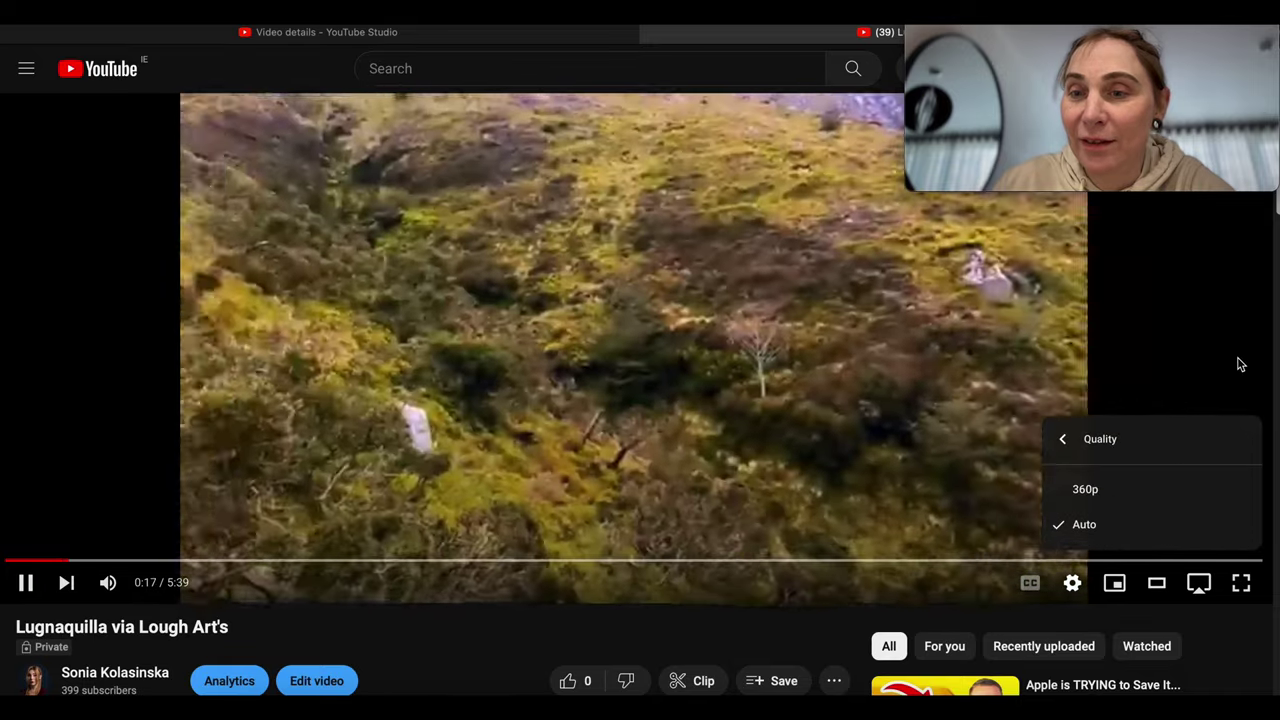
click(1238, 364)
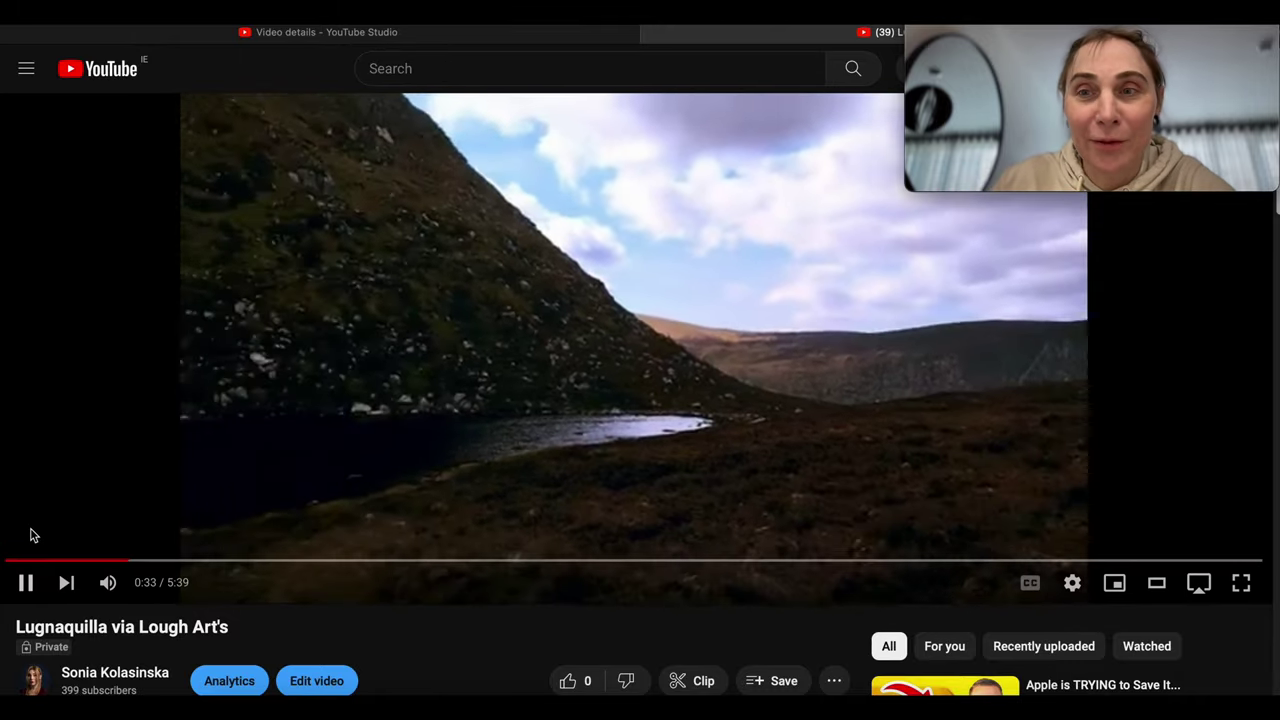
click(25, 582)
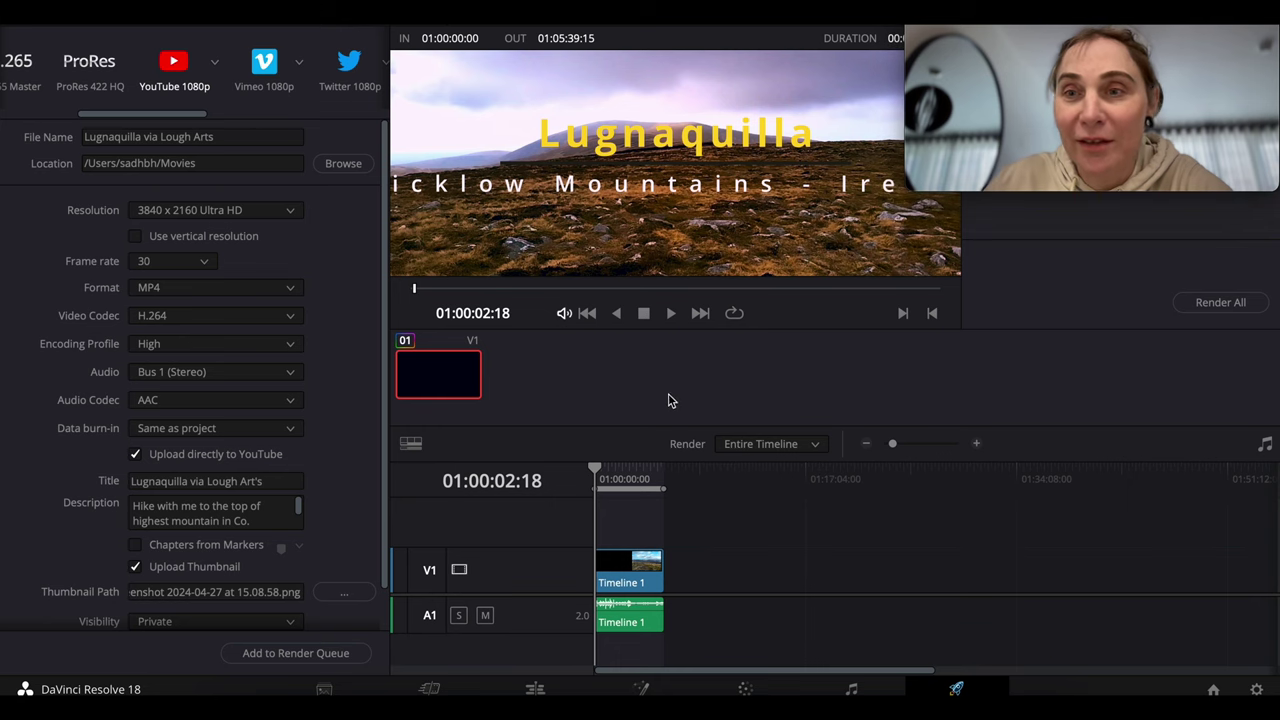
Load Timeline 1 on the Cut page and rewind to the lower-third title section.
click(447, 689)
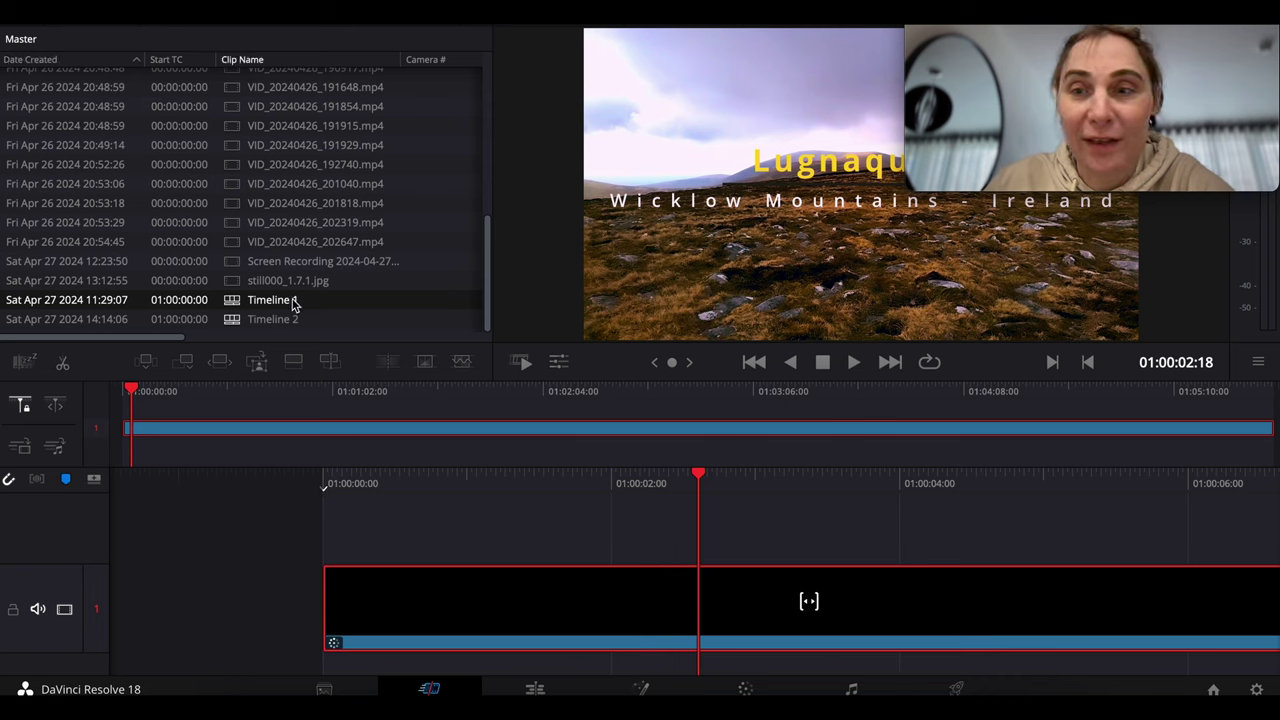
click(856, 39)
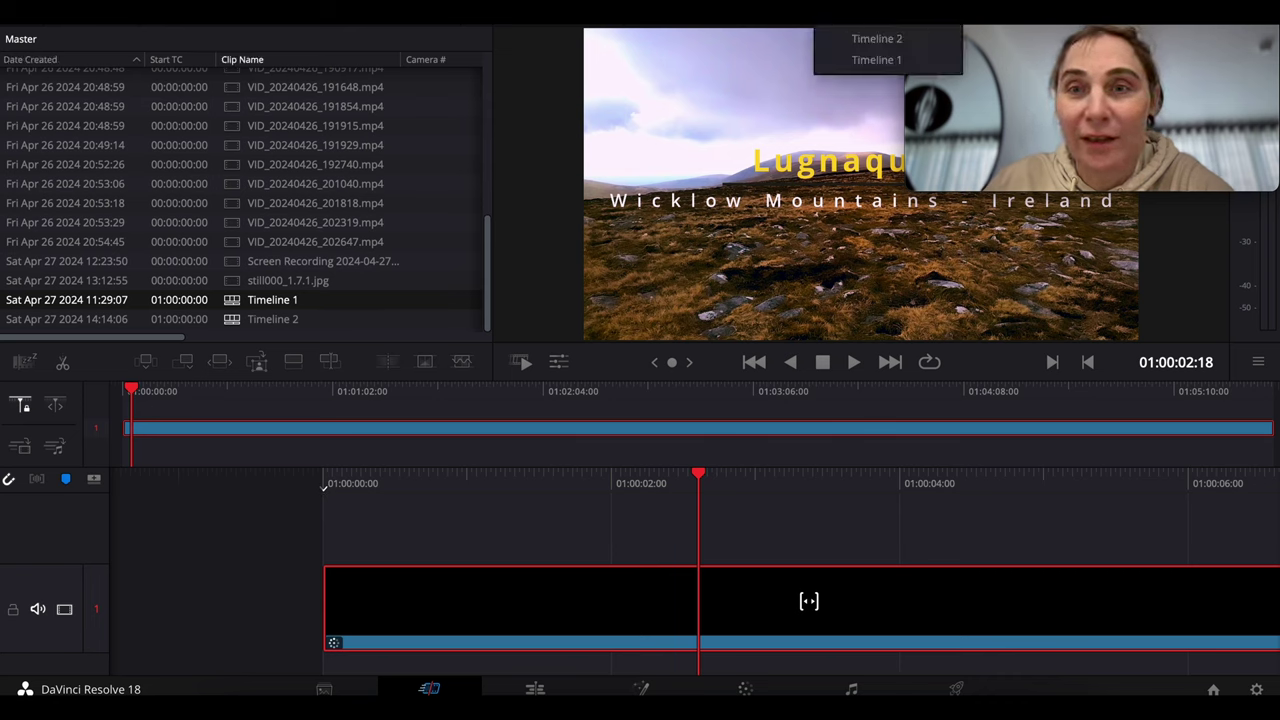
click(865, 61)
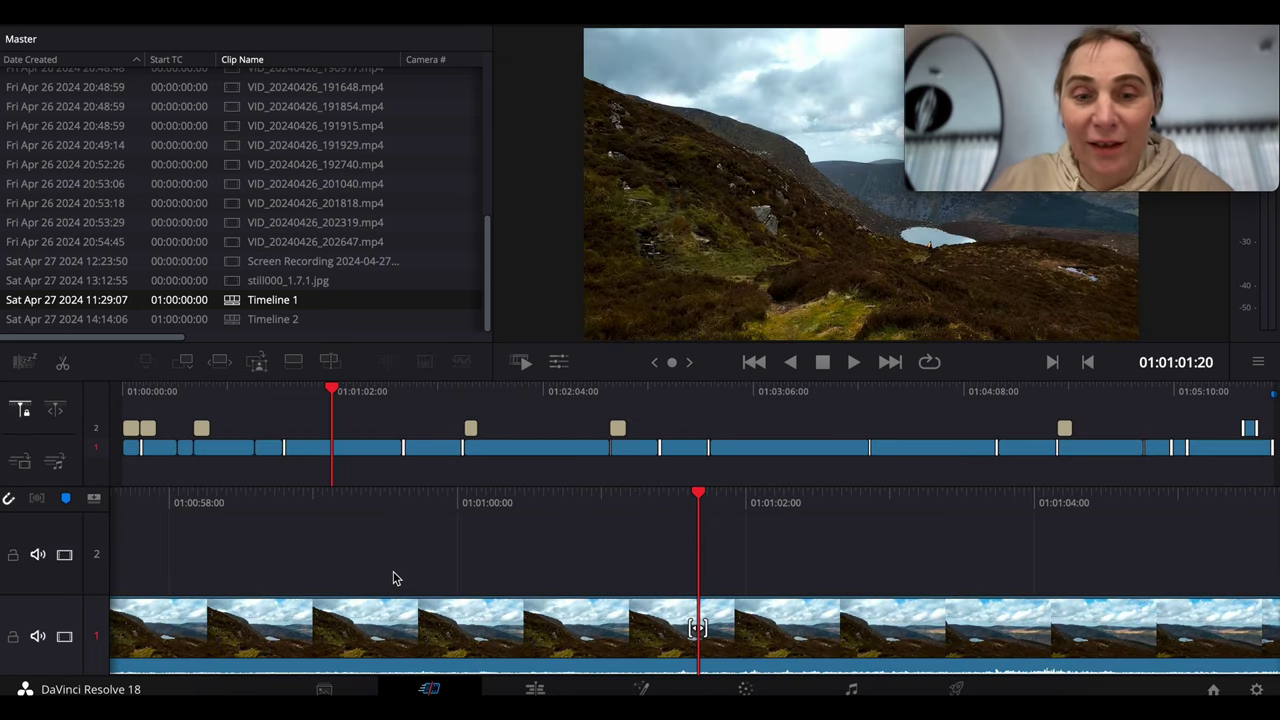
key(j)
key(j)
key(j)
key(k)
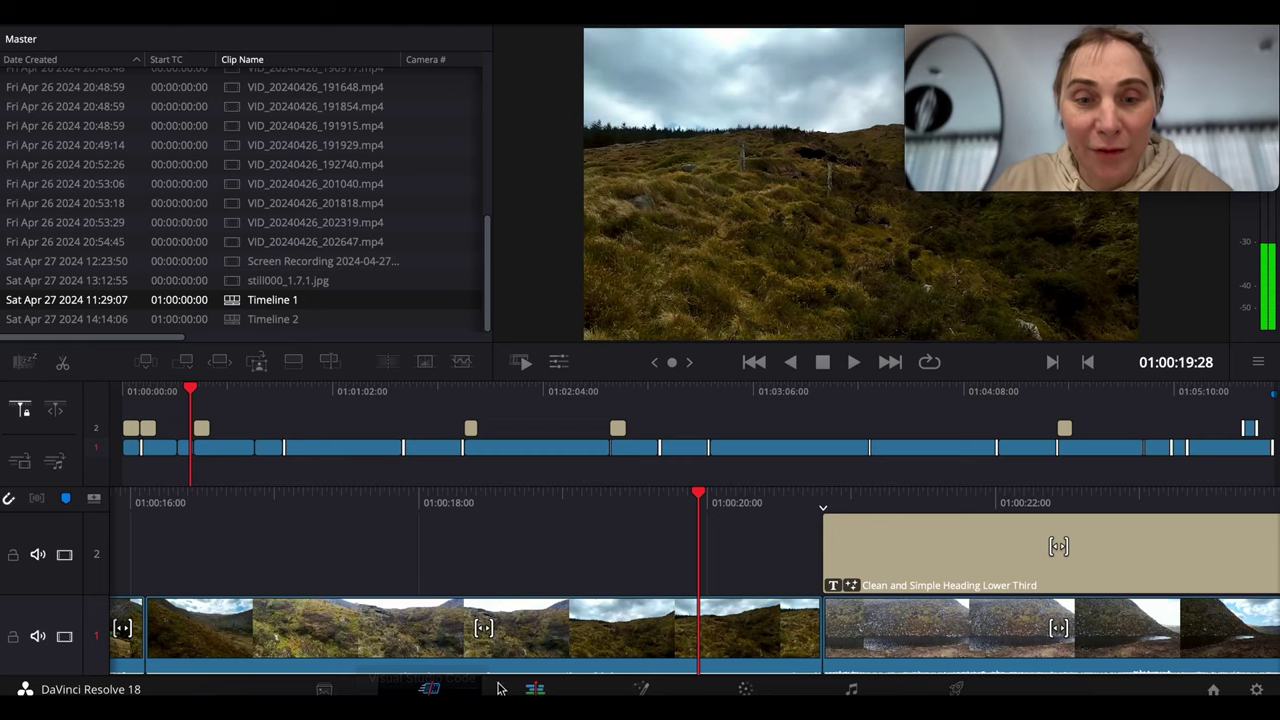
Browse Timeline 1 on the Edit page, briefly selecting the VID_20240420_165844 clip.
click(537, 689)
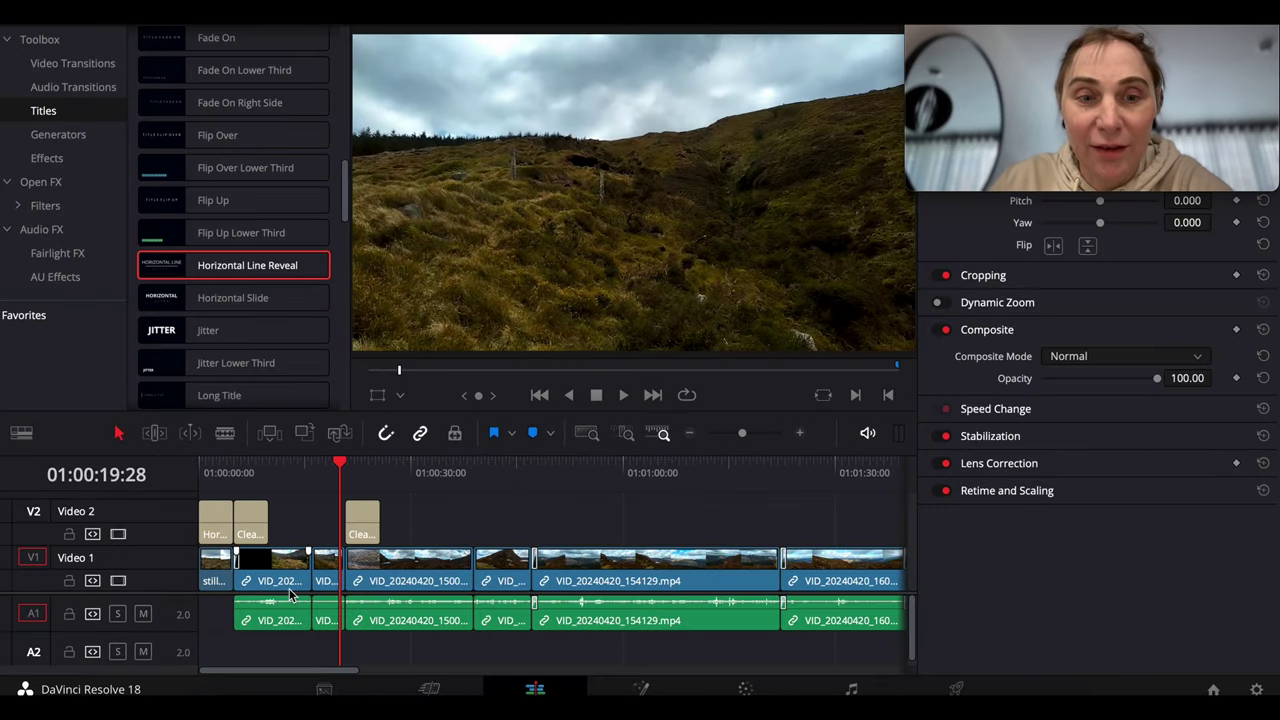
scroll(624, 565, right, 5)
scroll(624, 565, left, 1)
click(624, 565)
scroll(624, 565, right, 1)
scroll(624, 565, right, 3)
click(624, 565)
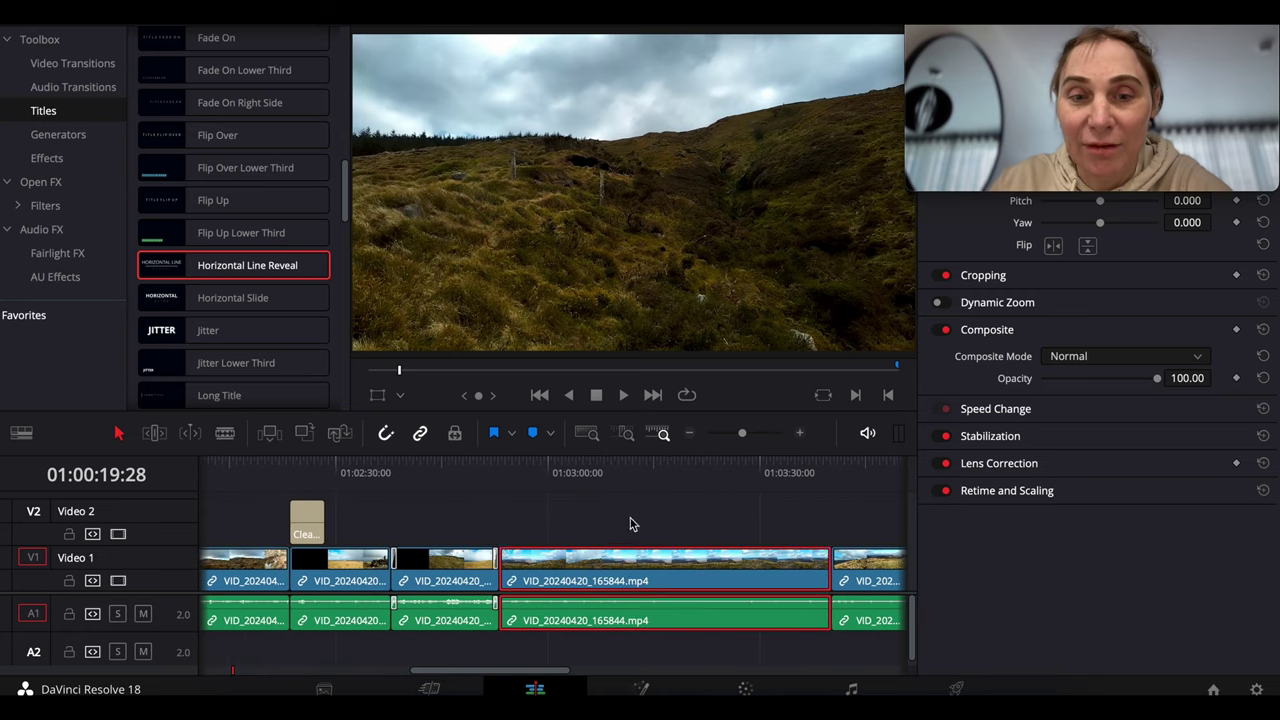
click(630, 523)
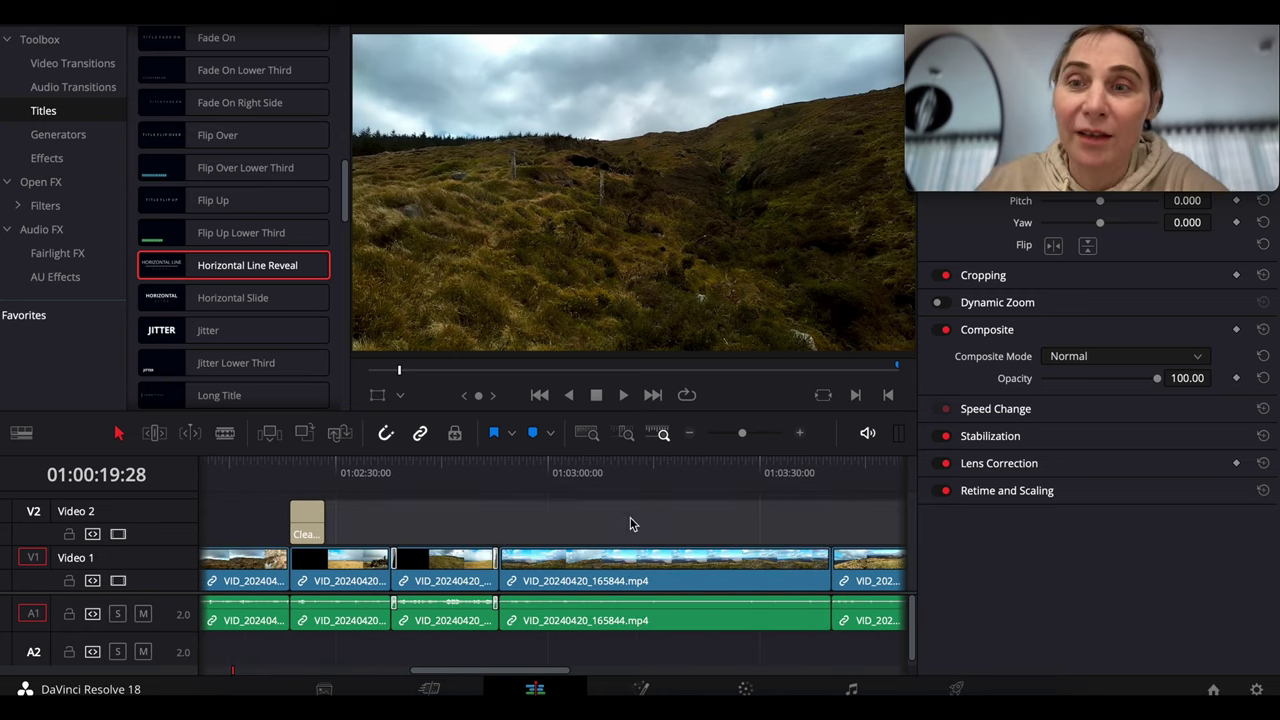
Play Timeline 1 on the Cut page and split the mountain-lake clip at the playhead.
click(460, 688)
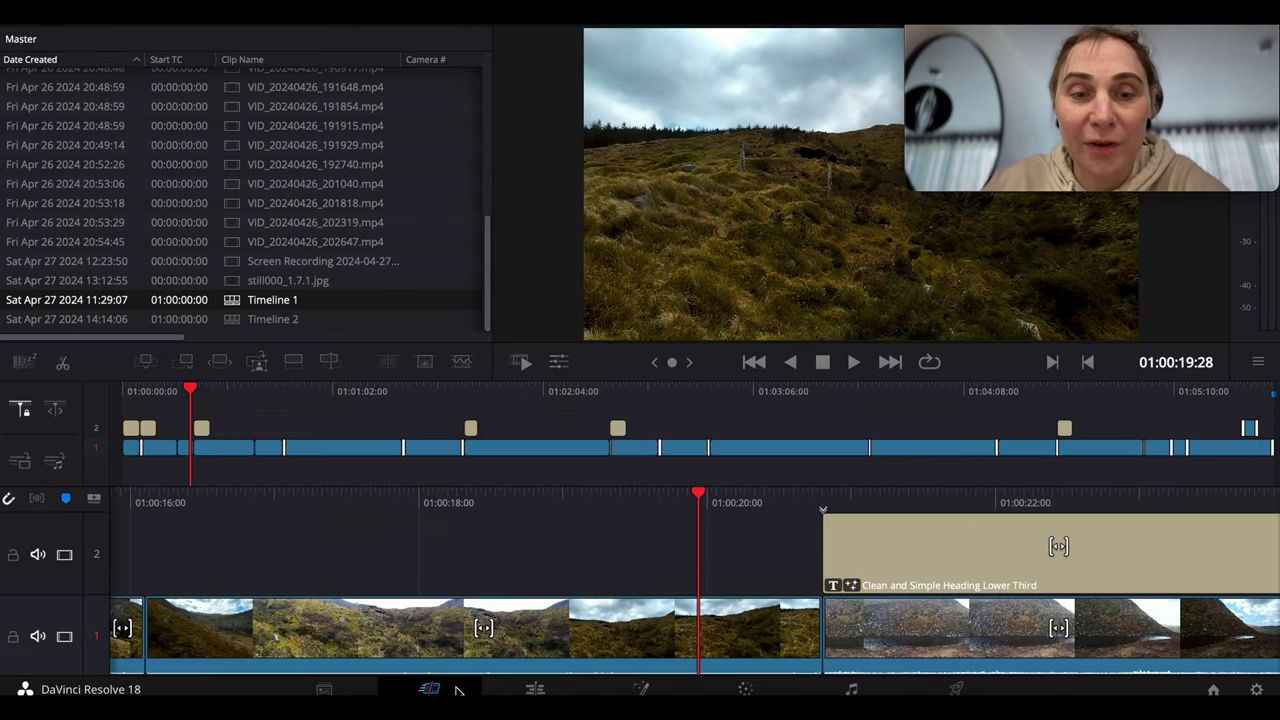
key(space)
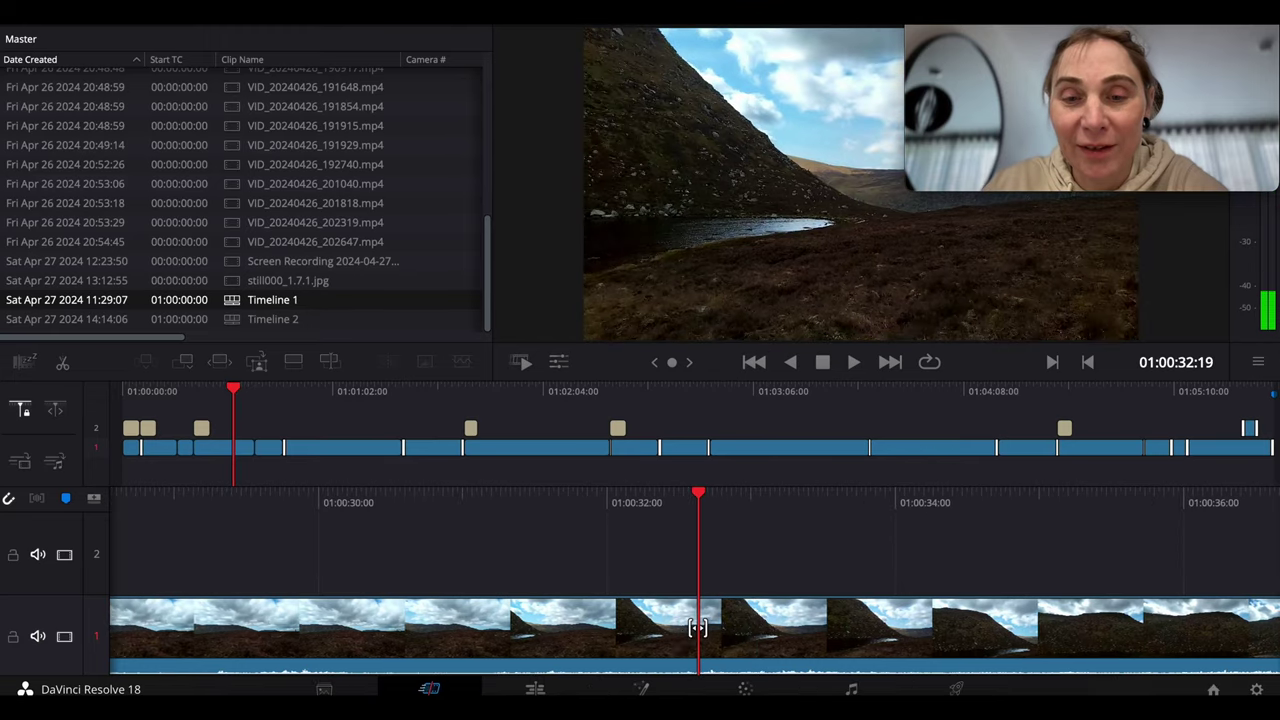
right_click(684, 637)
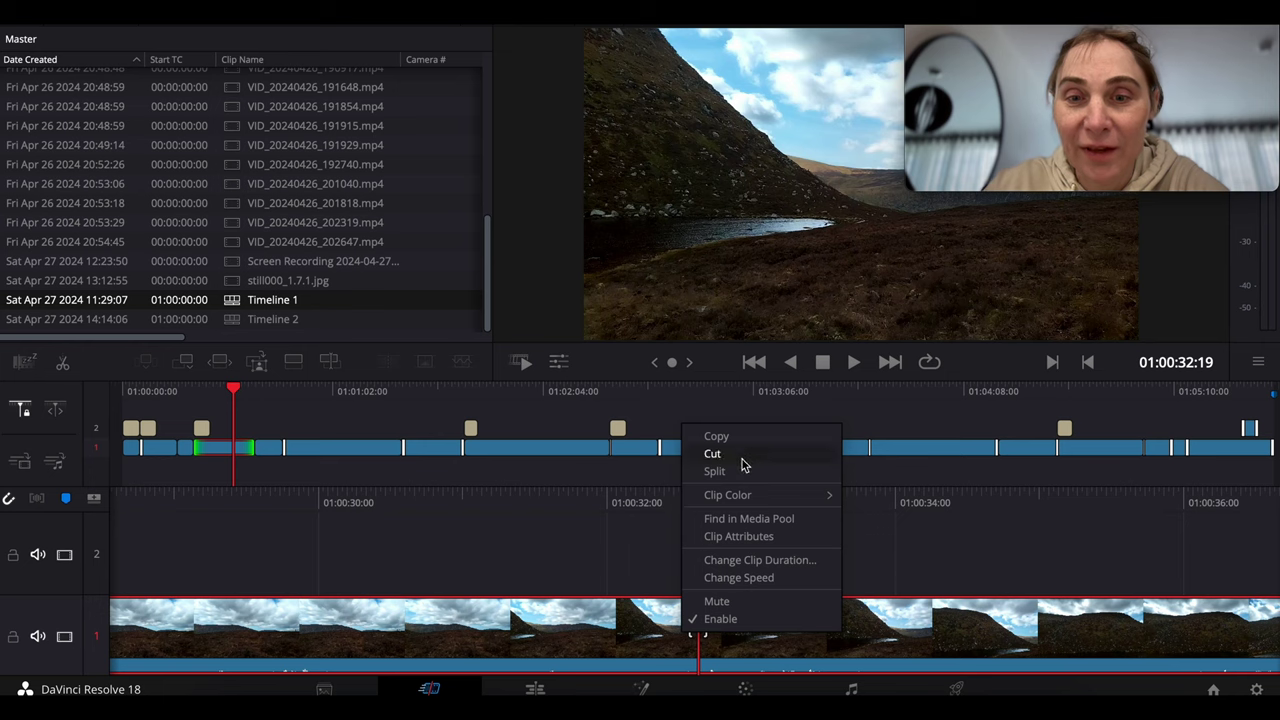
click(714, 471)
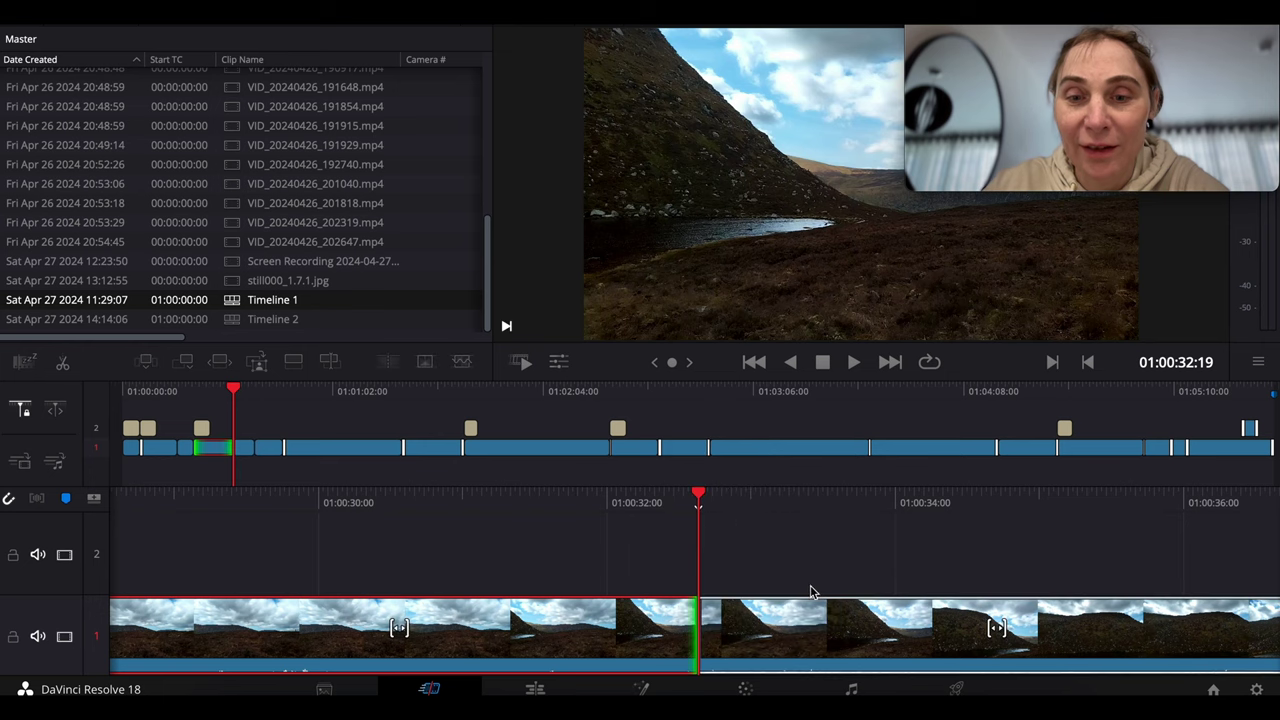
click(773, 620)
click(753, 560)
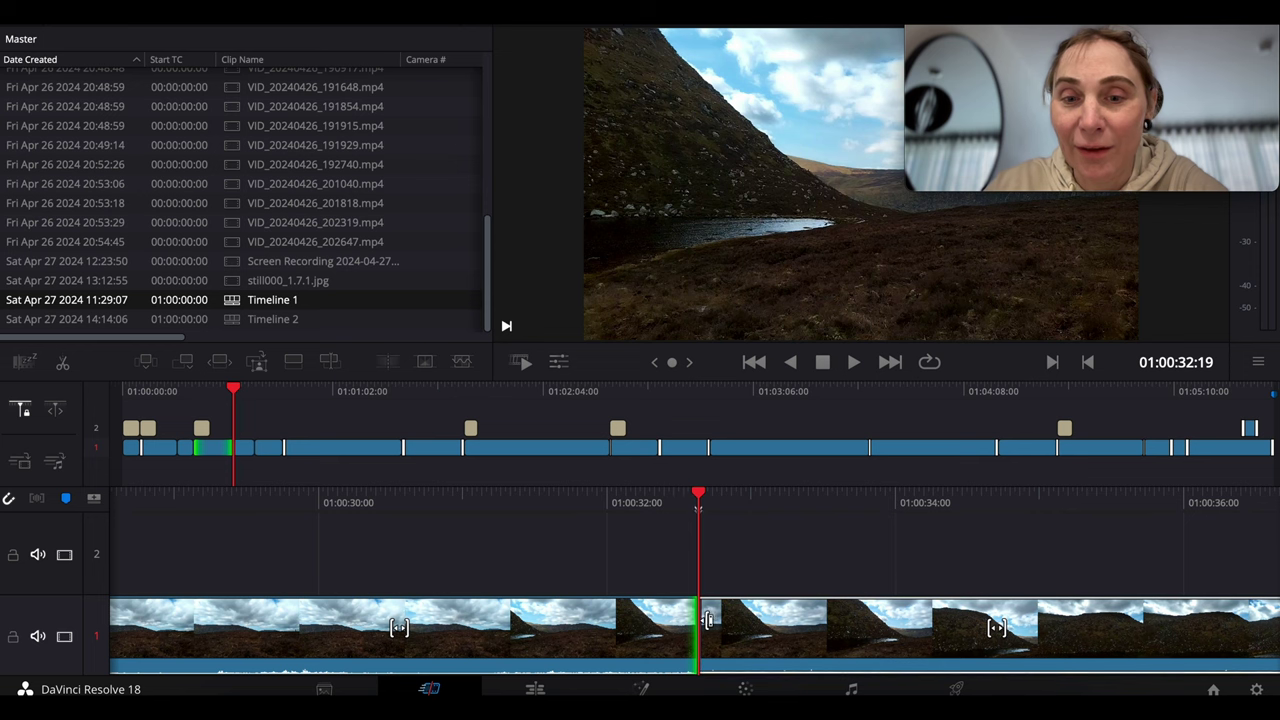
Trim the new edit point back 12 frames, then forward 15 frames.
mouse_move(708, 620)
mouse_down()
mouse_move(737, 623)
mouse_move(711, 623)
mouse_up()
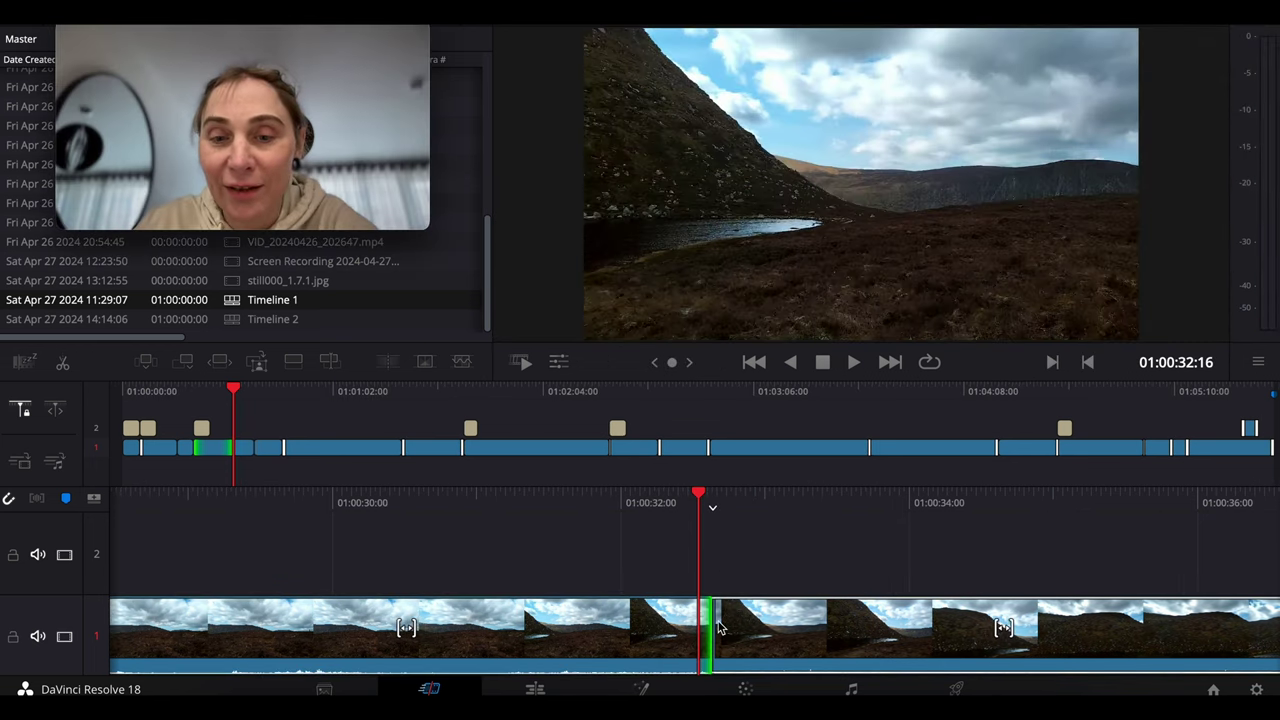
drag(720, 627, 684, 654)
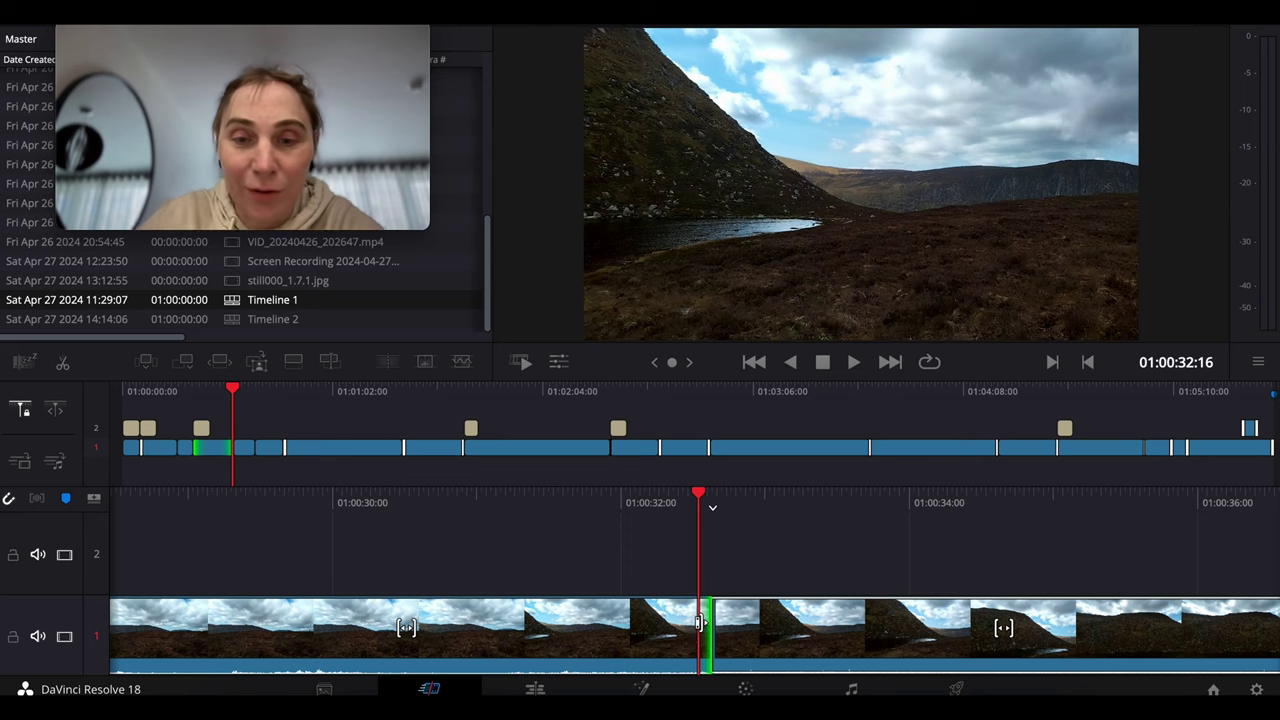
scroll(645, 625, up, 14)
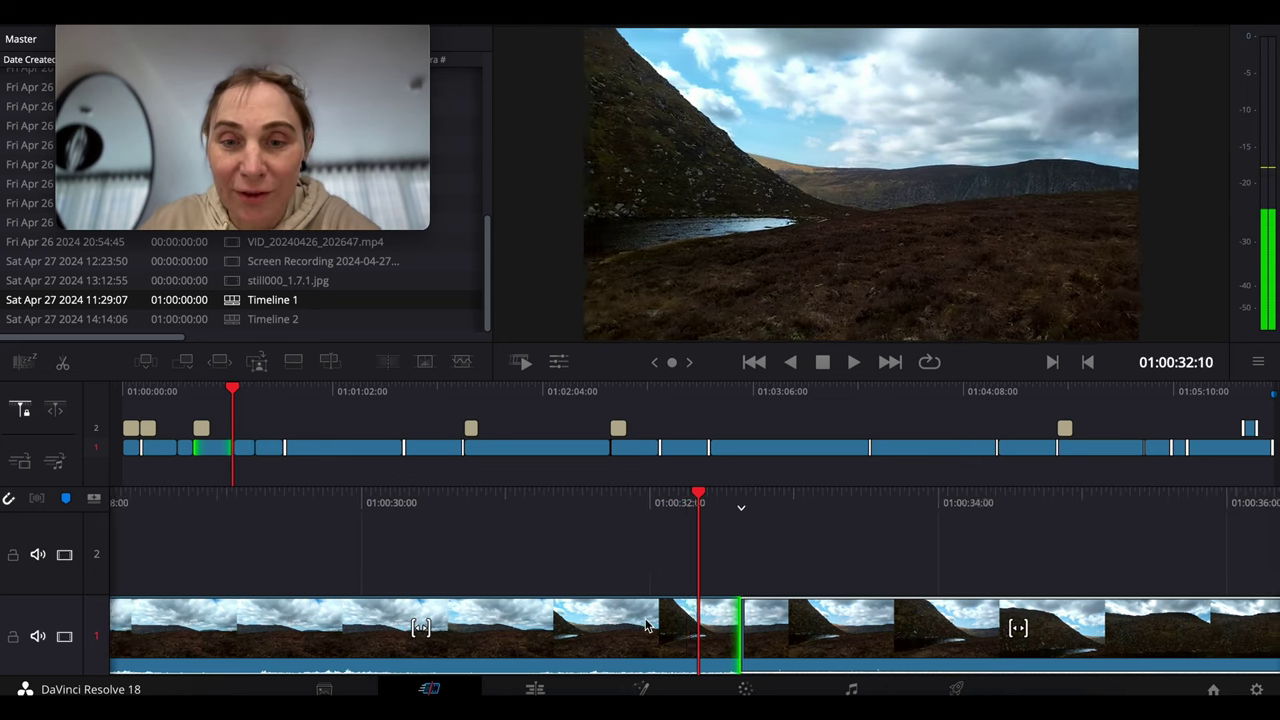
scroll(645, 625, down, 20)
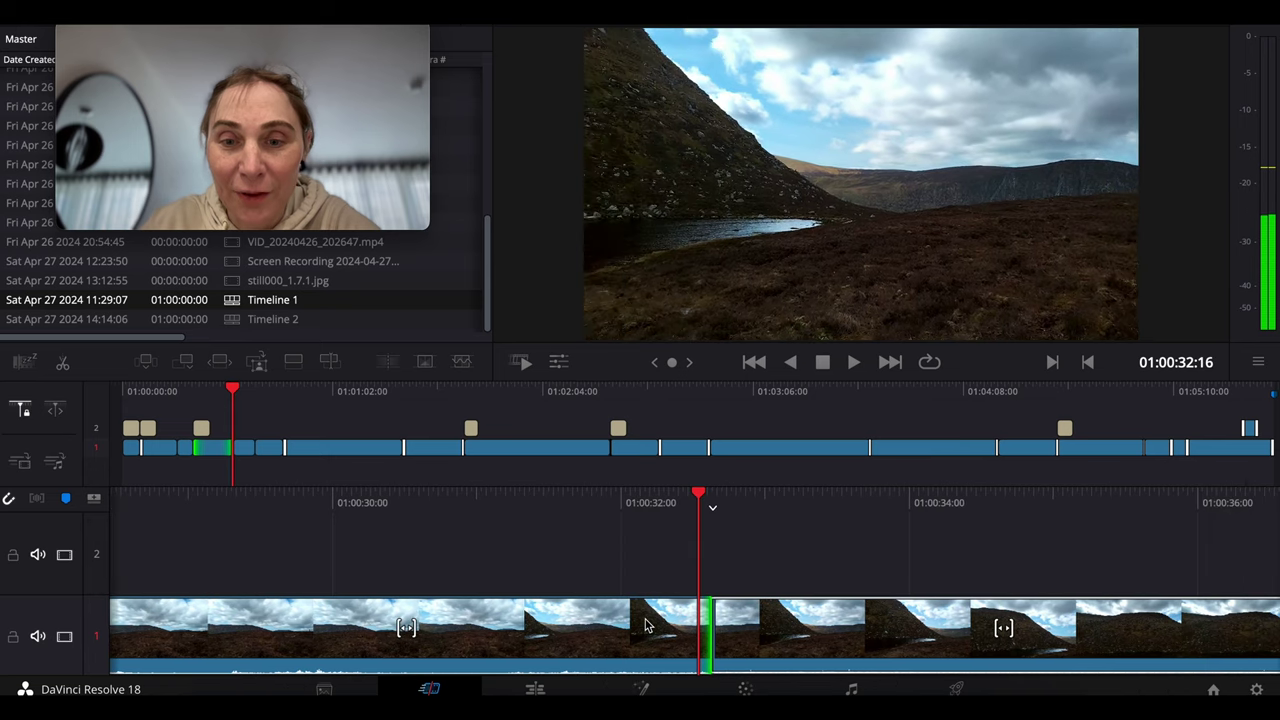
scroll(645, 625, up, 1)
scroll(645, 625, up, 5)
scroll(645, 625, down, 17)
scroll(645, 625, up, 3)
scroll(645, 625, up, 4)
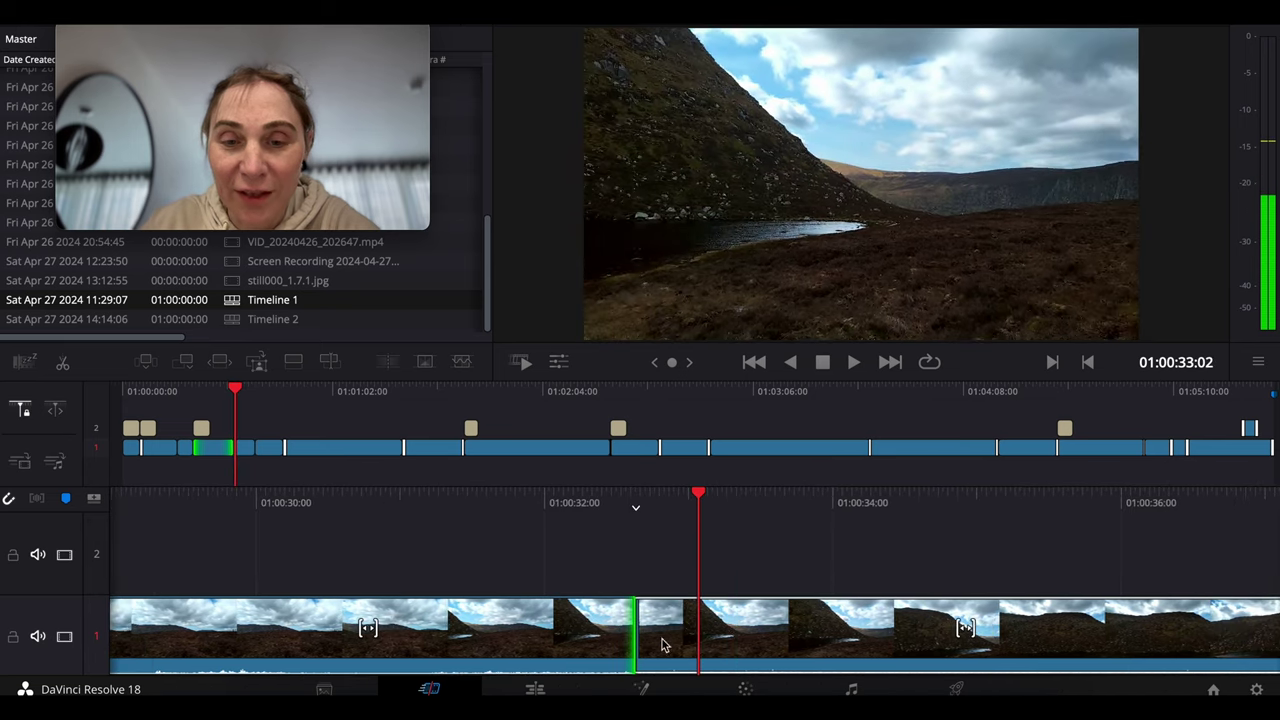
scroll(663, 645, up, 6)
drag(670, 640, 766, 690)
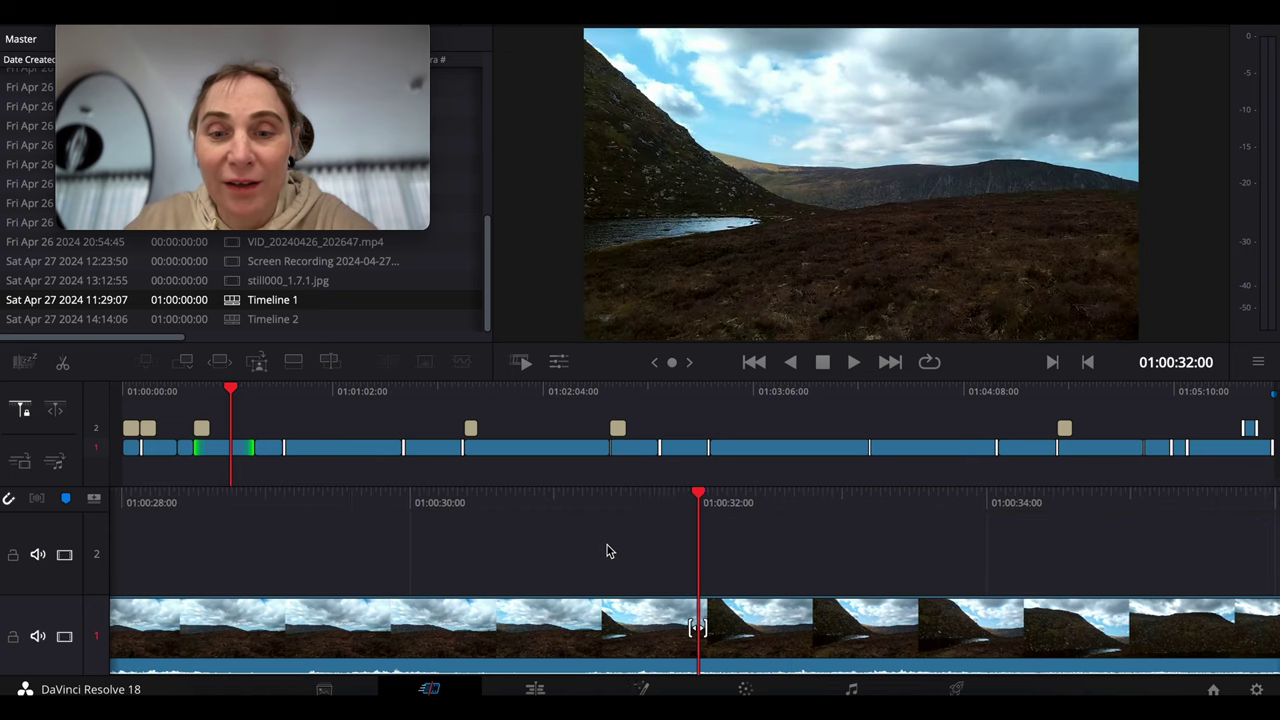
Browse the Titles list on the Edit page, then open clip VID_20240420_150045.mp4 in Fusion.
click(534, 689)
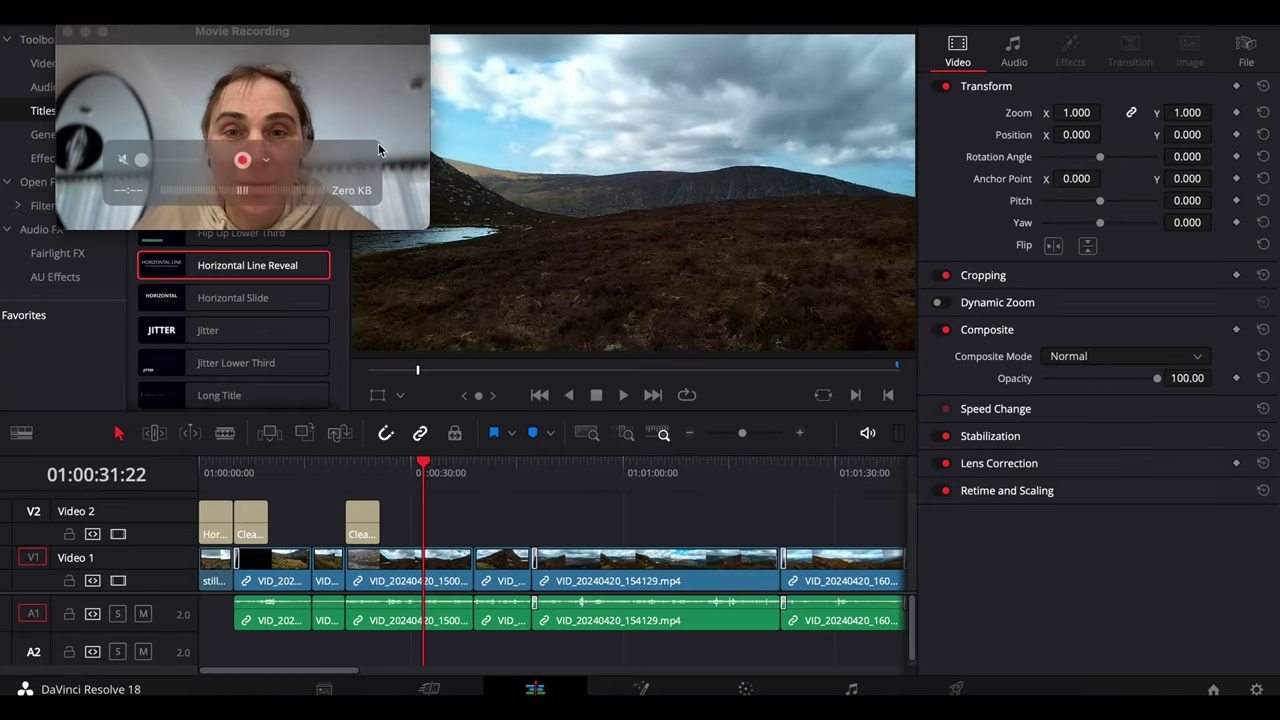
drag(257, 34, 962, 40)
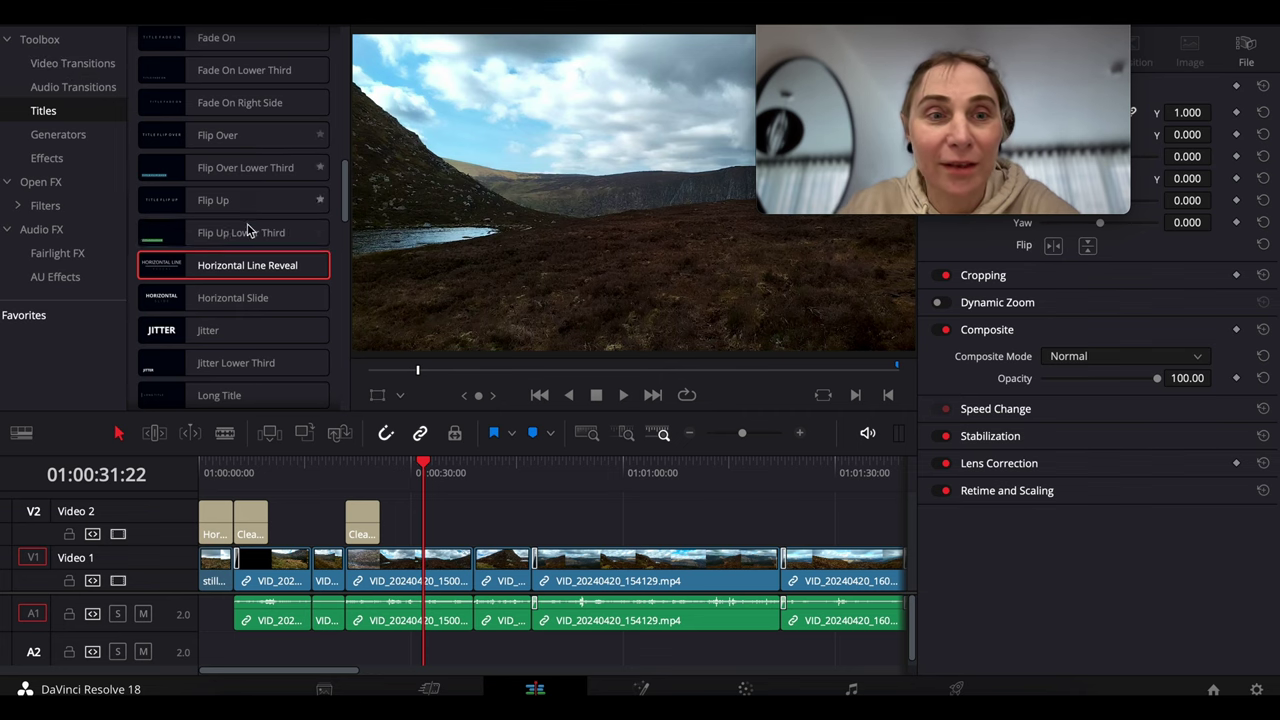
scroll(251, 260, down, 5)
scroll(246, 266, up, 15)
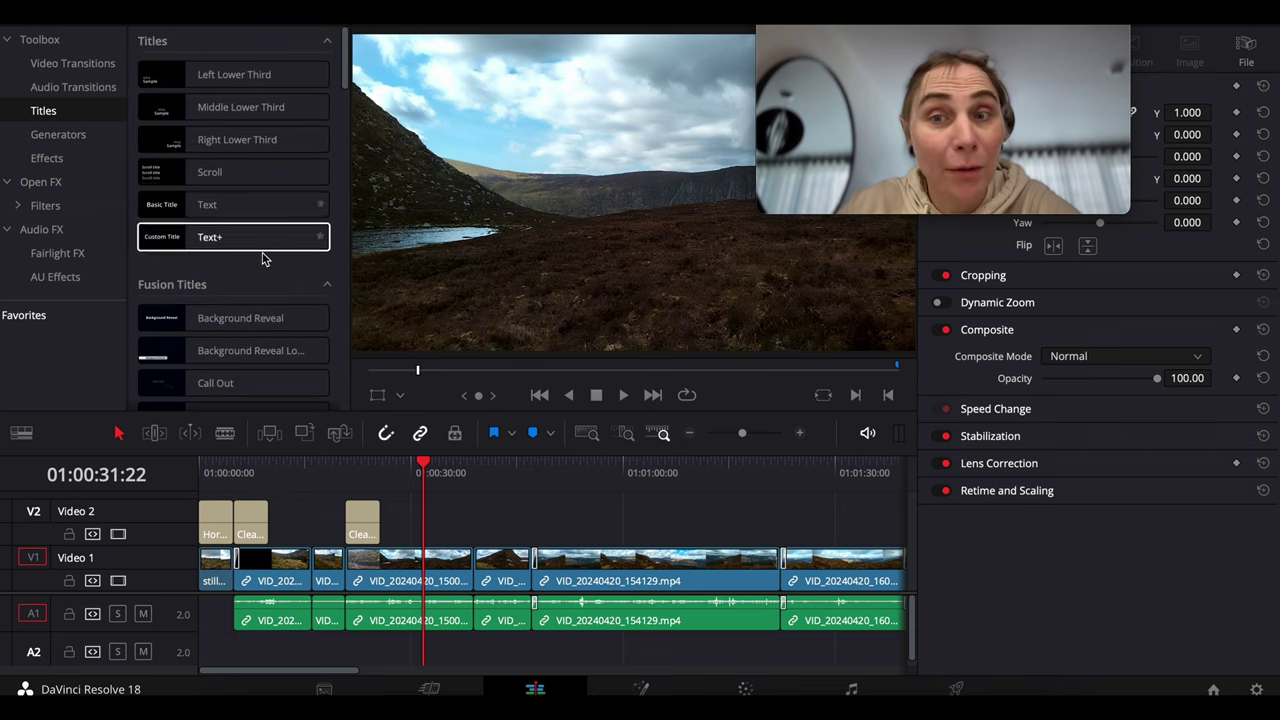
mouse_move(990, 28)
drag(993, 24, 301, 26)
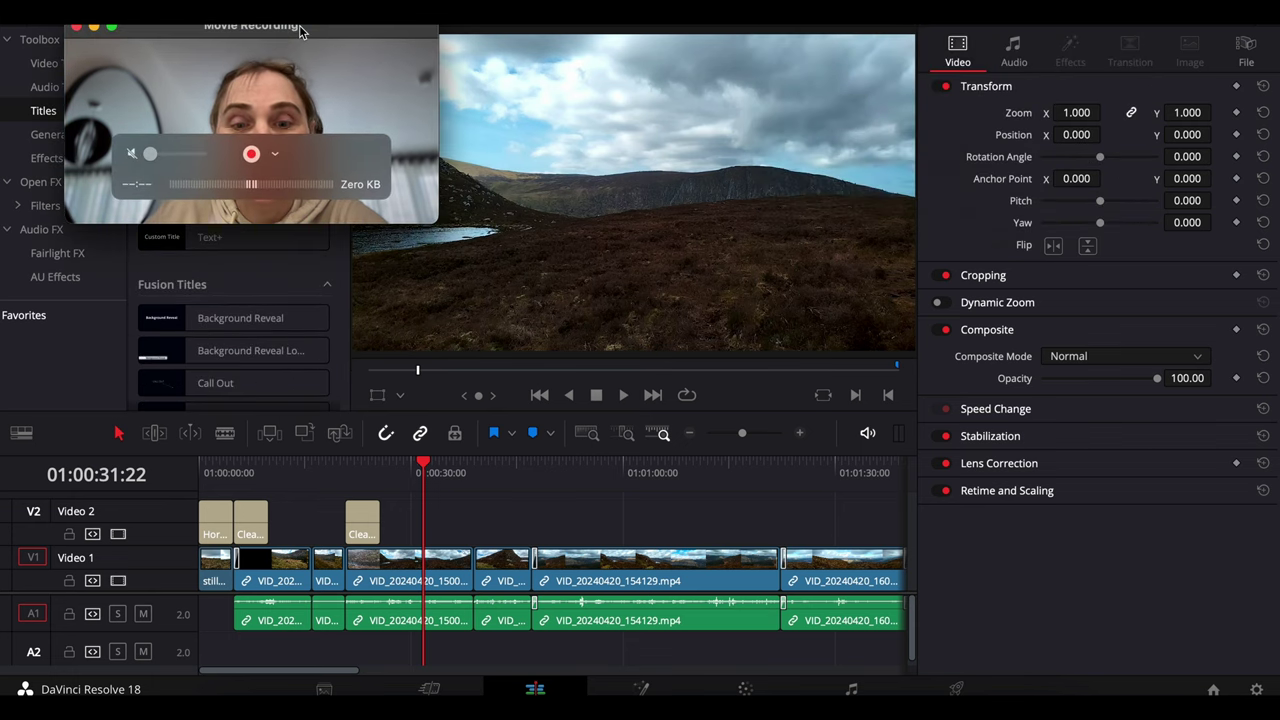
click(648, 689)
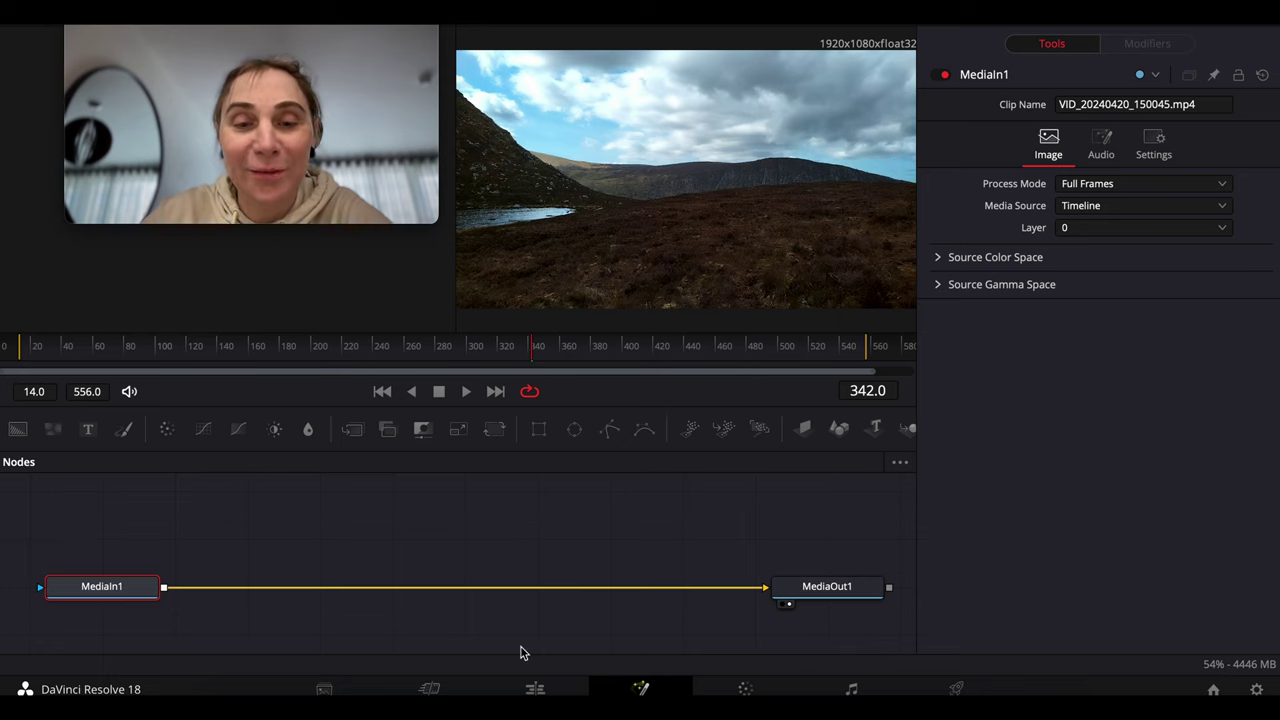
Move from the Edit page to the Color page and bring up the Curves - Custom palette for the lake clip.
click(535, 689)
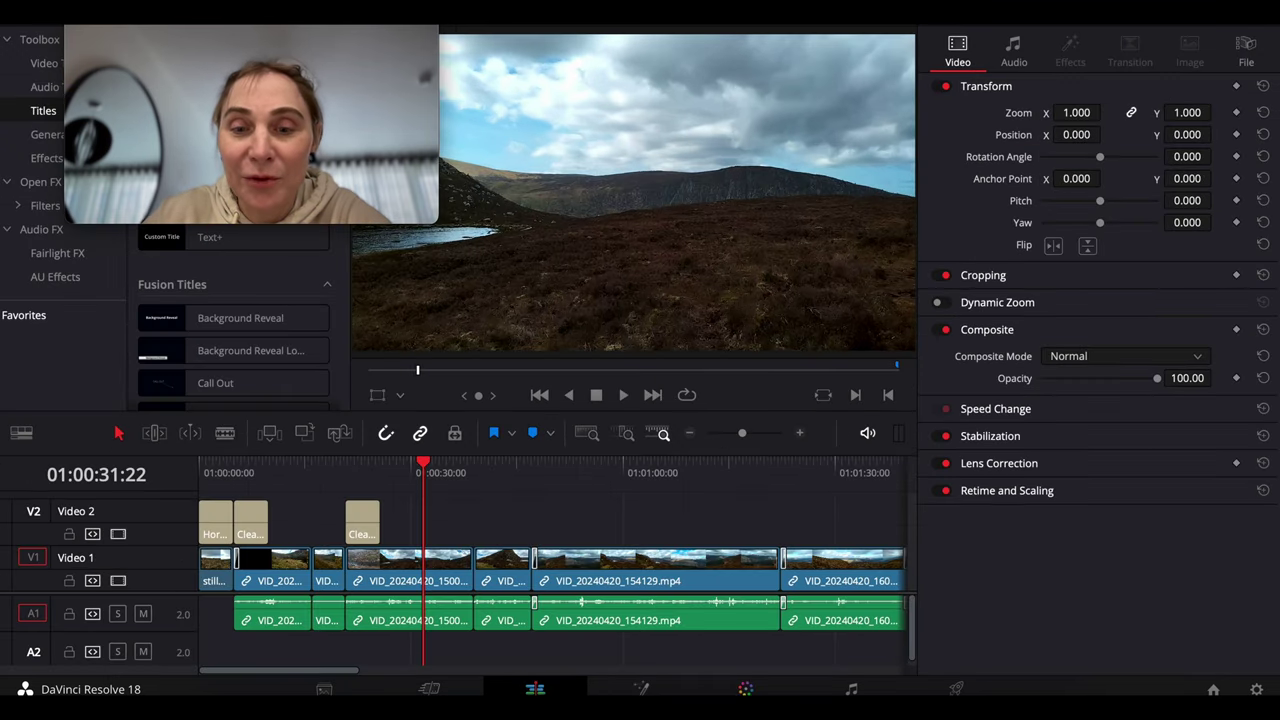
key(shift+6)
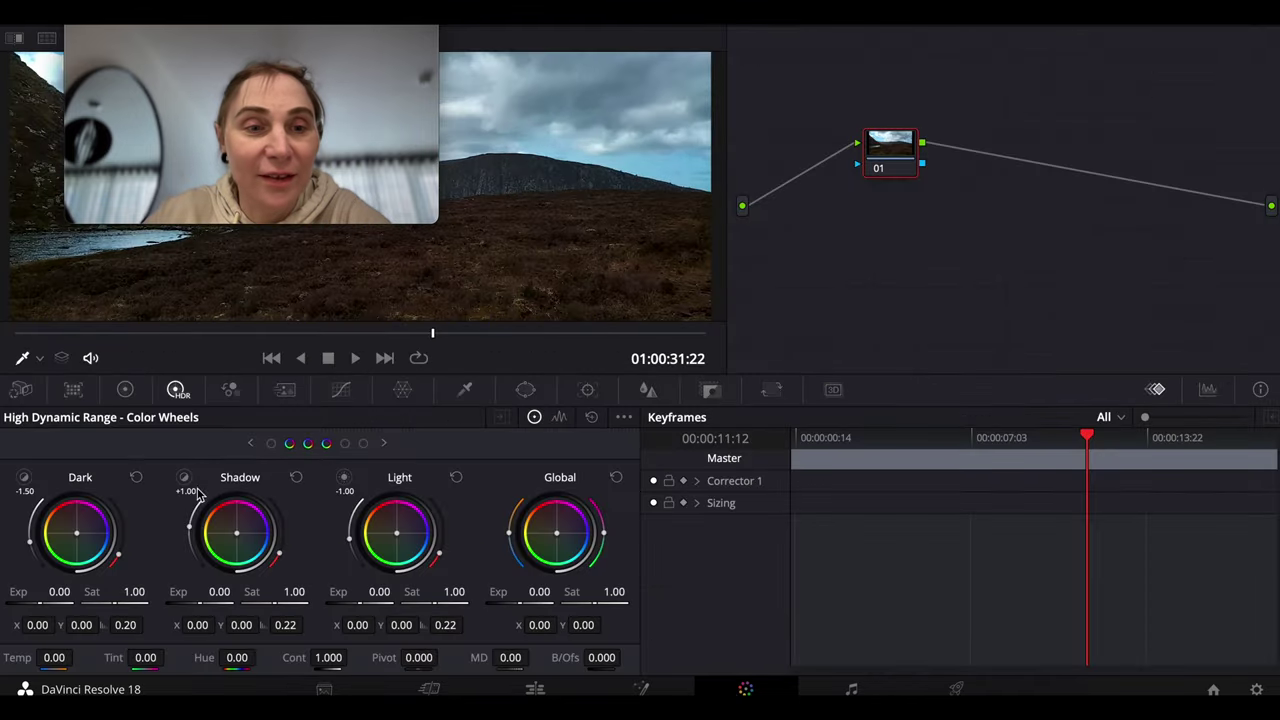
click(232, 390)
click(286, 390)
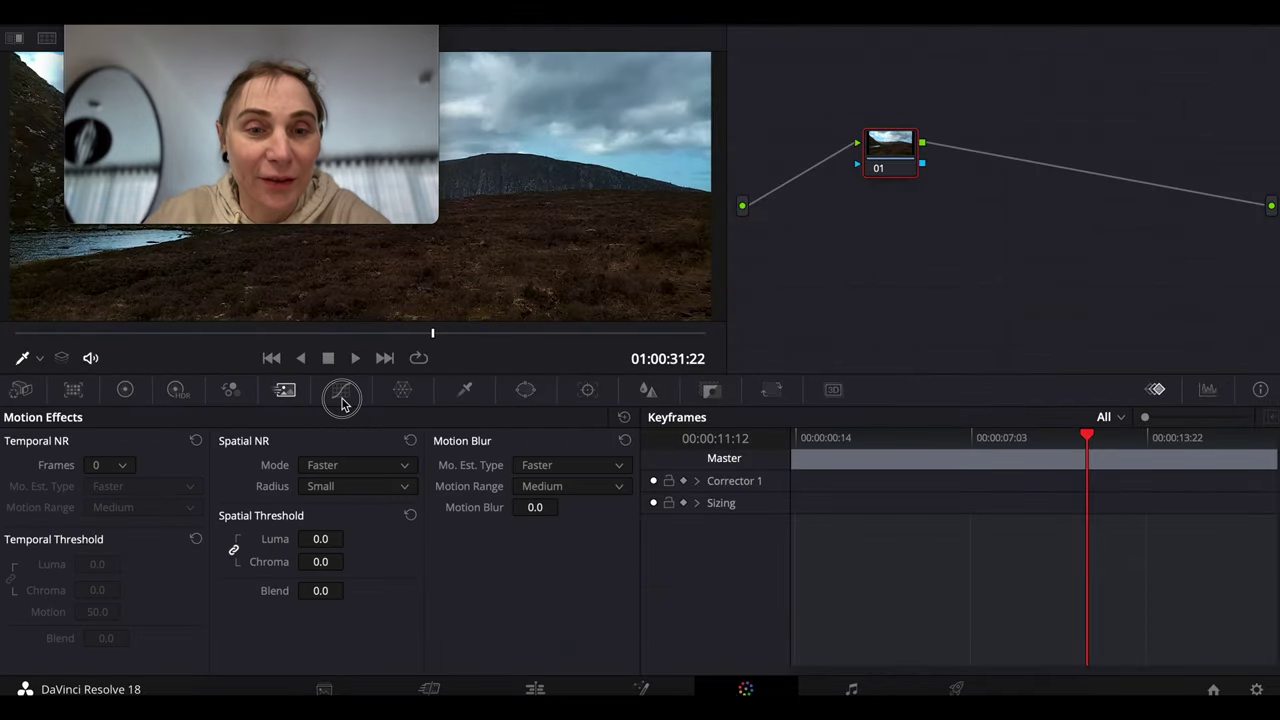
click(341, 390)
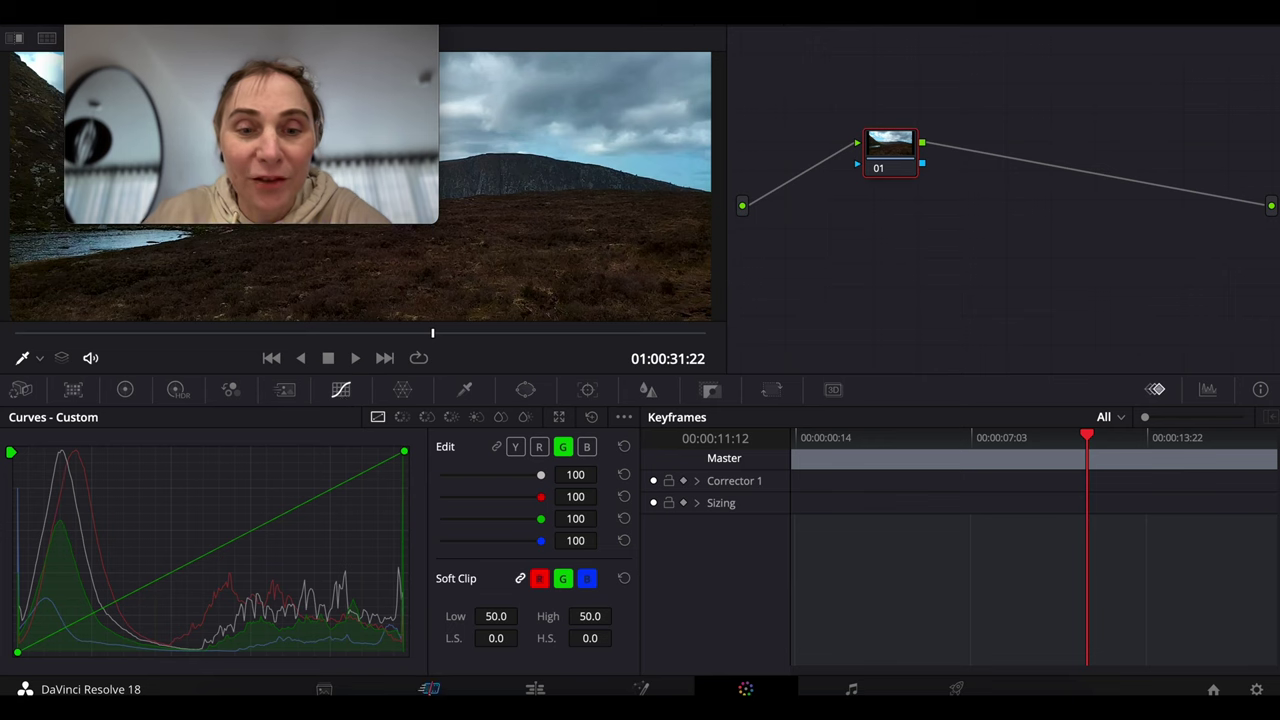
Load Timeline 2 in the Cut page viewer and view the Fraughan Rock Stream Valley clip on the Edit page.
key(shift+3)
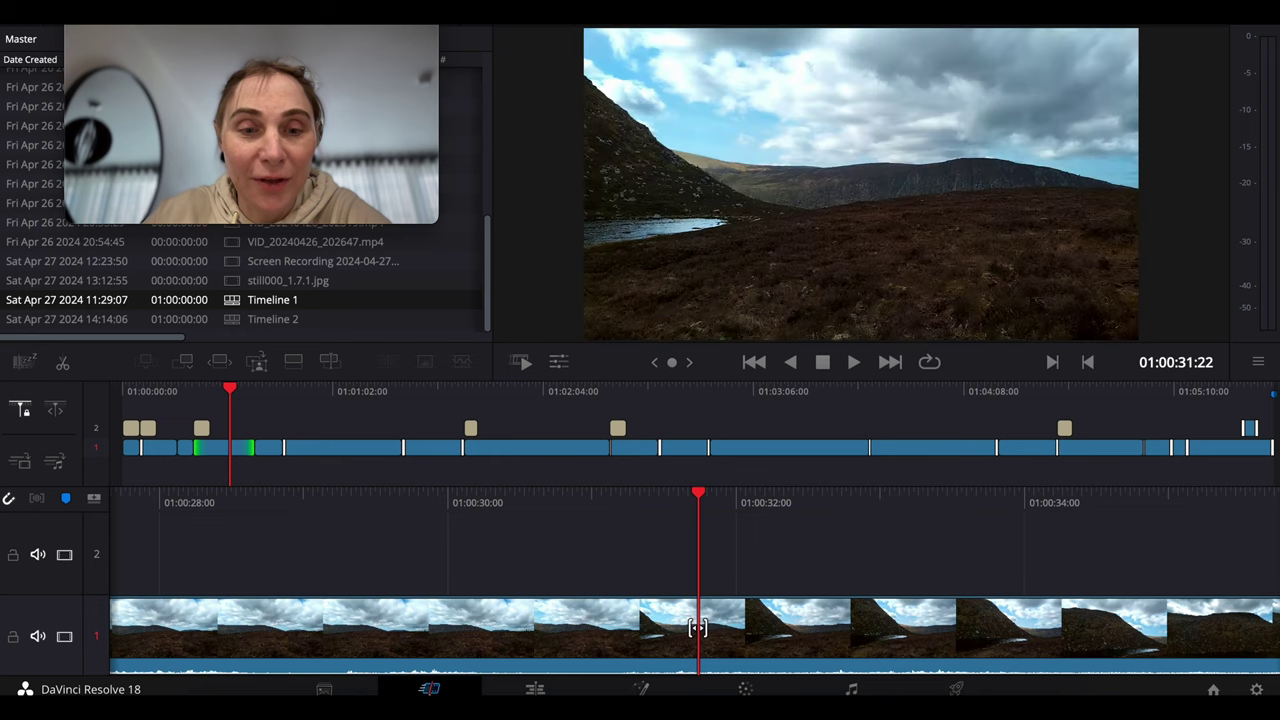
click(868, 27)
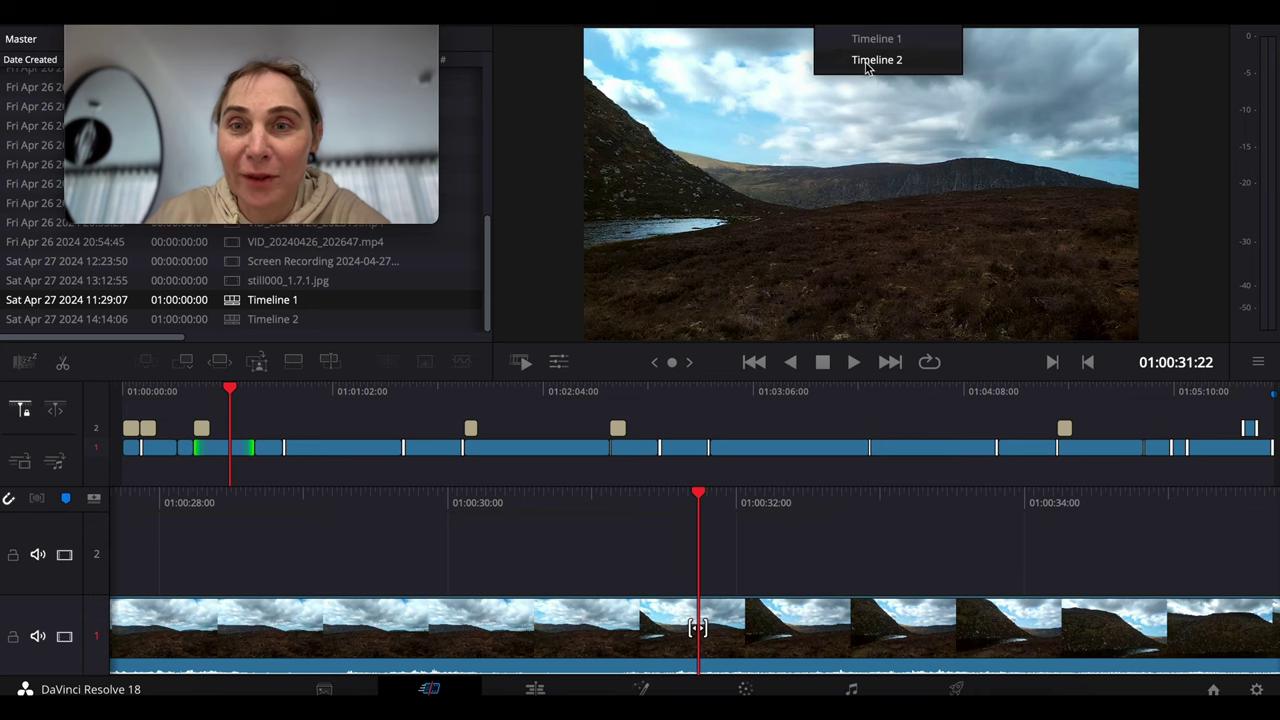
click(866, 60)
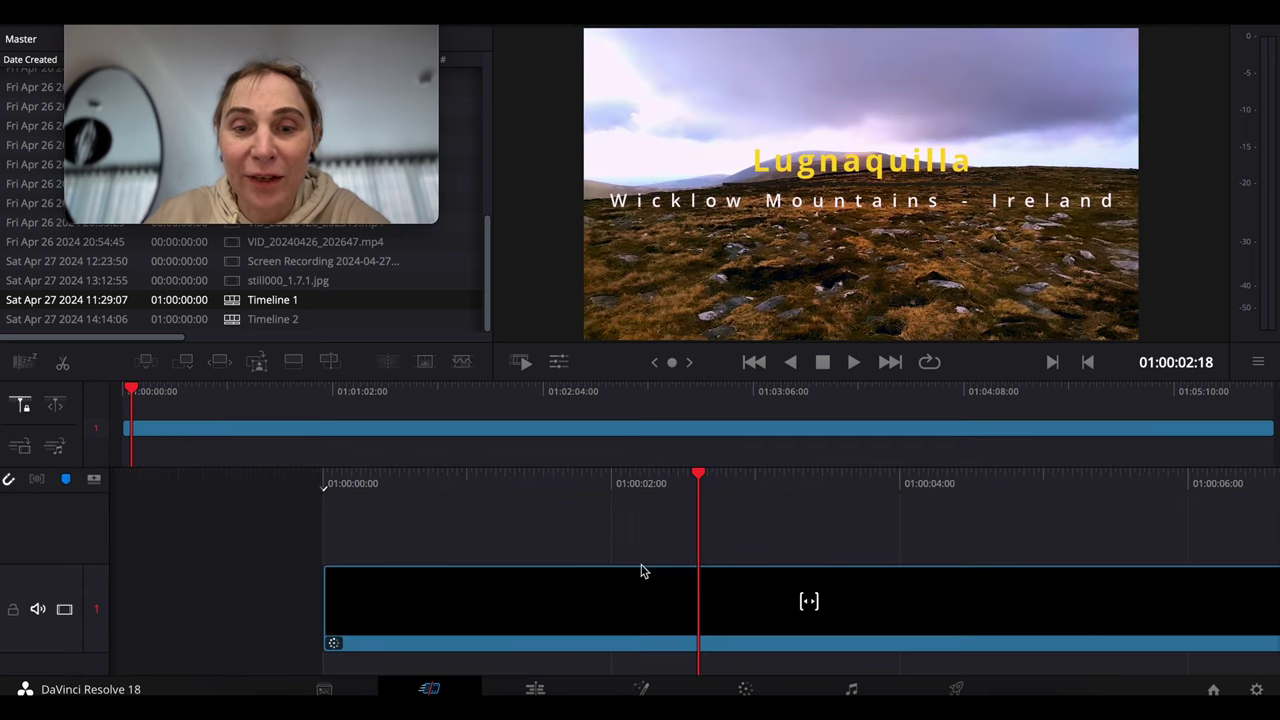
scroll(783, 563, down, 5)
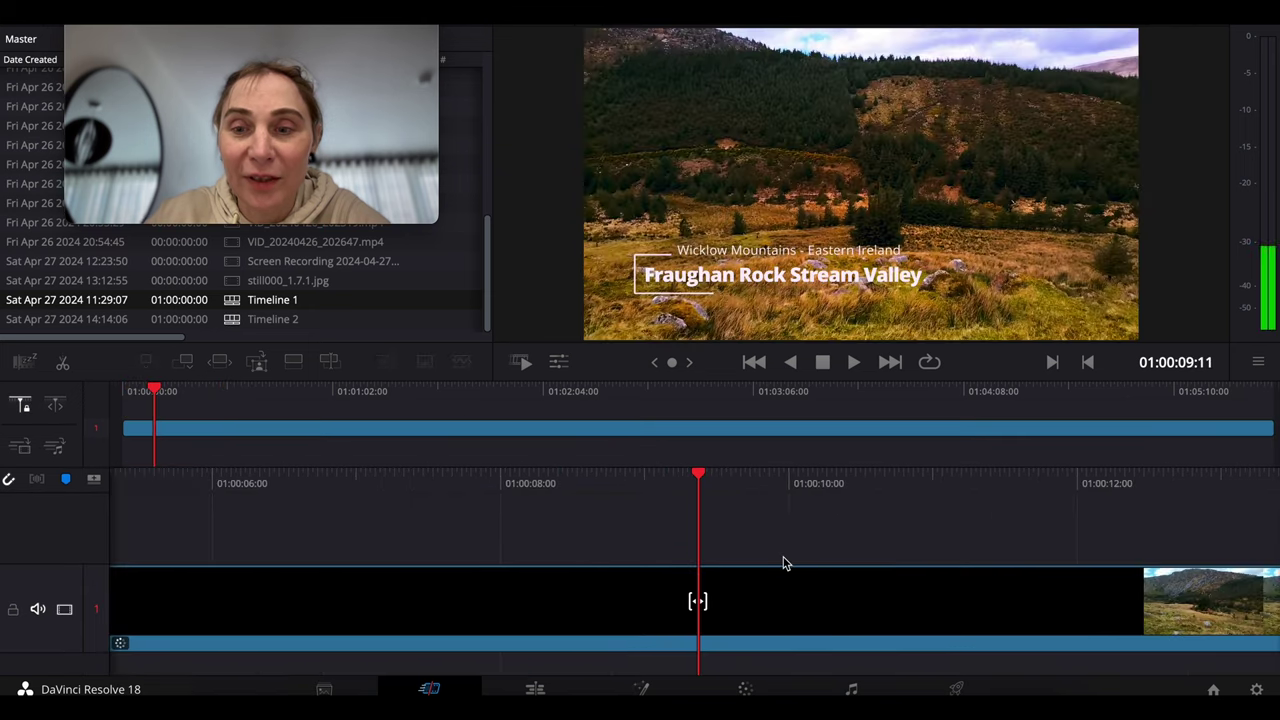
click(522, 689)
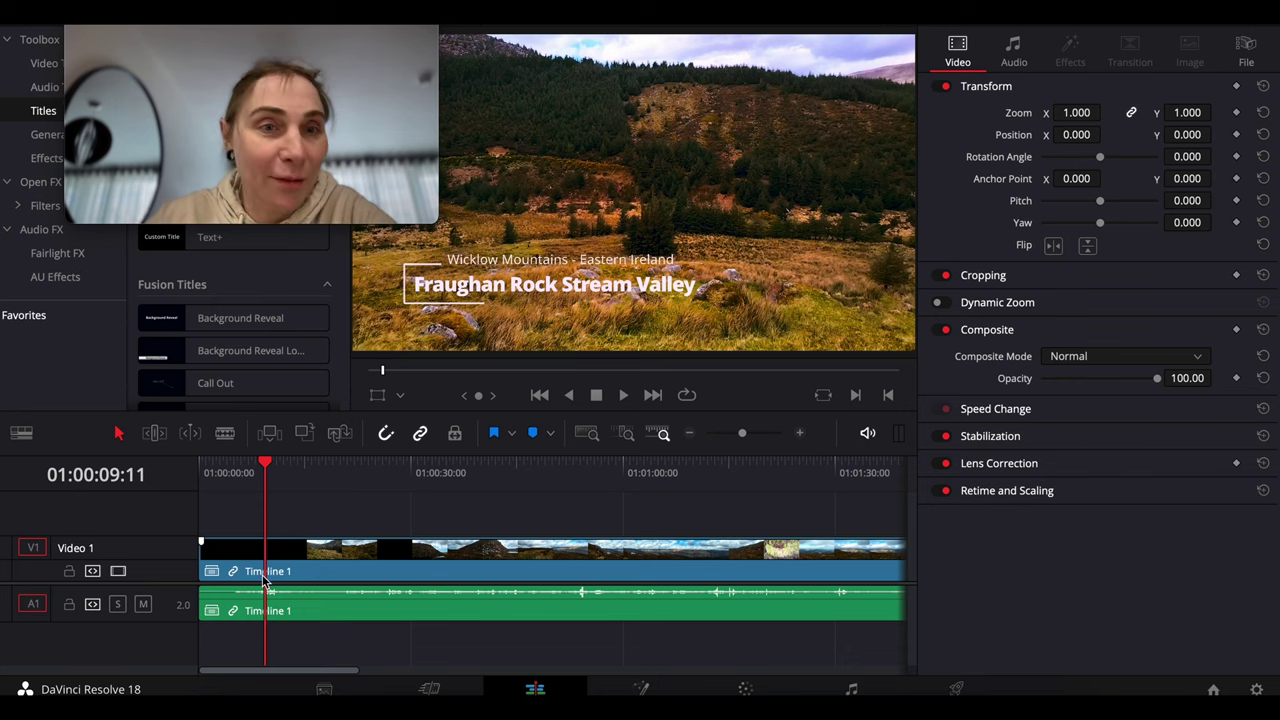
click(430, 688)
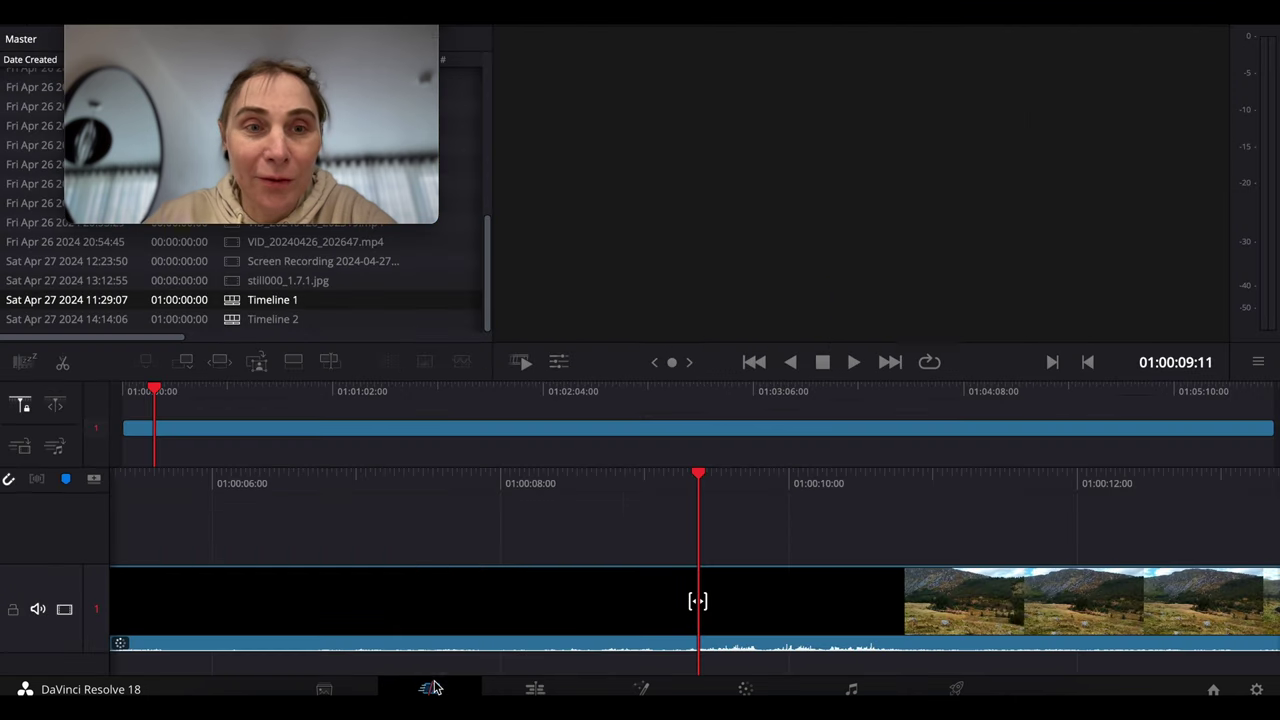
drag(232, 32, 703, 70)
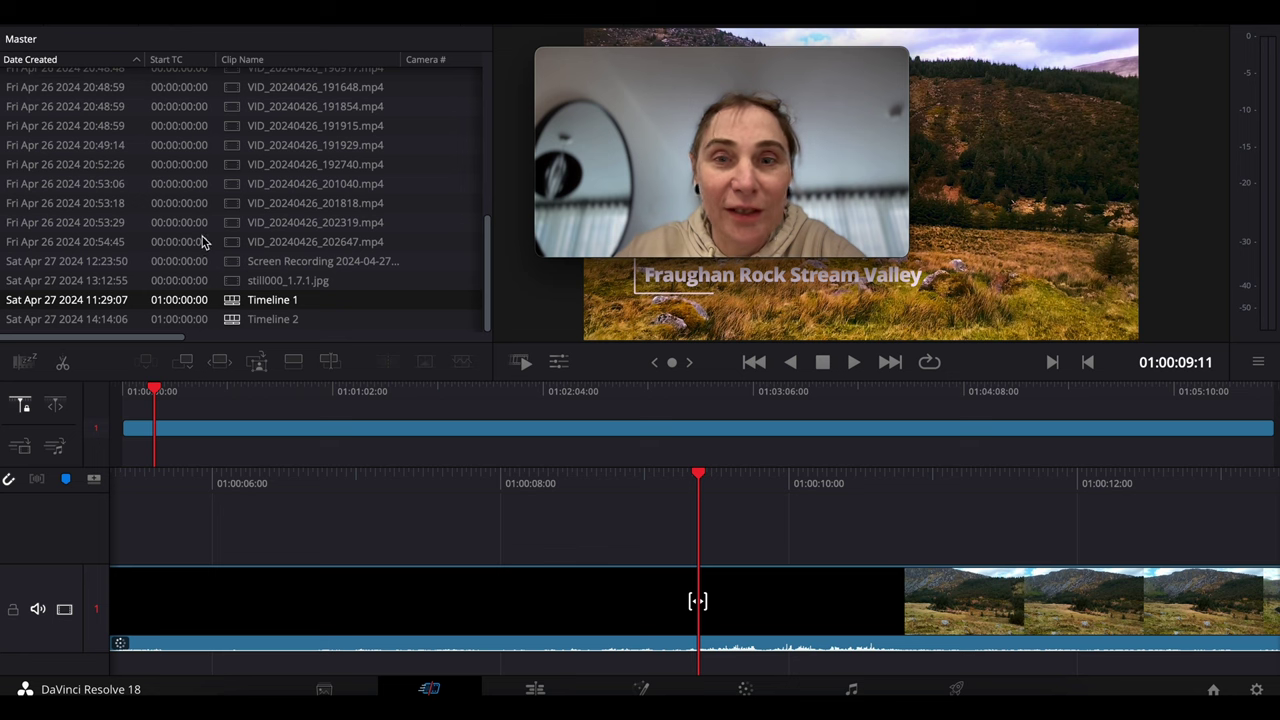
scroll(202, 242, up, 10)
click(286, 195)
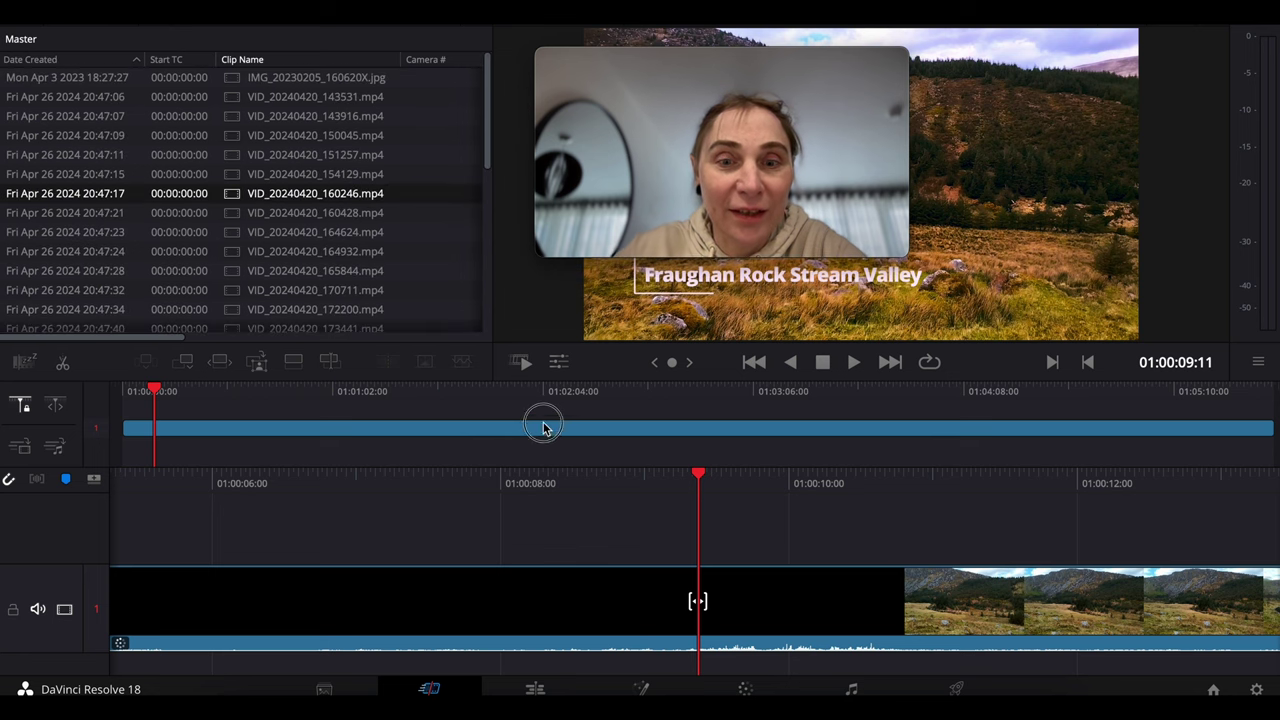
drag(300, 193, 172, 150)
scroll(172, 150, down, 10)
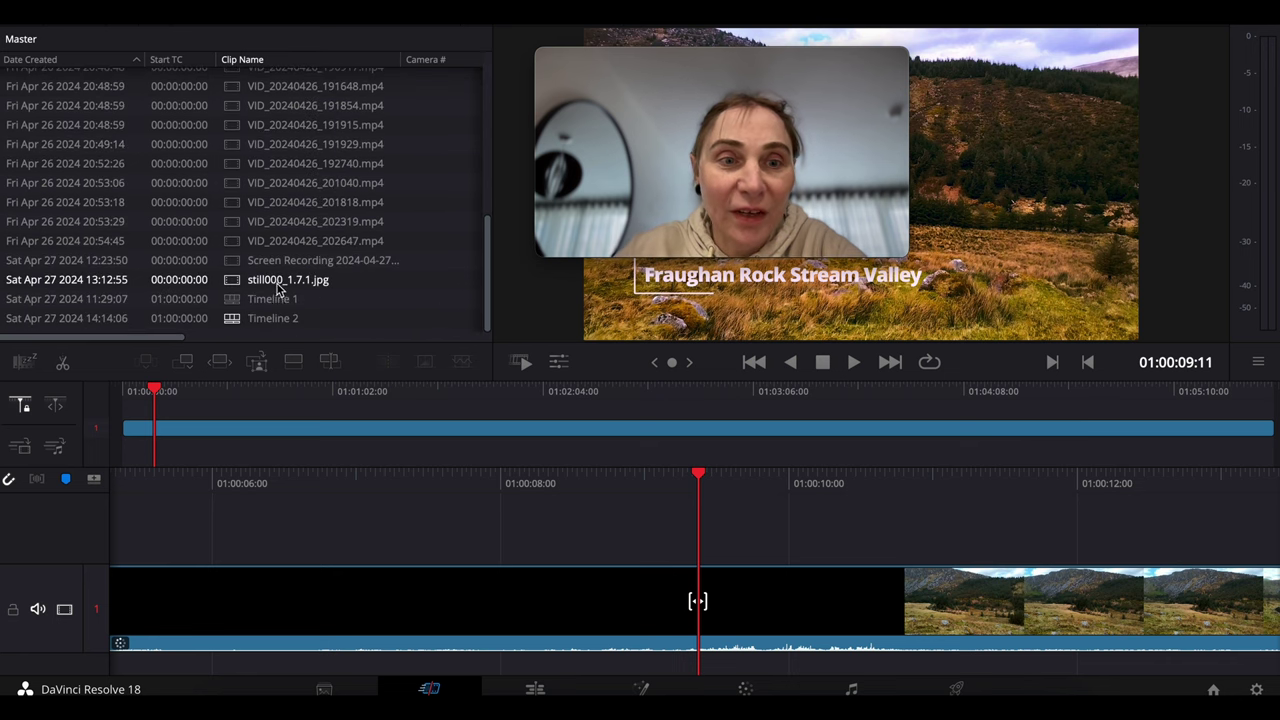
click(284, 298)
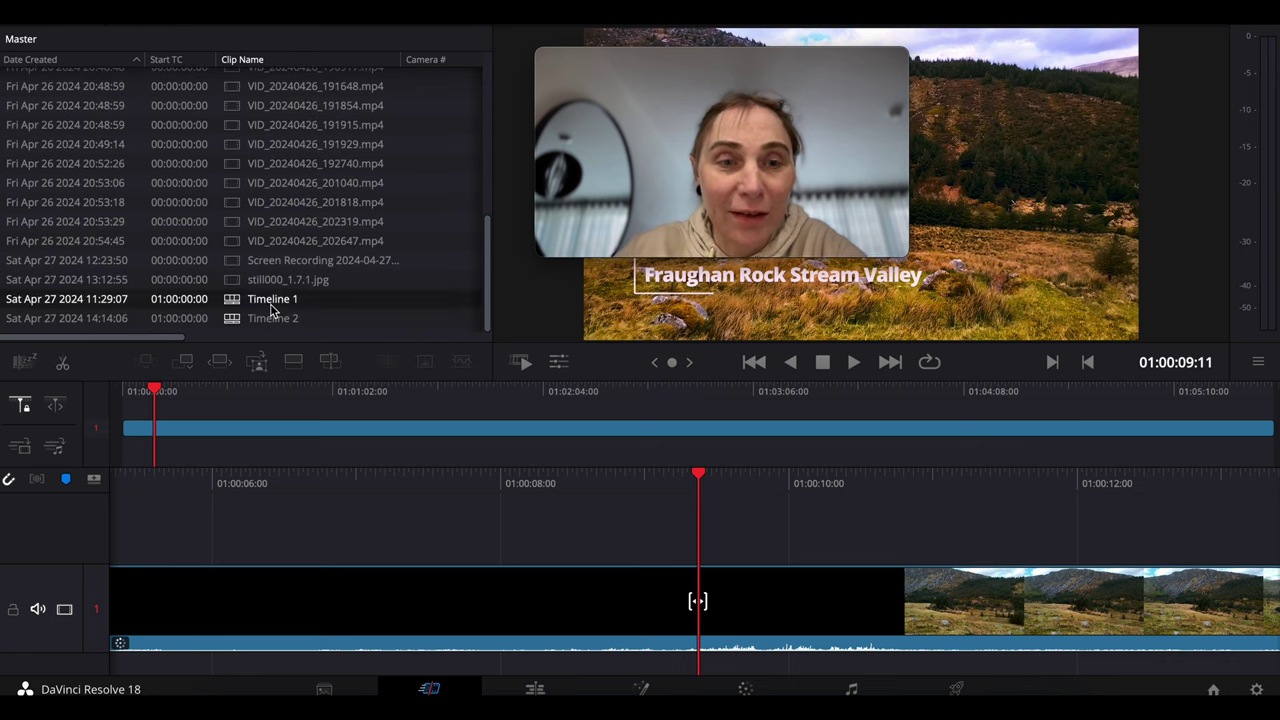
drag(270, 310, 240, 160)
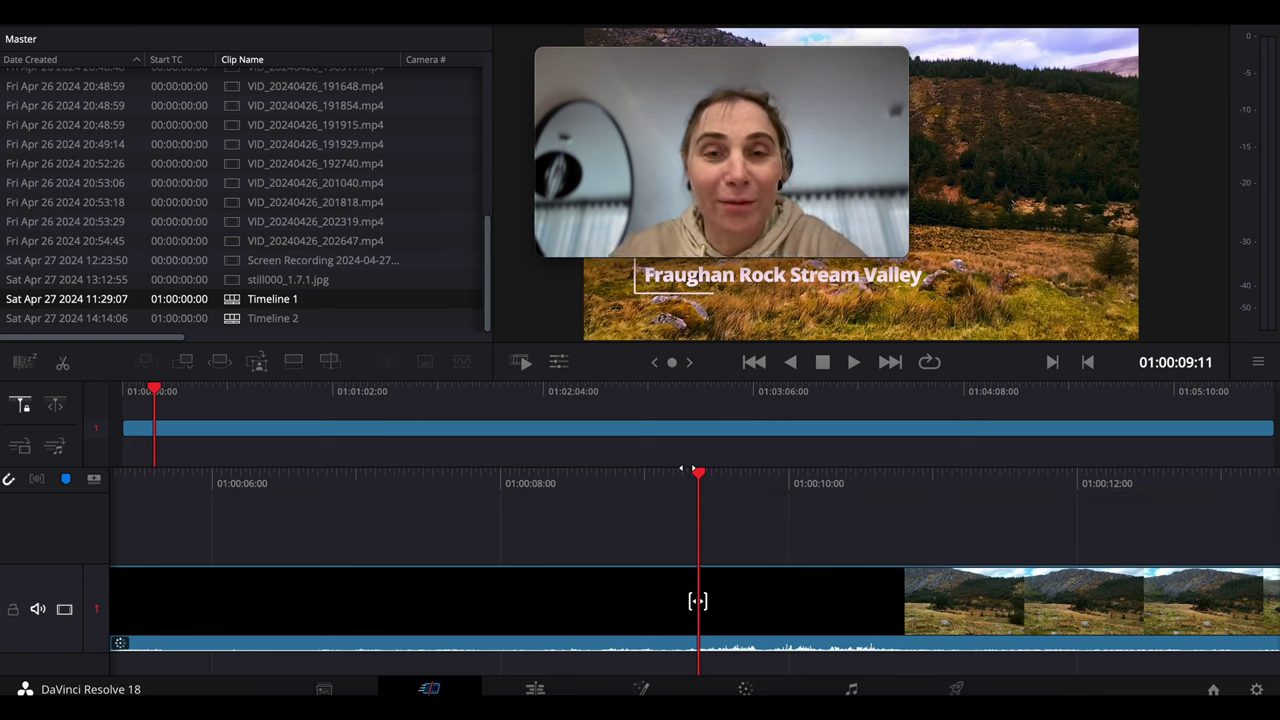
mouse_move(741, 167)
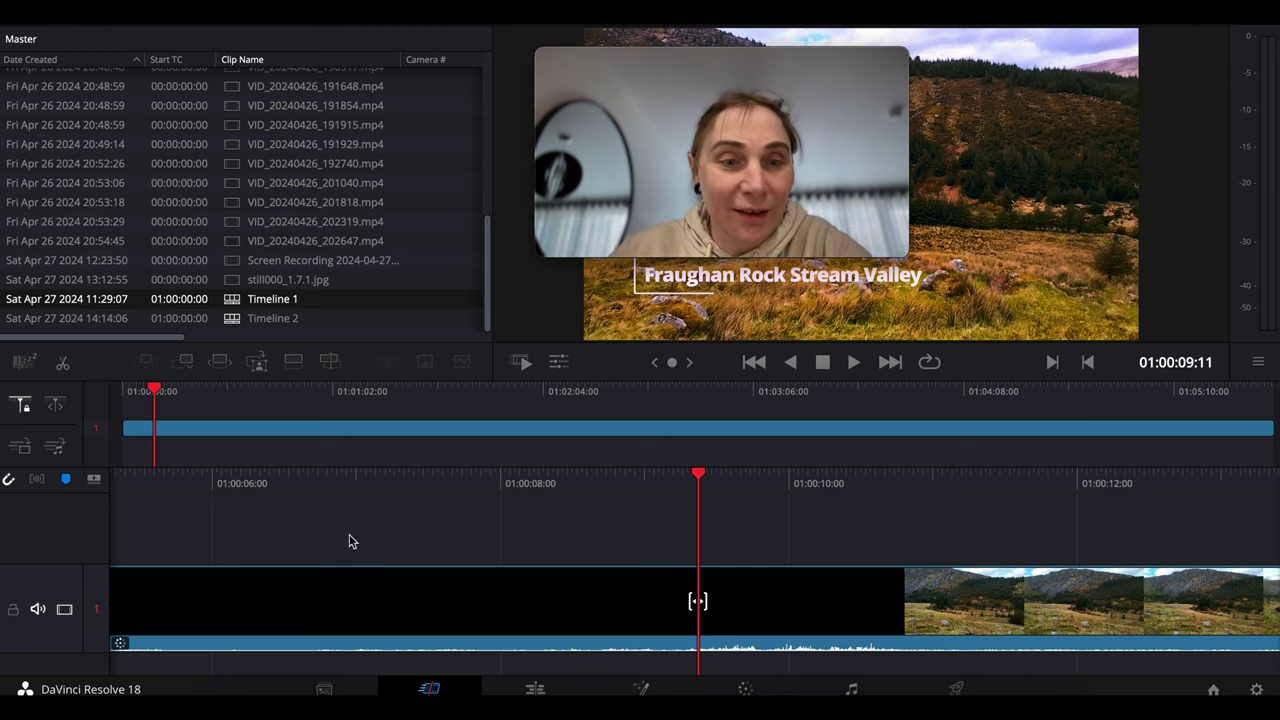
drag(761, 123, 254, 111)
scroll(588, 530, down, 3)
scroll(588, 530, down, 10)
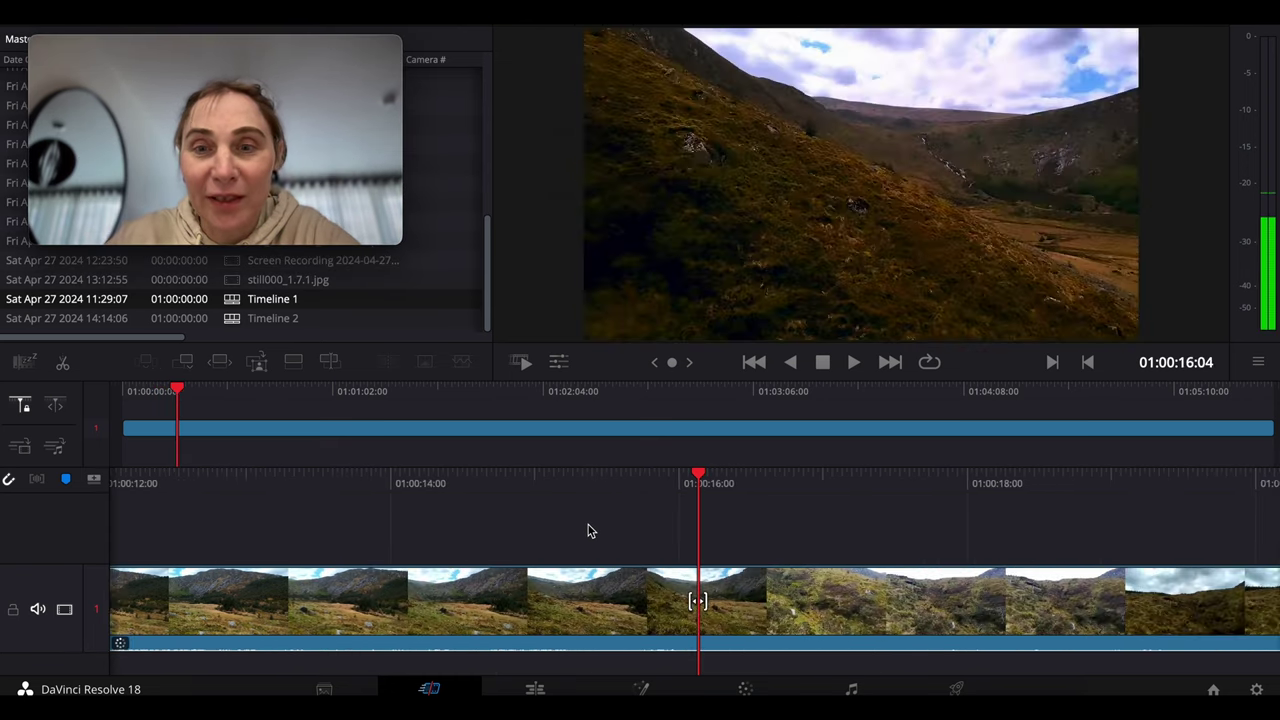
scroll(588, 530, up, 2)
scroll(588, 530, down, 3)
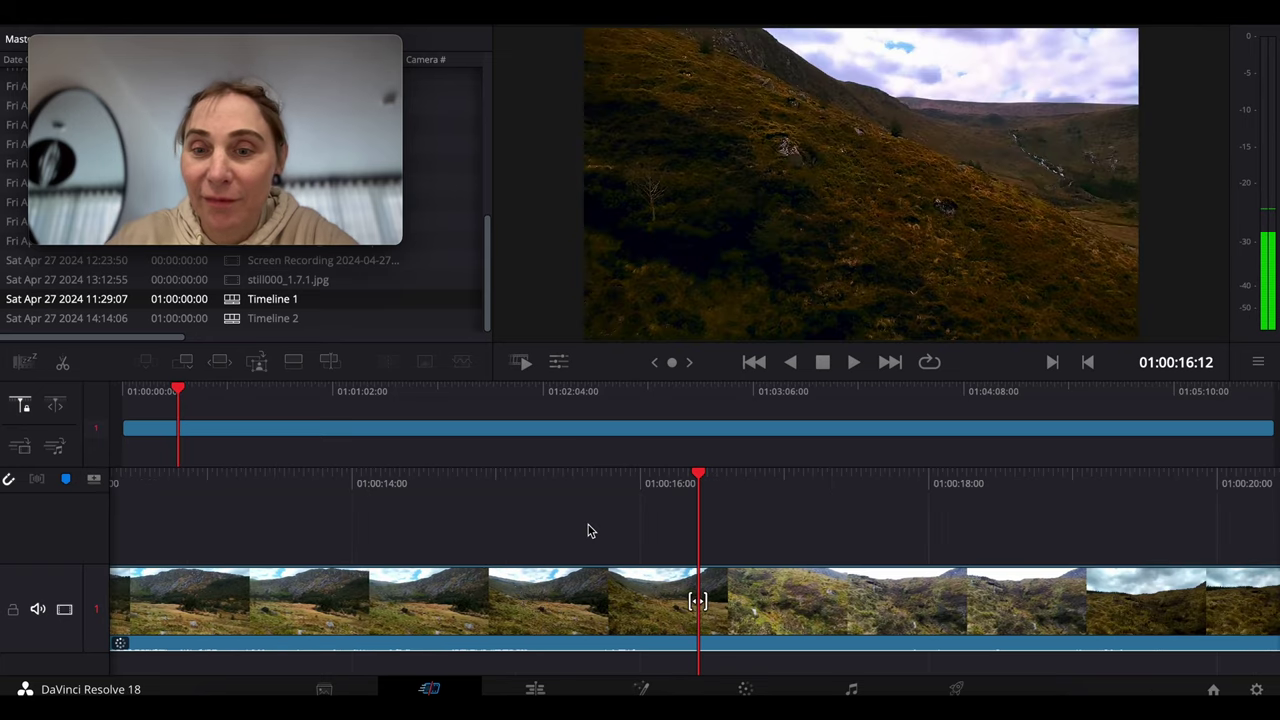
scroll(588, 530, down, 4)
scroll(588, 530, up, 4)
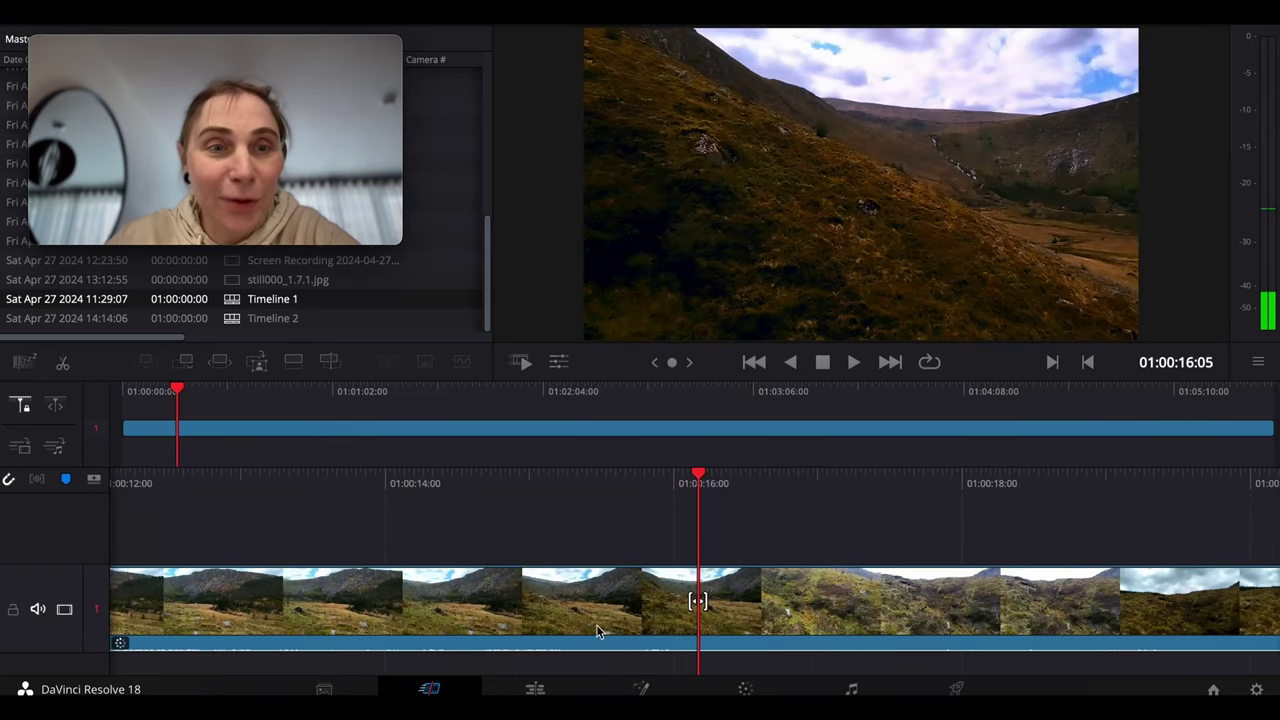
On the Color page, scrub through the hiking shots to judge the S-curve grade, from the lake section to 01:04:50:18.
click(748, 689)
drag(171, 49, 967, 85)
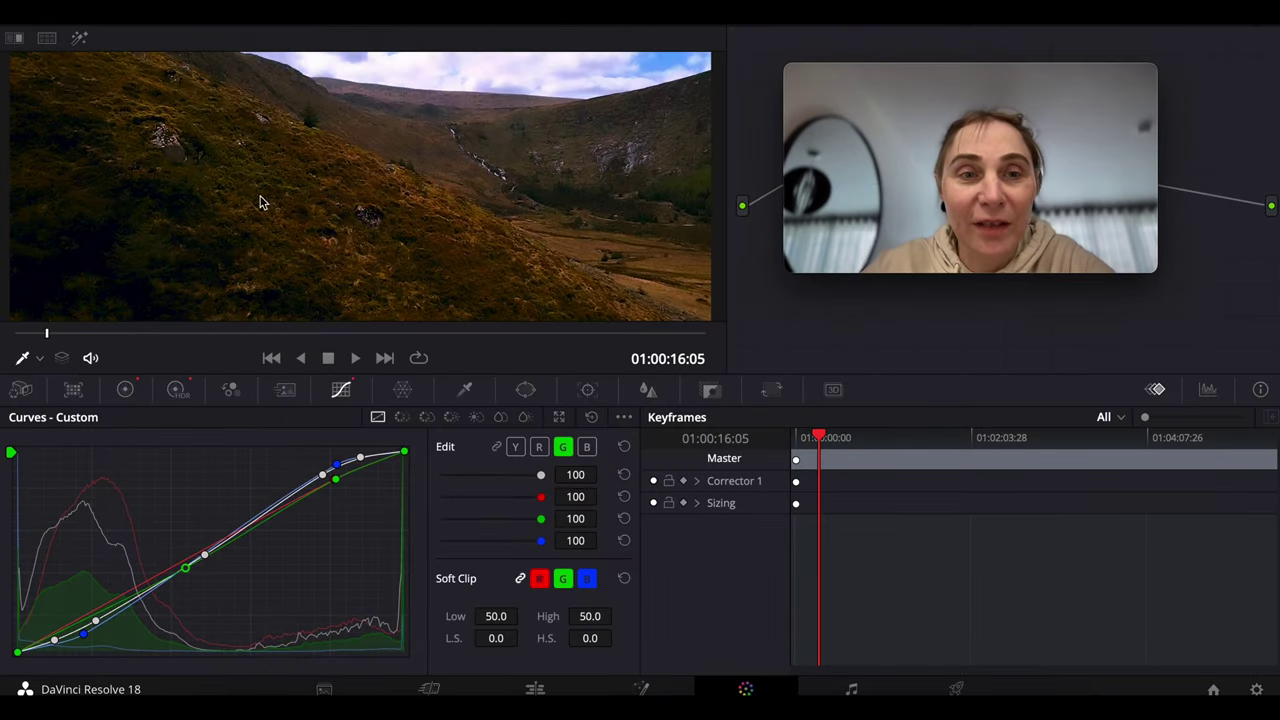
drag(46, 336, 156, 343)
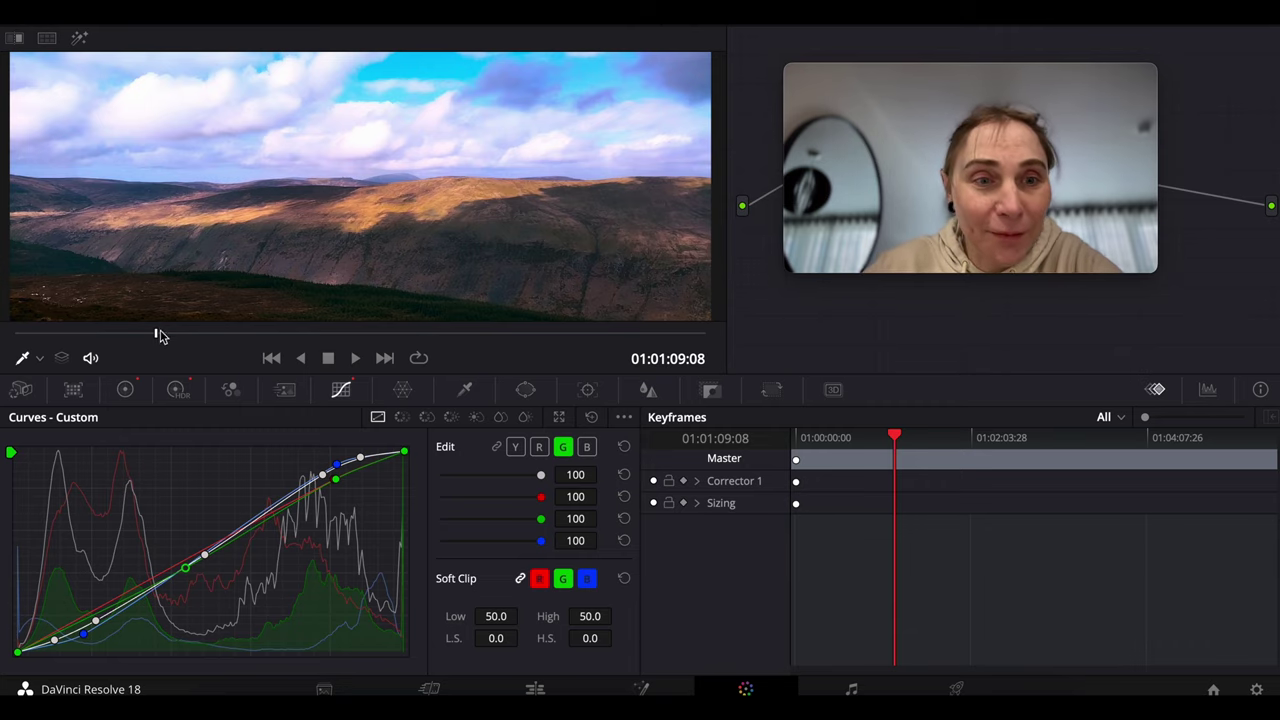
mouse_move(157, 335)
mouse_down()
mouse_move(143, 334)
mouse_move(160, 345)
mouse_up()
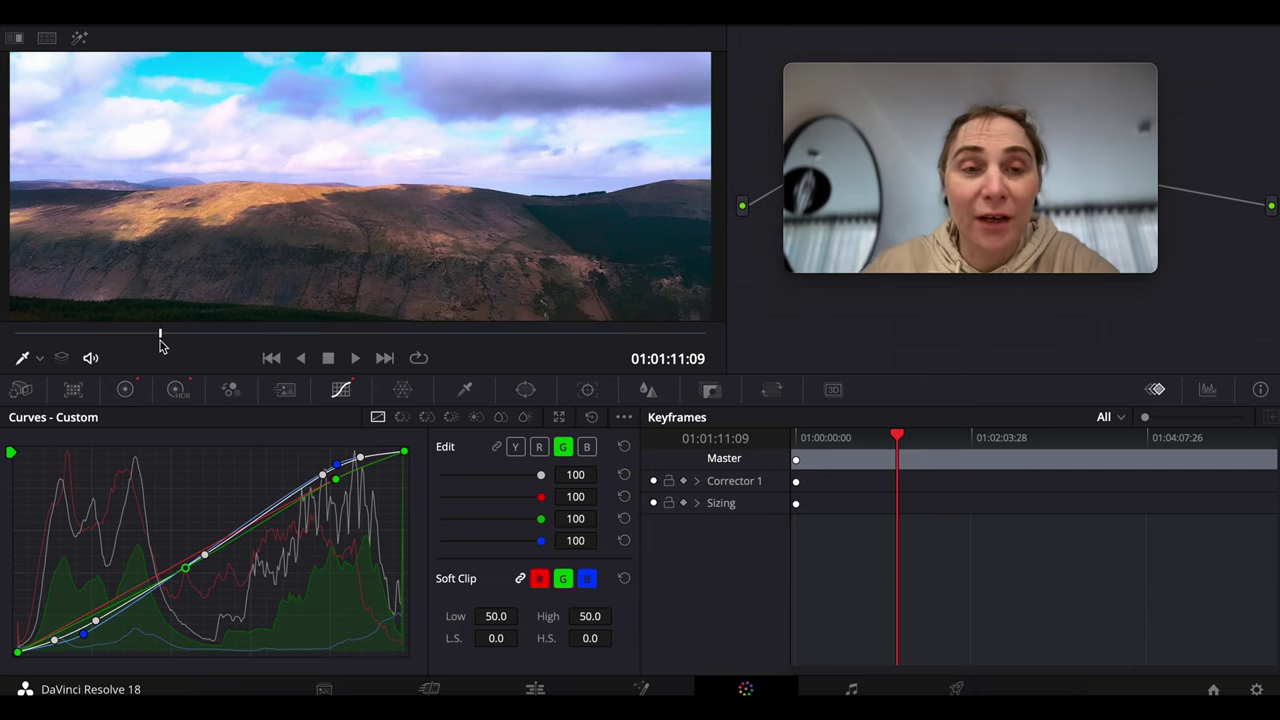
drag(160, 345, 120, 347)
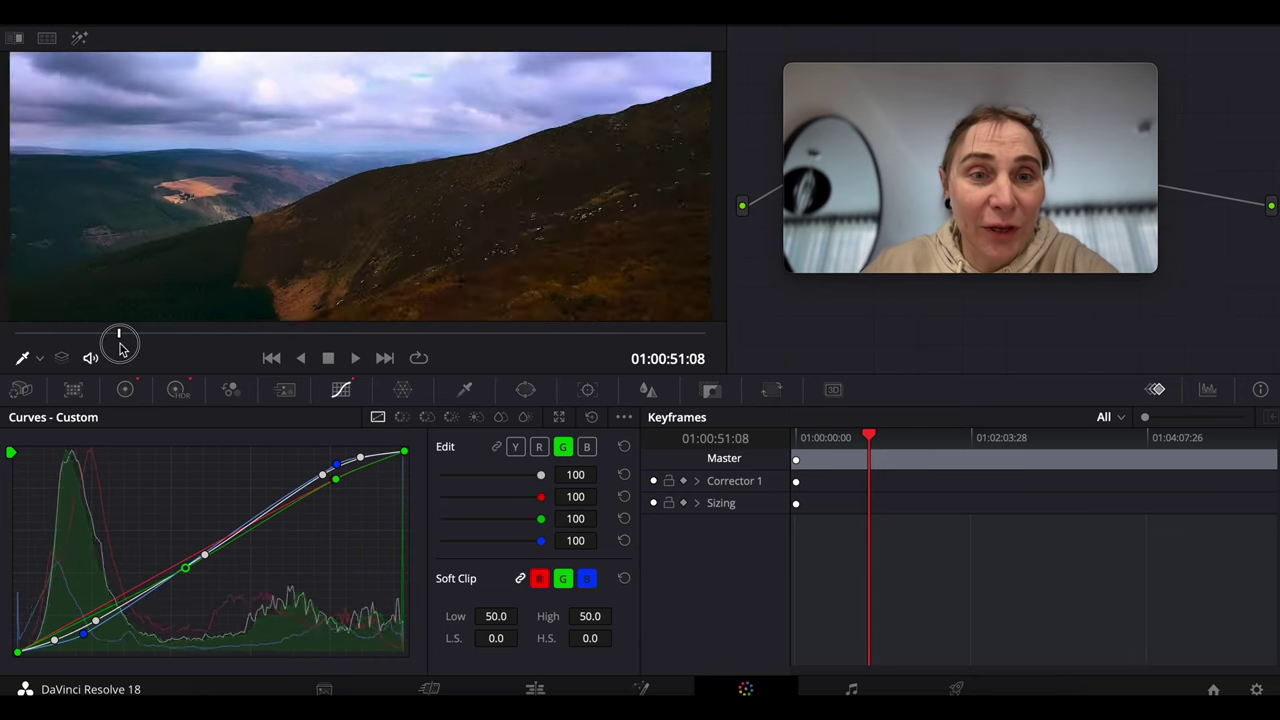
drag(118, 347, 164, 330)
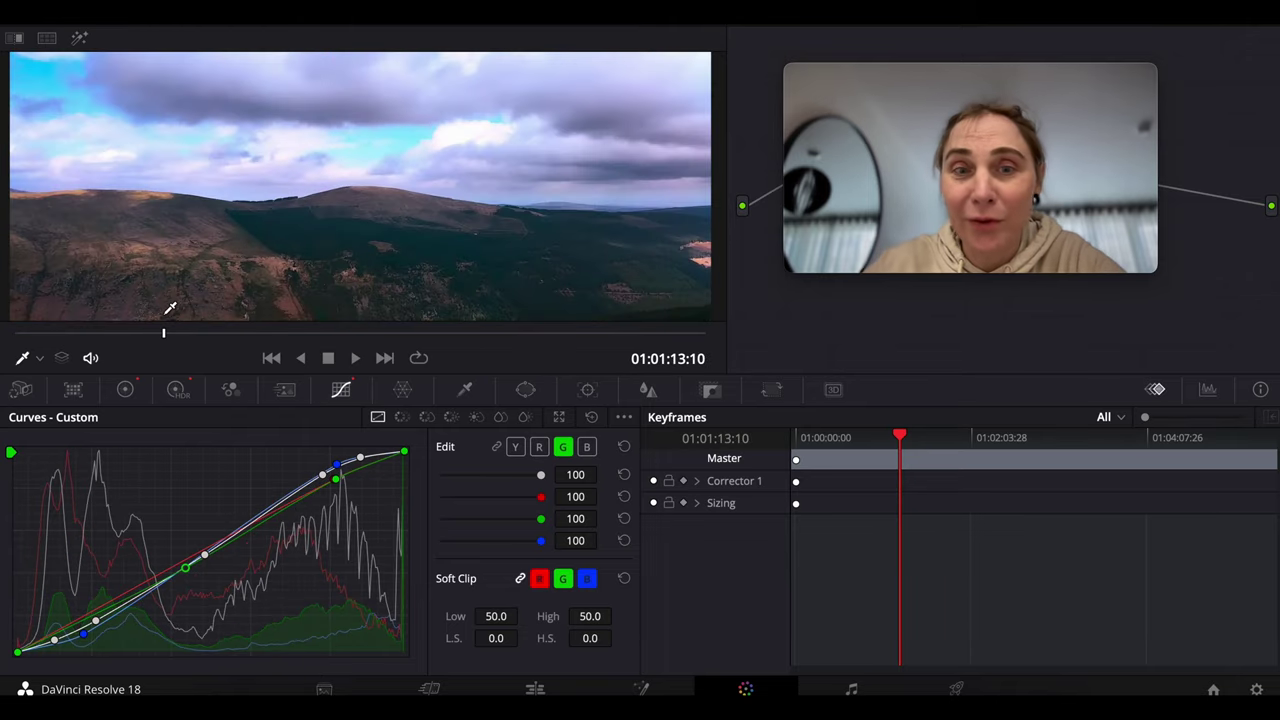
drag(84, 340, 104, 339)
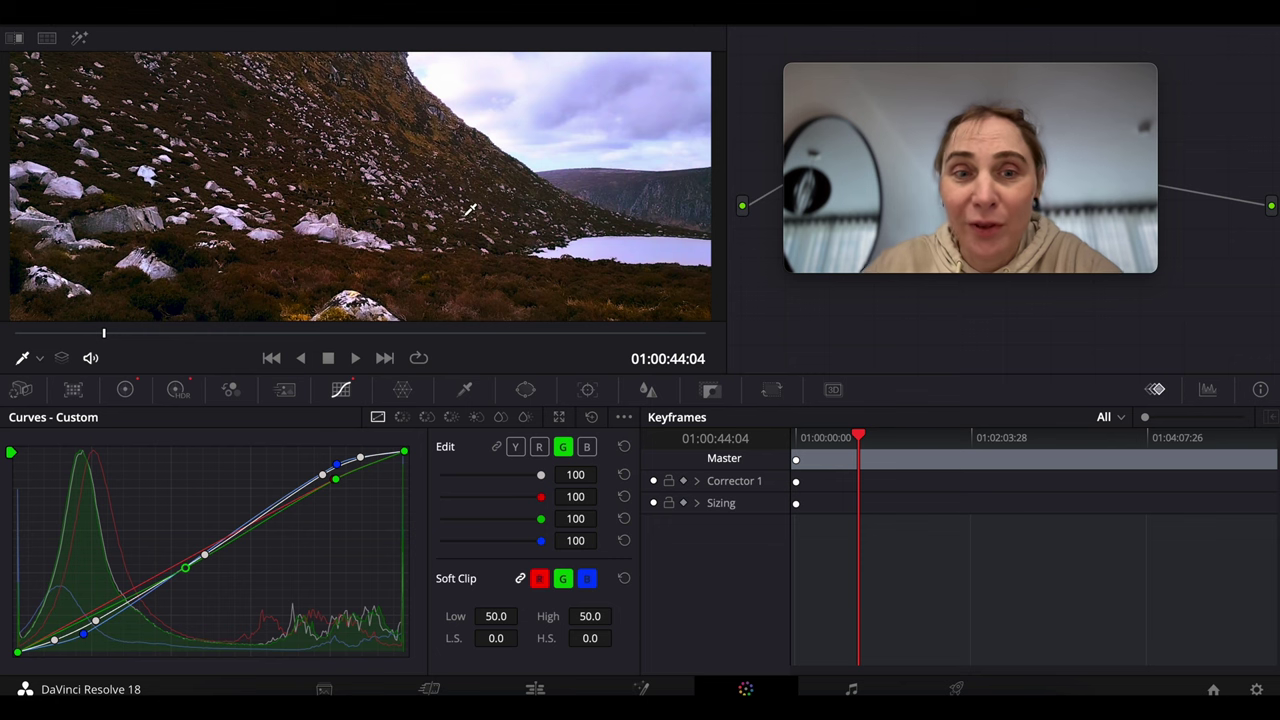
drag(110, 338, 606, 361)
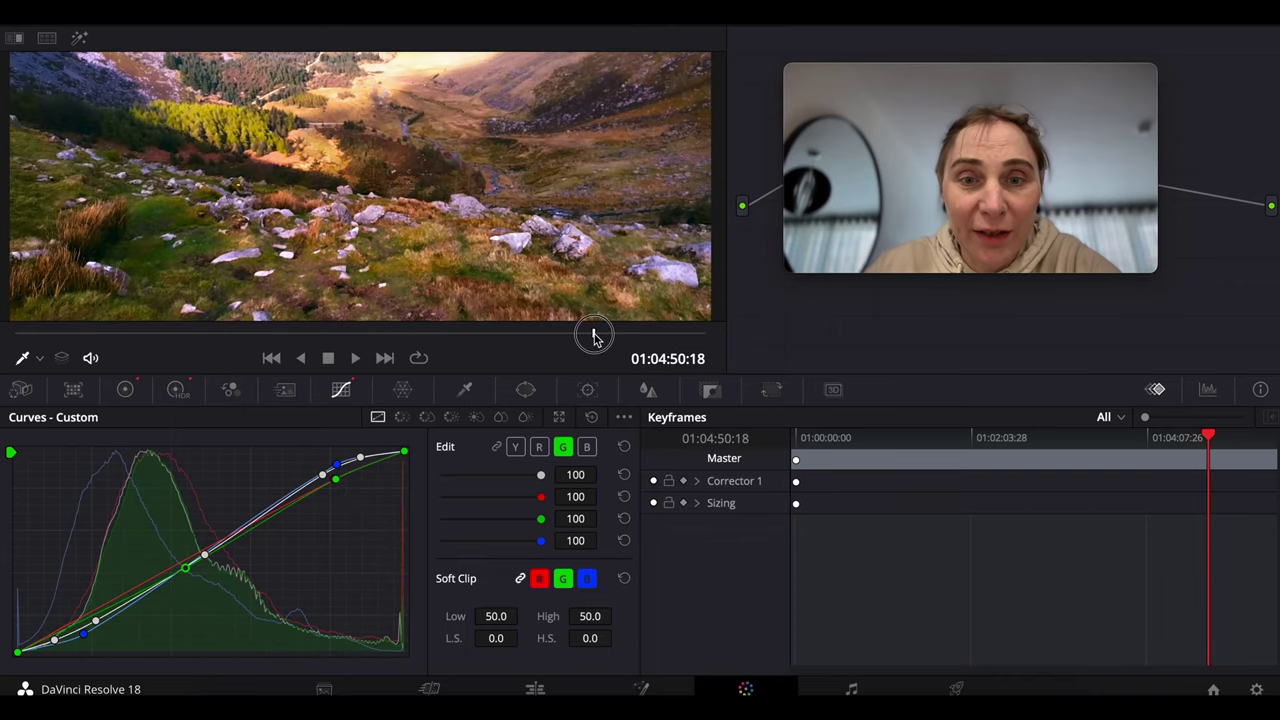
click(592, 334)
click(360, 360)
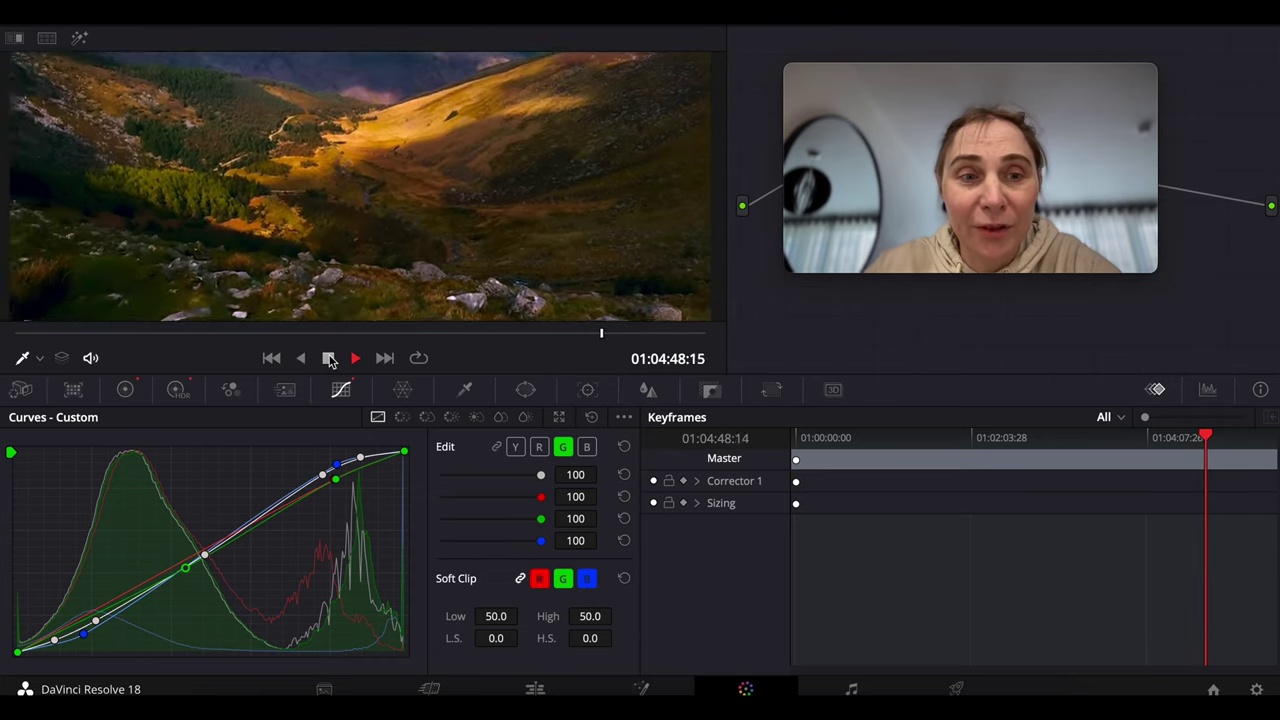
click(330, 360)
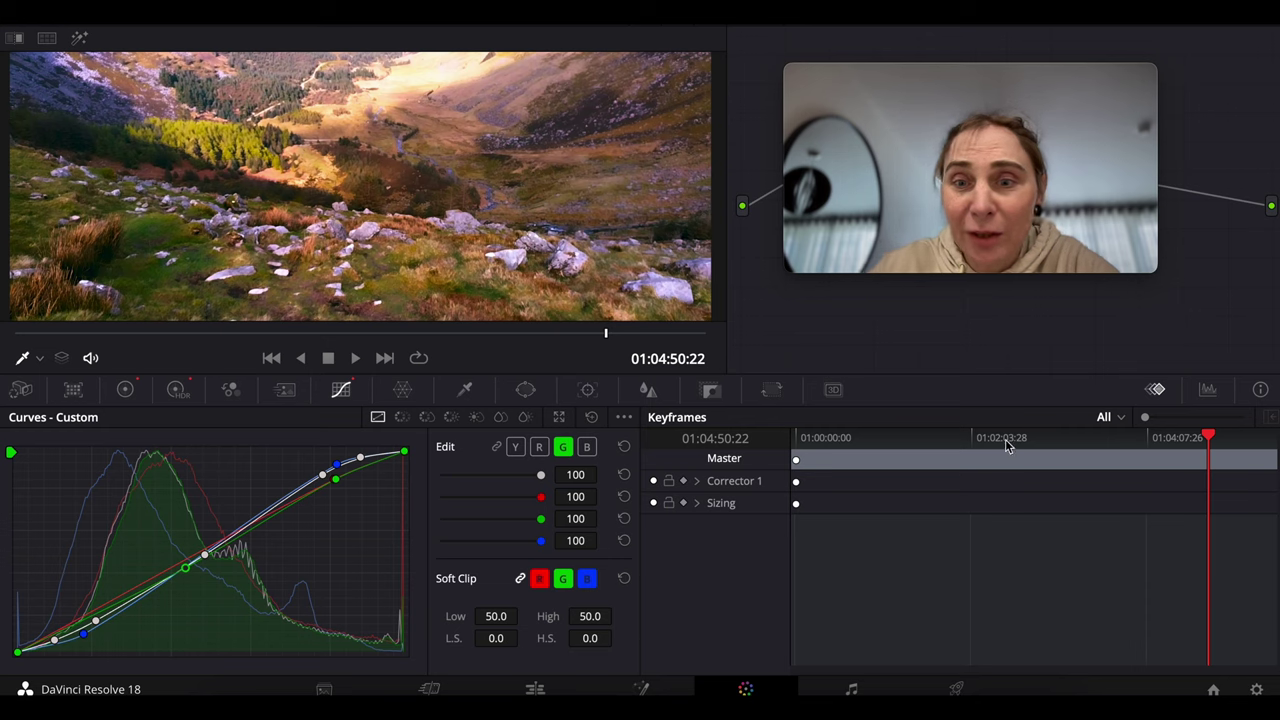
drag(1212, 440, 1123, 487)
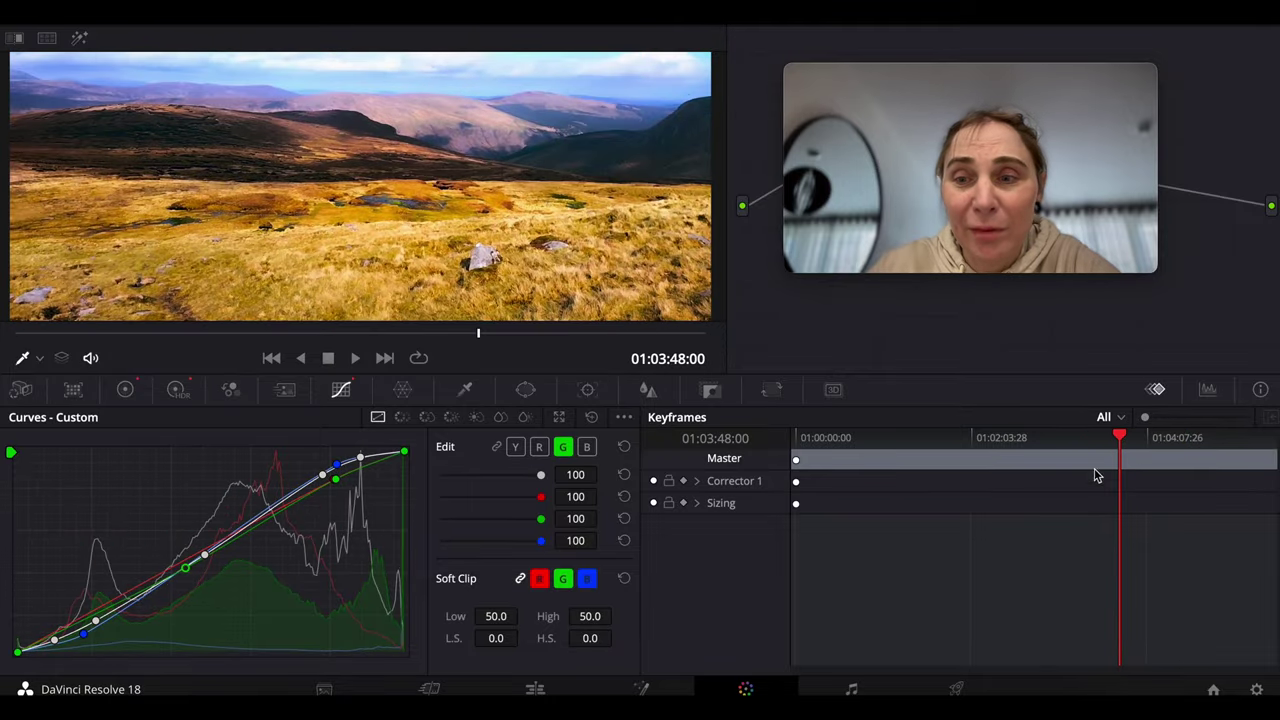
drag(1120, 436, 1126, 446)
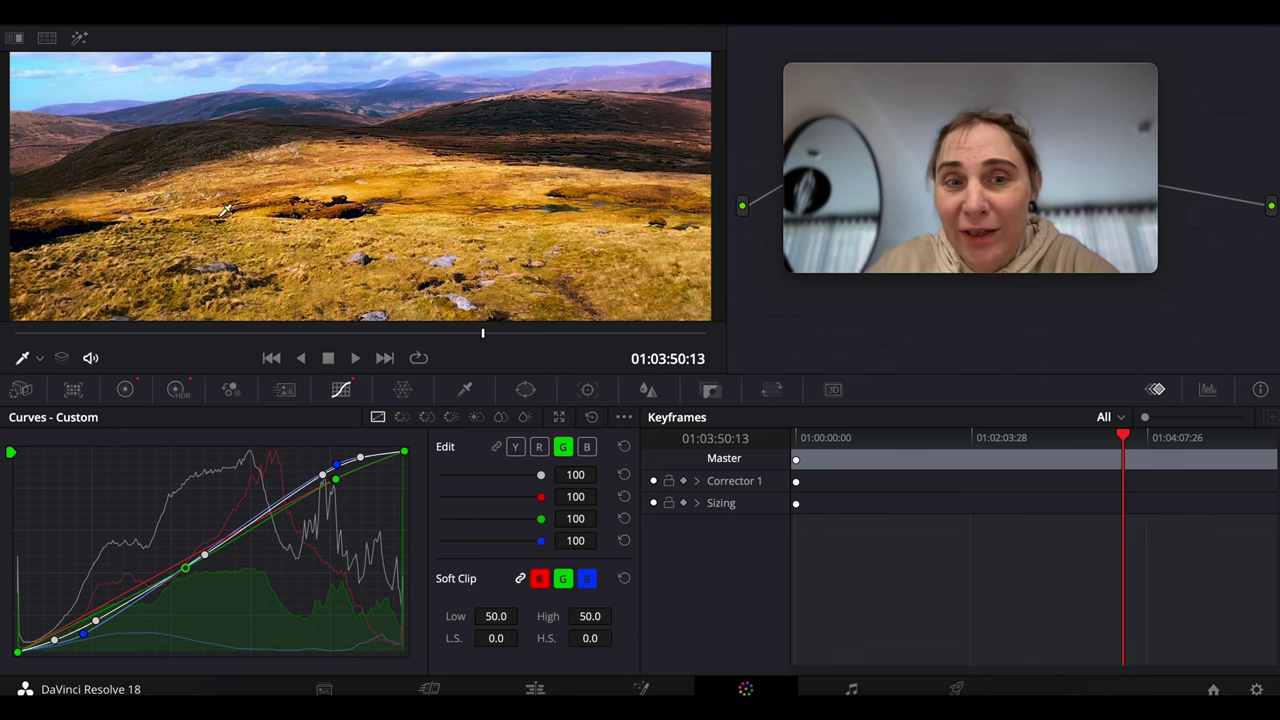
drag(1122, 444, 795, 460)
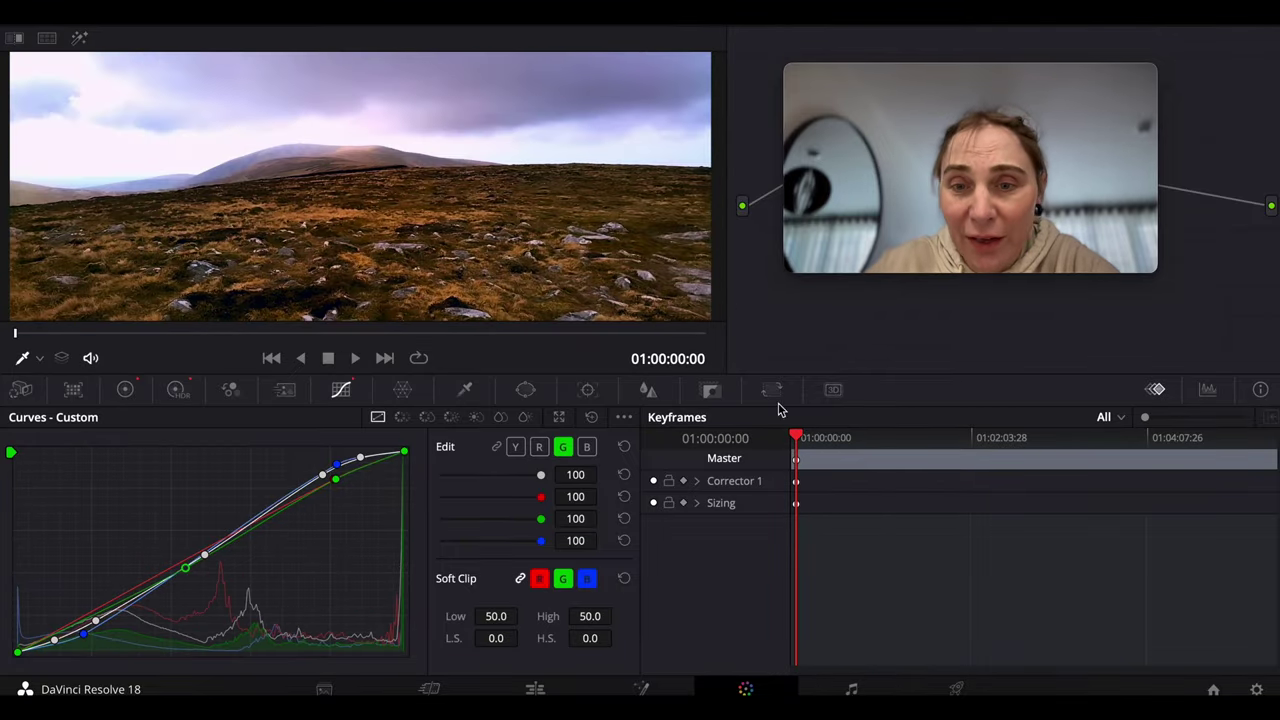
drag(796, 436, 820, 441)
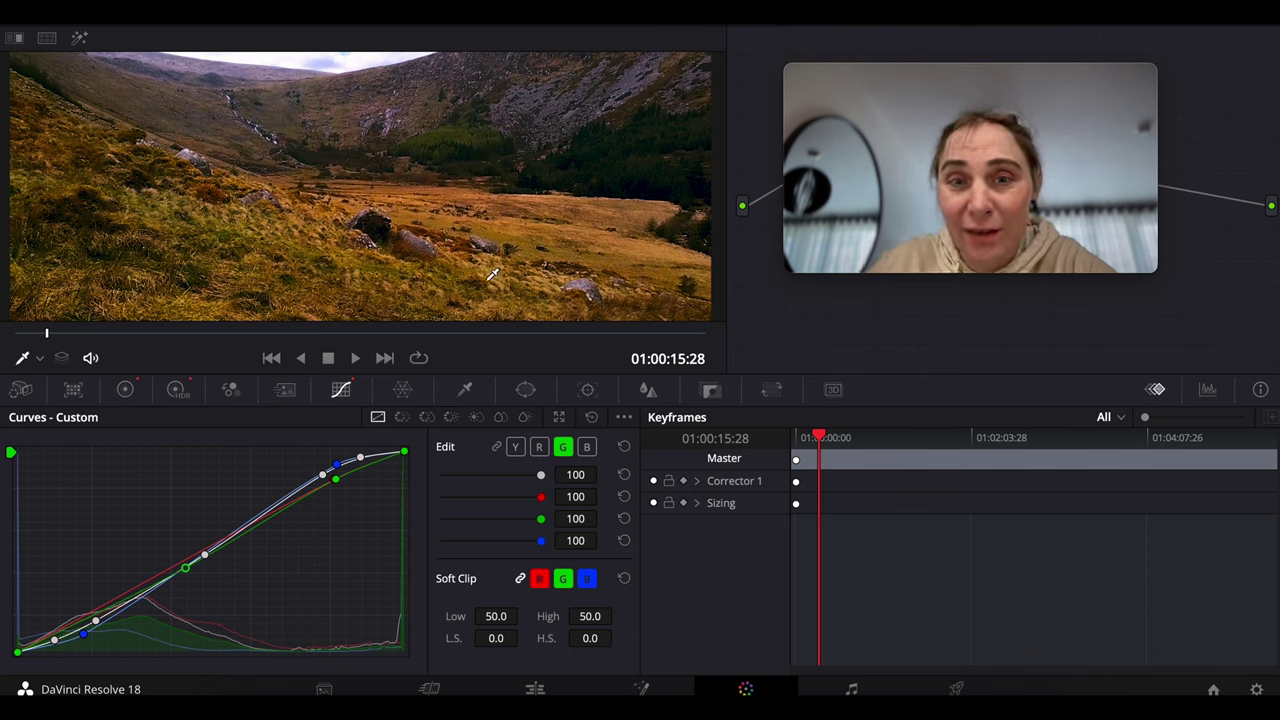
click(820, 437)
drag(820, 437, 832, 443)
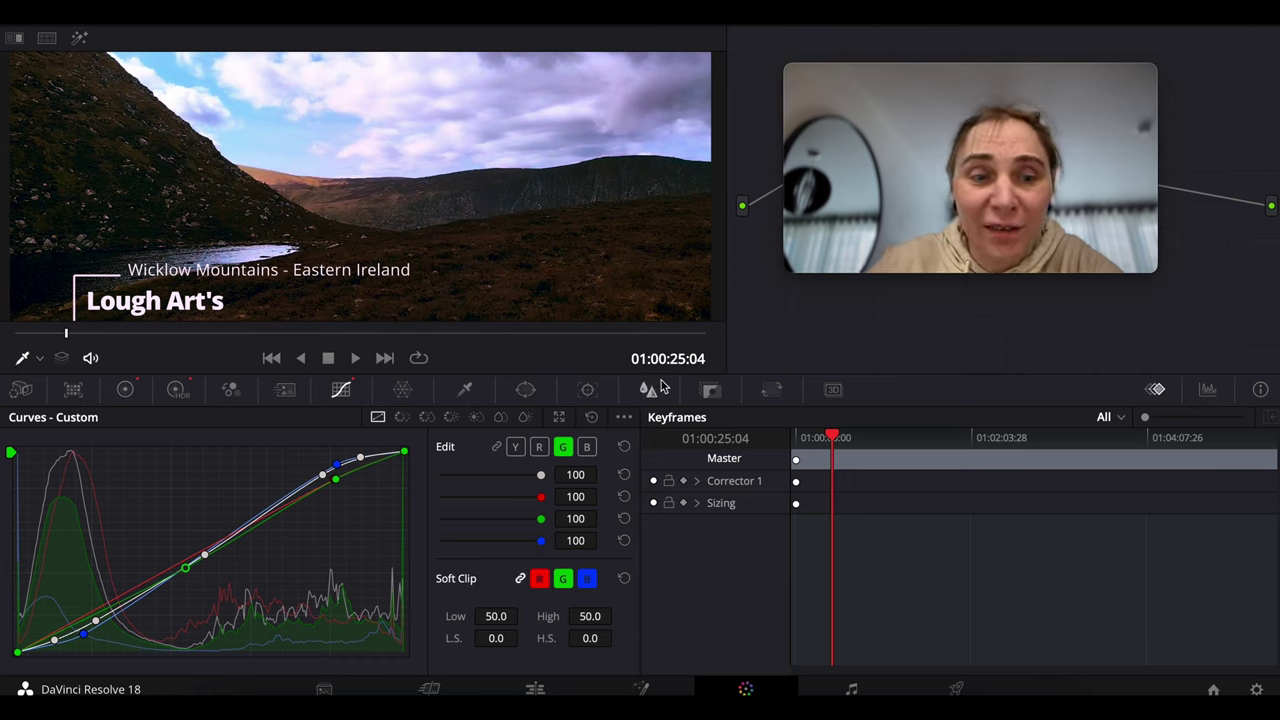
click(835, 438)
drag(835, 438, 892, 441)
Show the primary color wheels, then the HDR color wheels, and advance to a later frame.
click(126, 389)
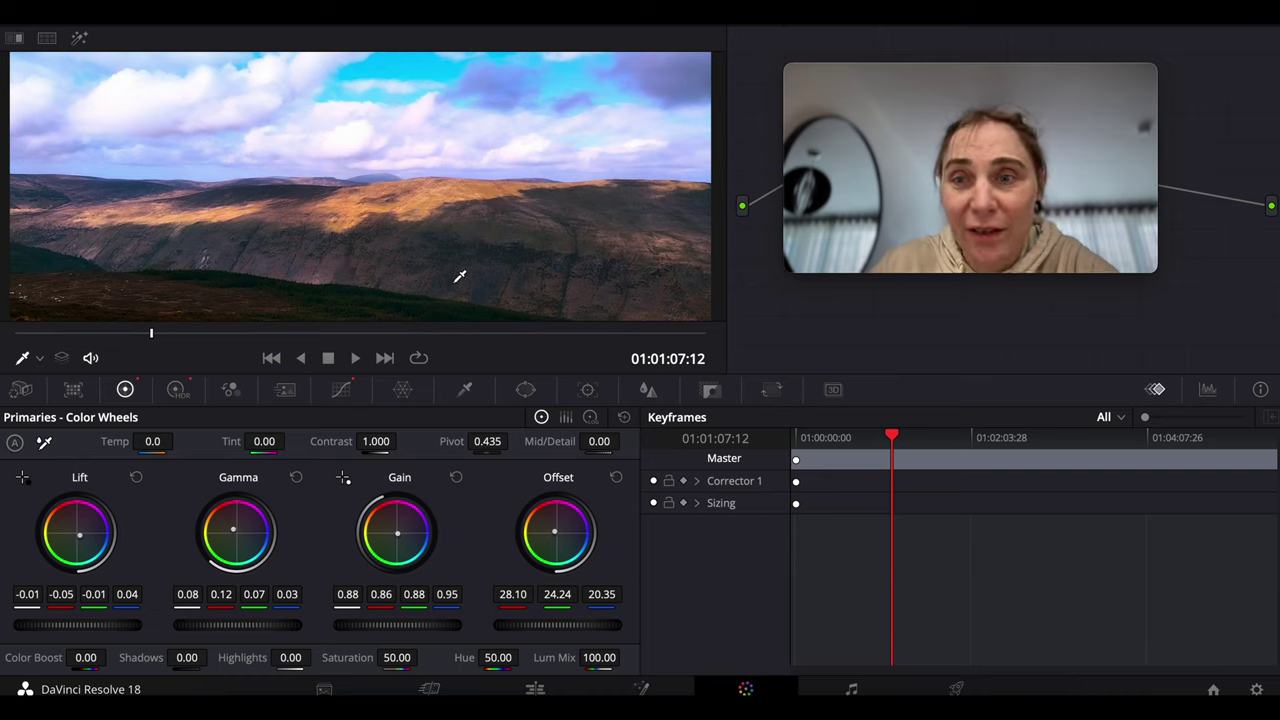
click(176, 390)
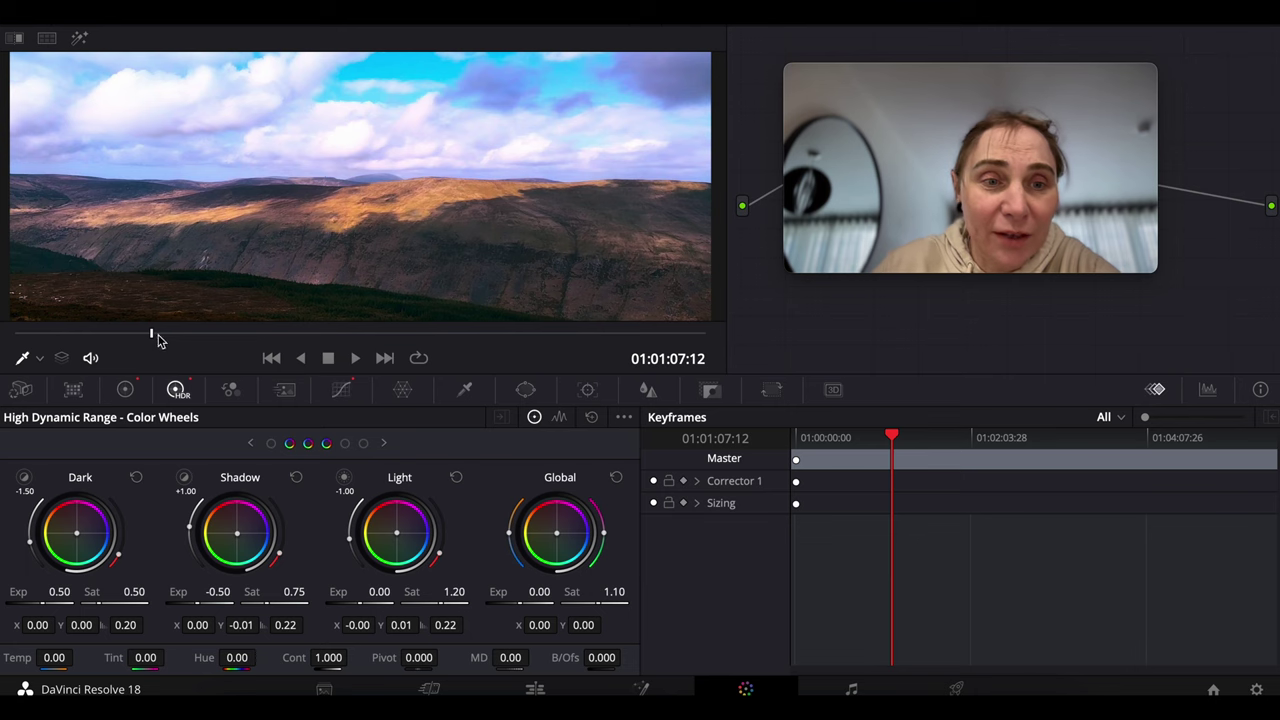
drag(157, 337, 265, 335)
Reopen Custom Curves with the Y luma curve selected and scrub to the wide mountain panorama at 01:03:17:28.
click(341, 389)
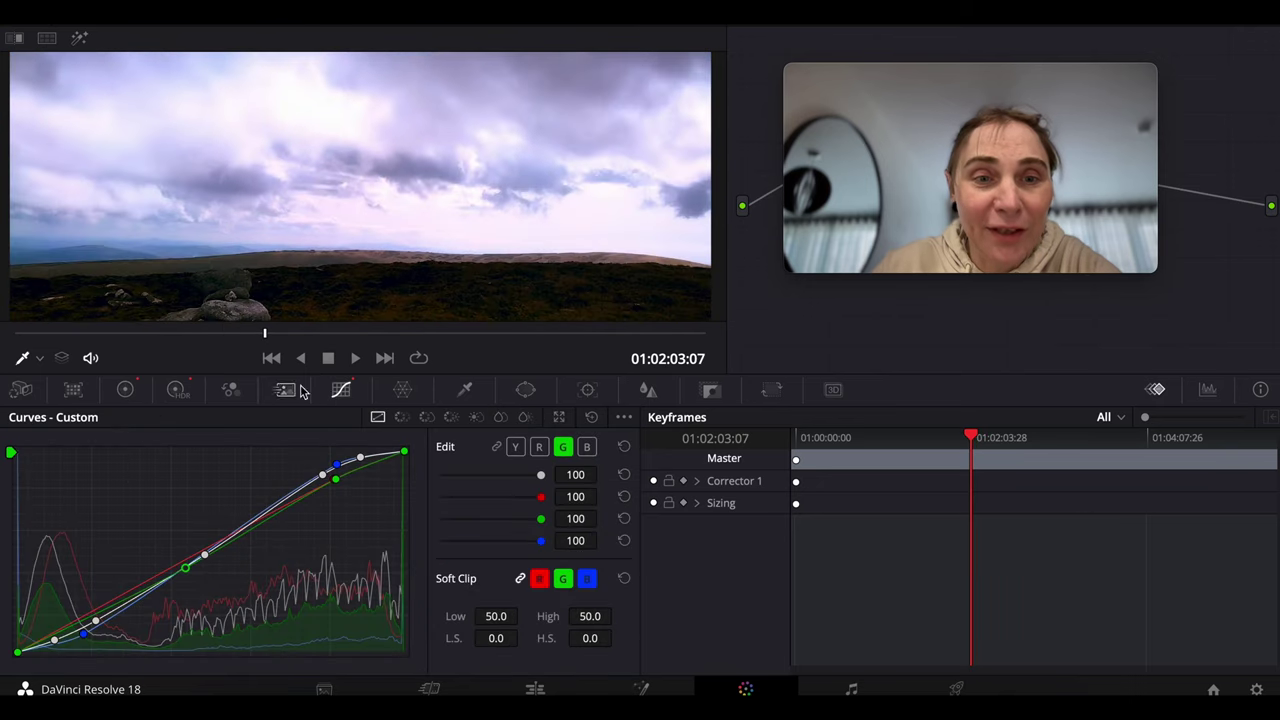
click(516, 449)
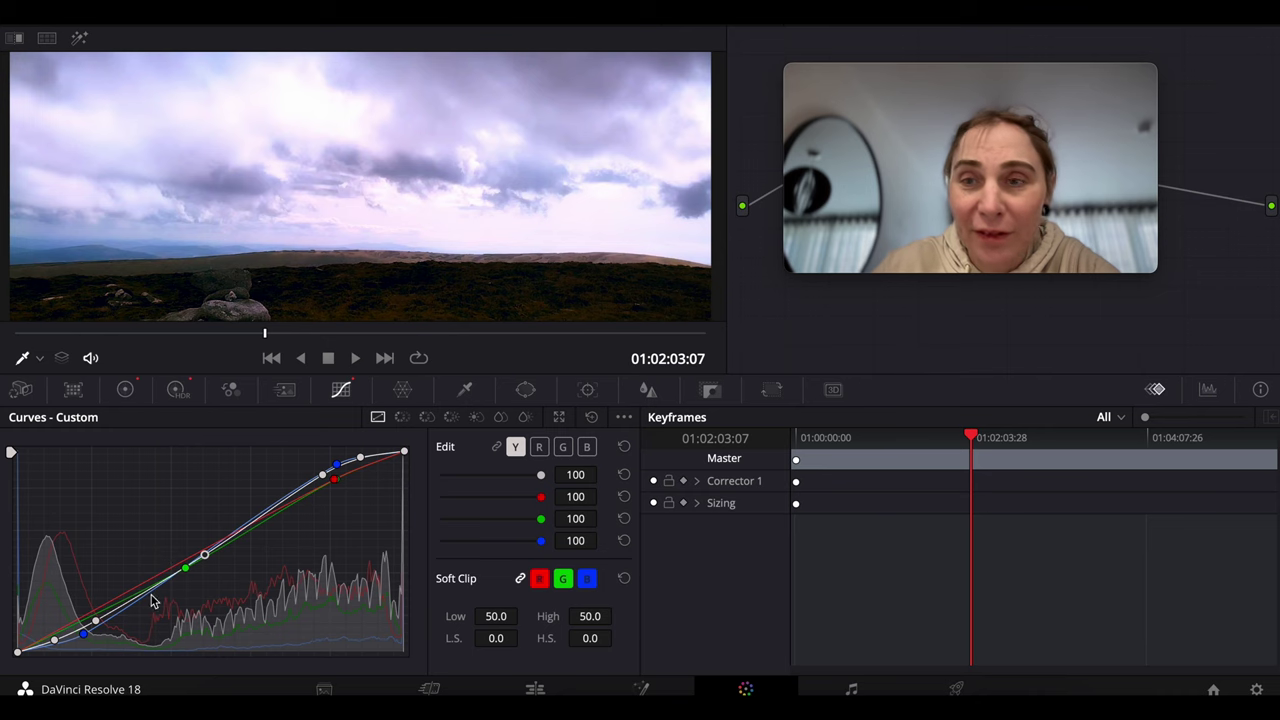
drag(268, 340, 237, 337)
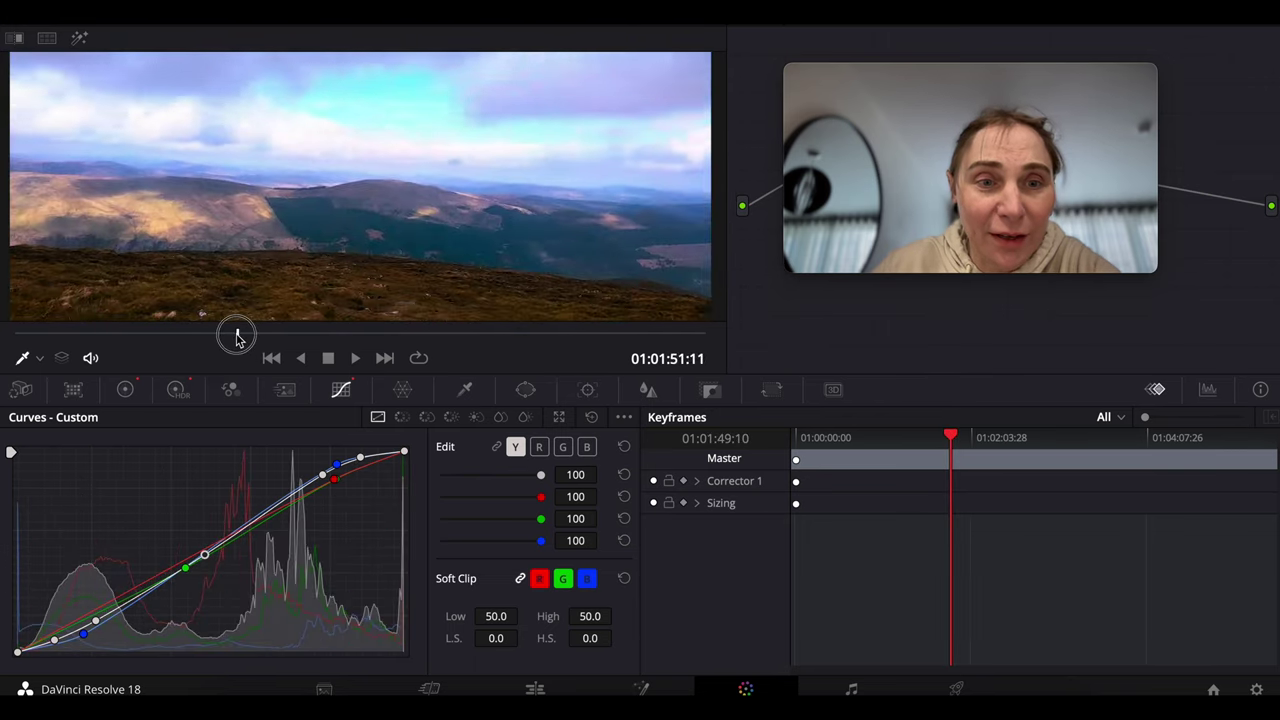
drag(233, 337, 222, 337)
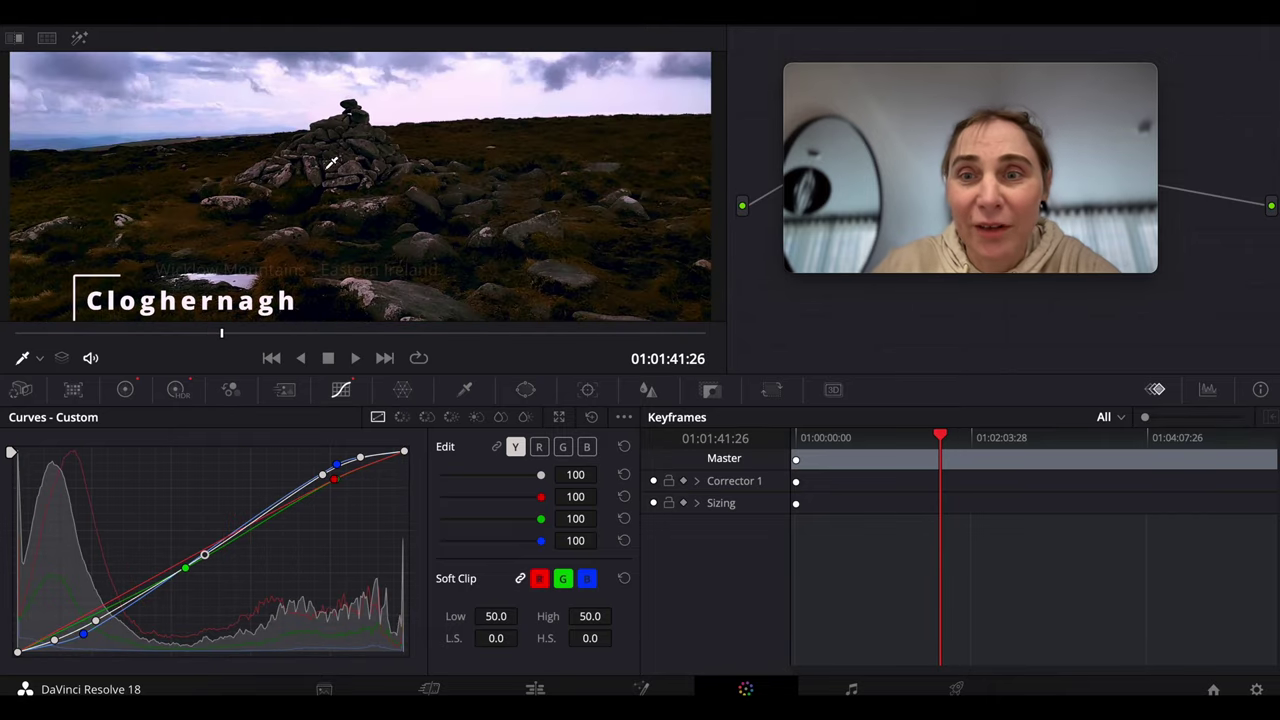
click(418, 333)
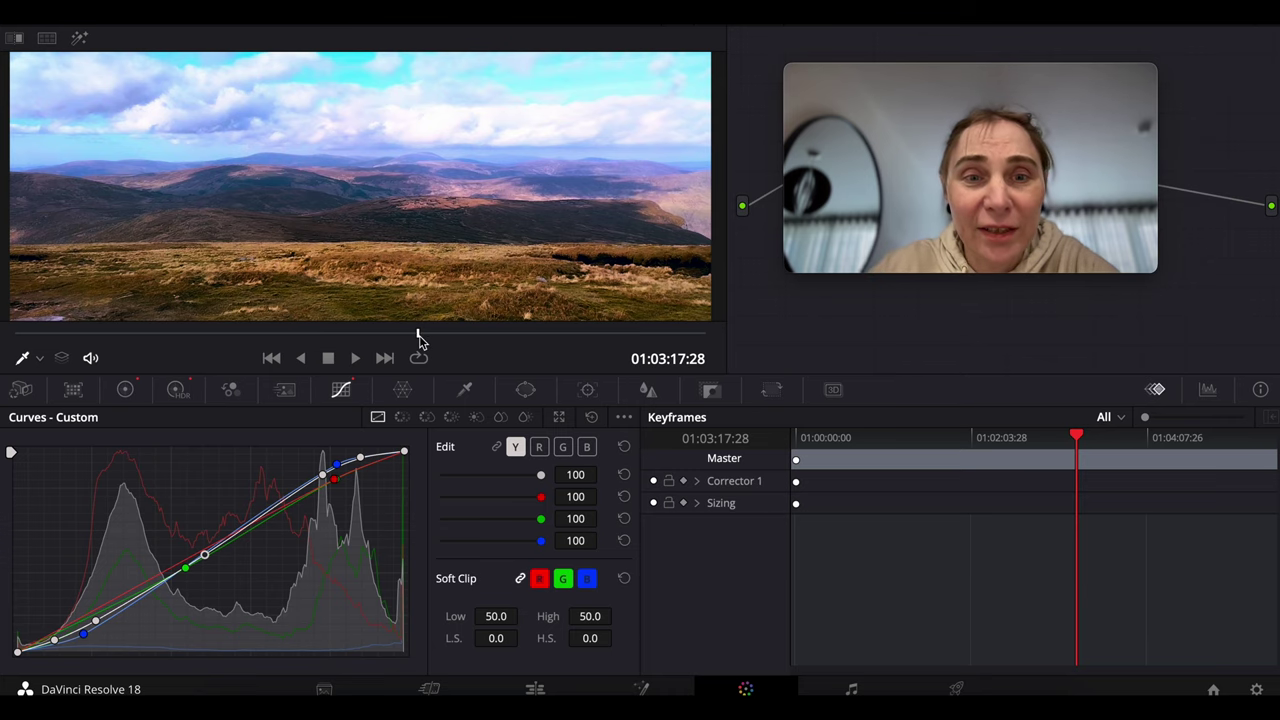
drag(418, 338, 443, 331)
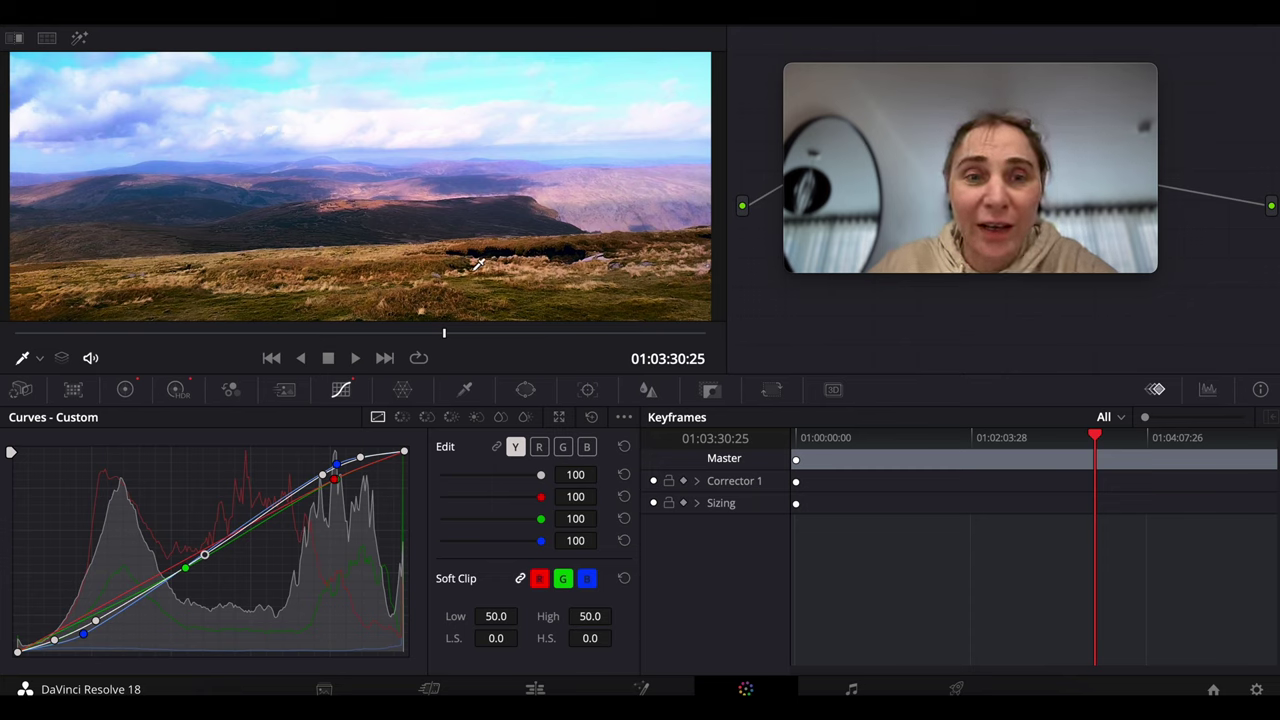
click(445, 336)
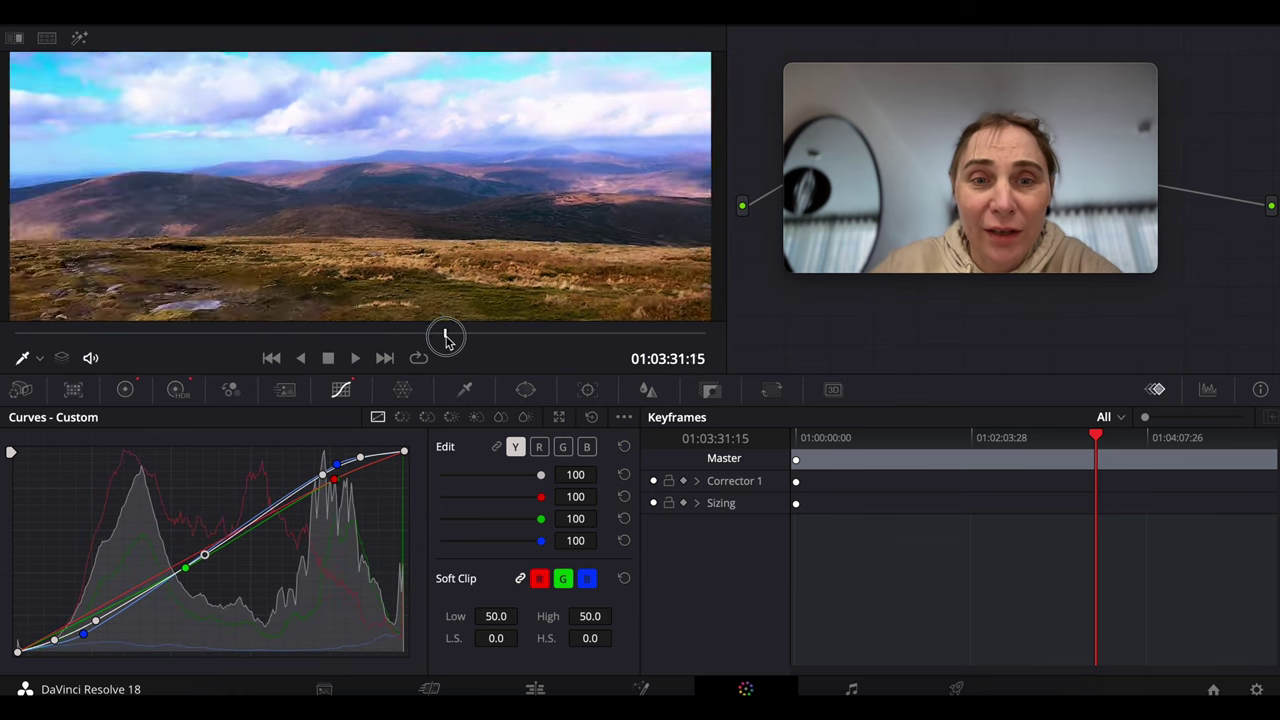
drag(445, 336, 475, 332)
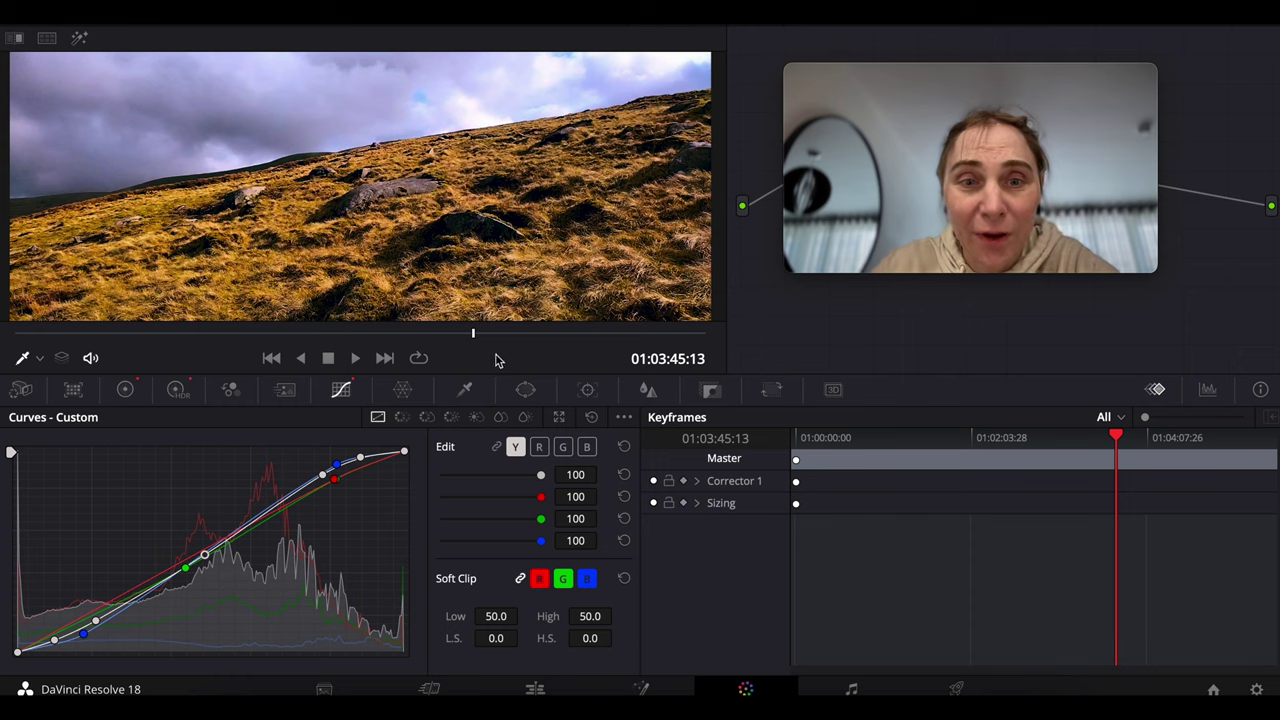
drag(471, 337, 610, 334)
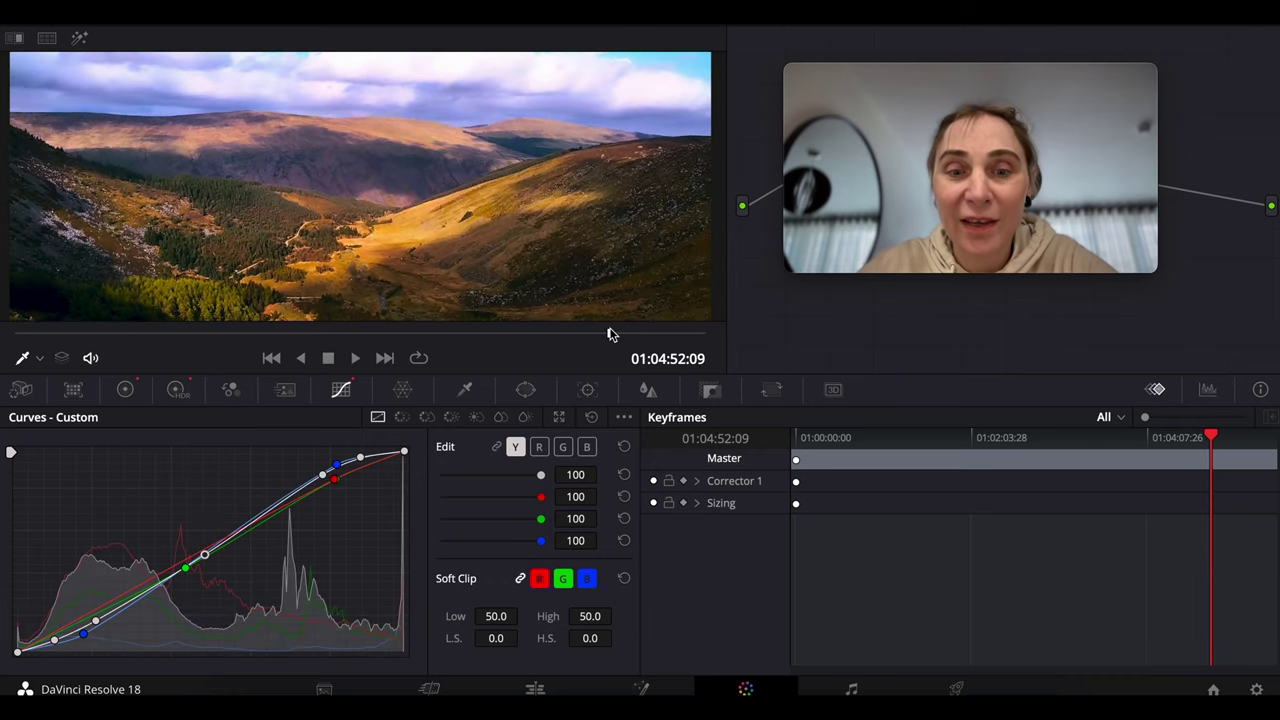